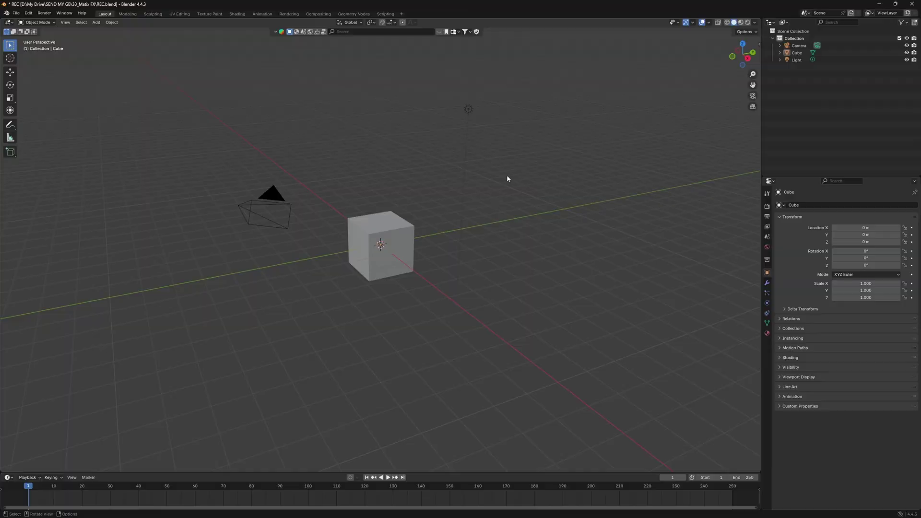
Delete the default cube, camera and light, and add a Monkey mesh to the empty scene.
left_click_drag(535, 64, 202, 321)
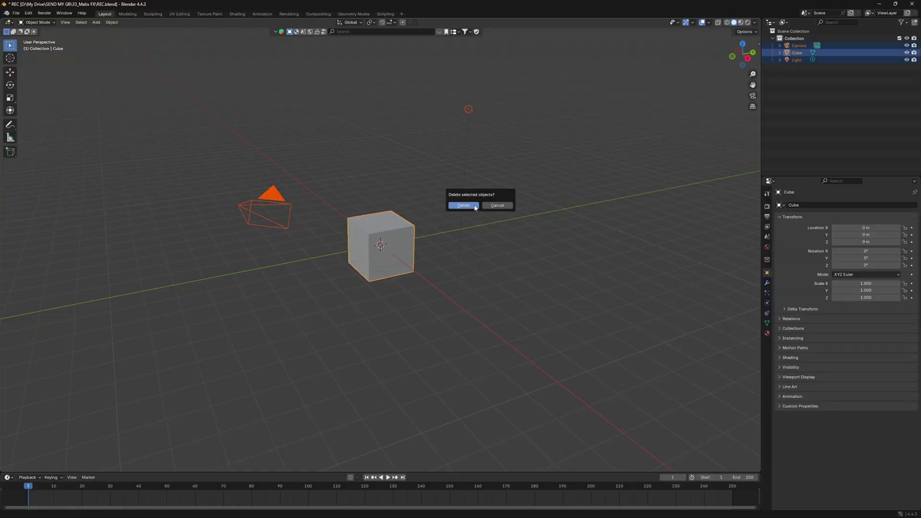
left_click(474, 206)
key("shift+a")
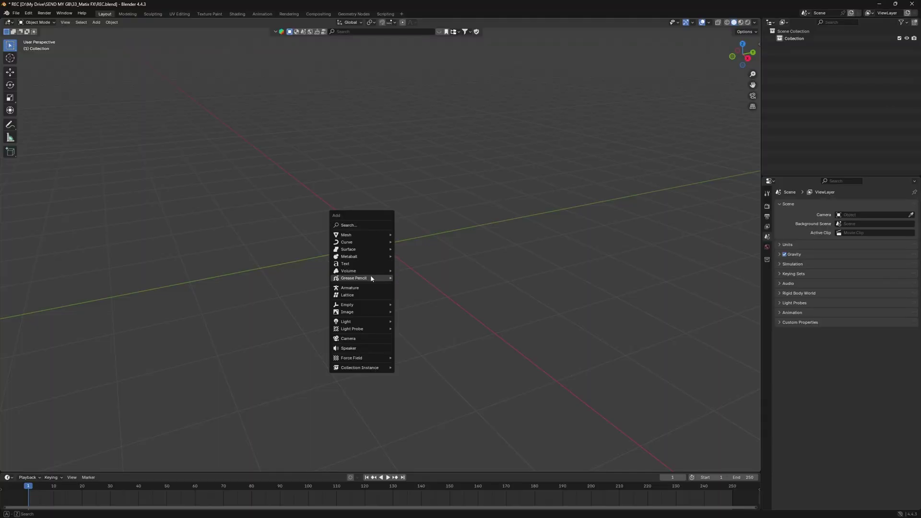
mouse_move(362, 237)
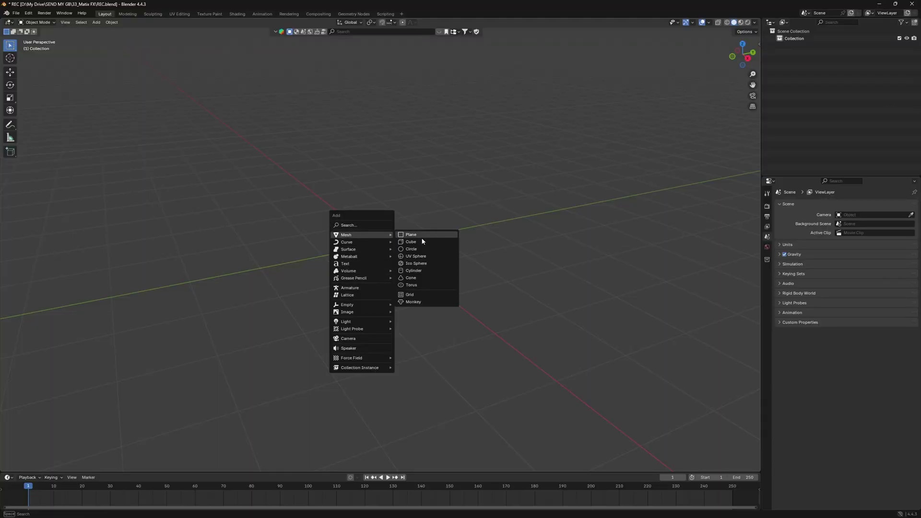
left_click(421, 300)
Raise the monkey along the Z axis to about 1.13 m above the origin.
middle_click_drag(440, 286, 450, 267)
key("g")
key("z")
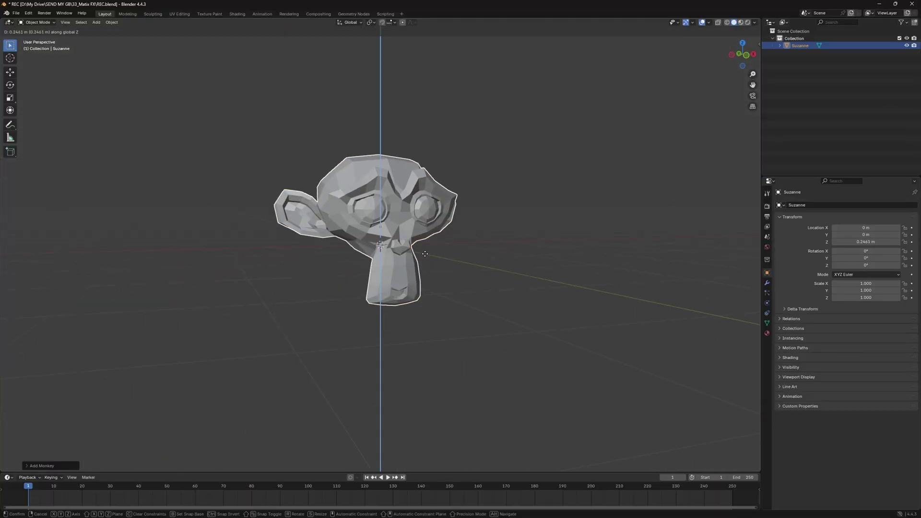
left_click(417, 197)
middle_click_drag(416, 197, 400, 219)
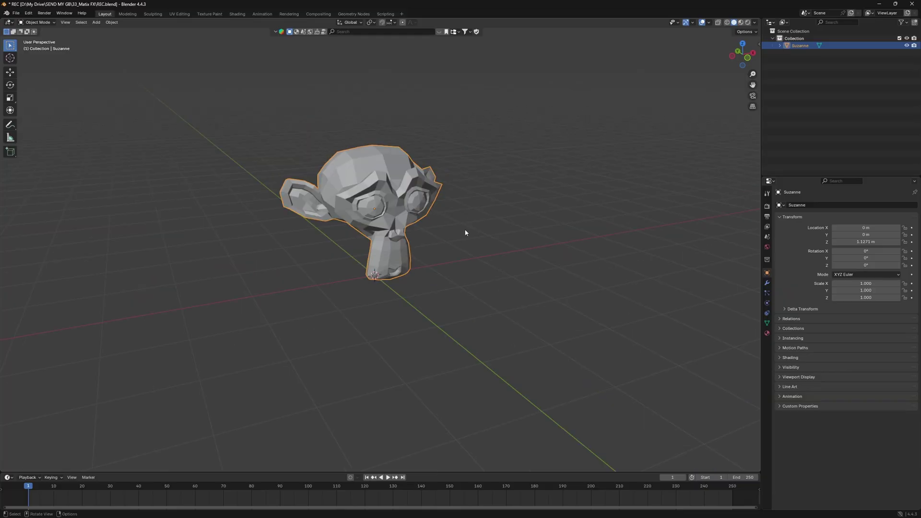
Add a plane at the origin under the monkey and scale it up so it extends well beyond the head.
left_click(465, 231)
key("shift+a")
mouse_move(440, 216)
left_click(480, 215)
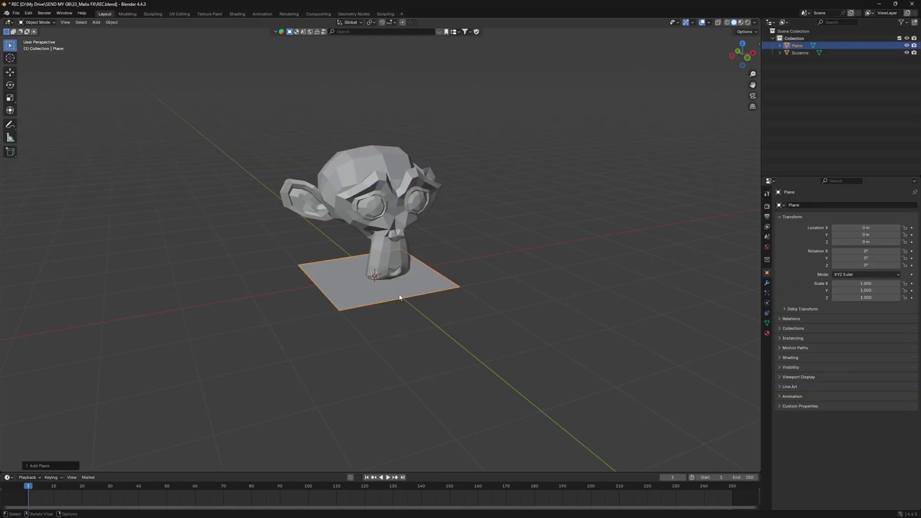
middle_click_drag(398, 300, 421, 294)
key("s")
left_click(478, 289)
Give the monkey a Geometry Nodes modifier with a new node group.
left_click(384, 225)
left_click(767, 283)
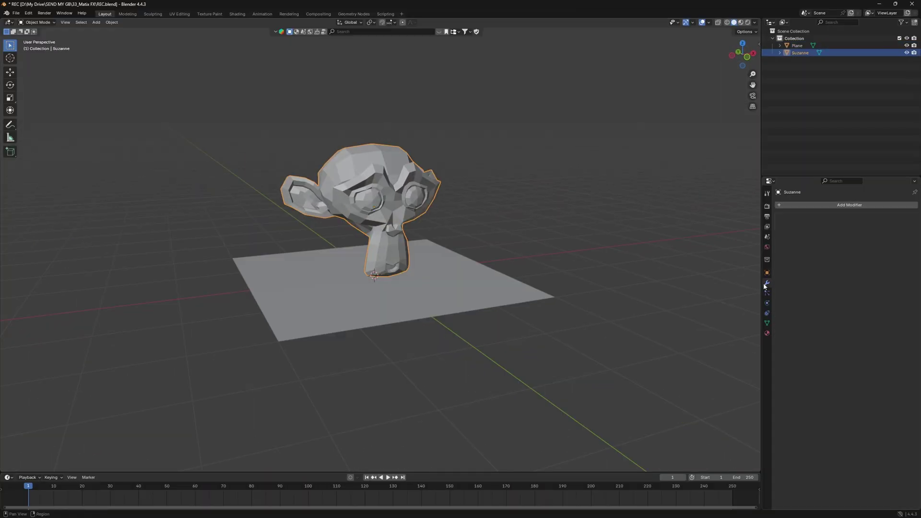
left_click(827, 206)
left_click(804, 217)
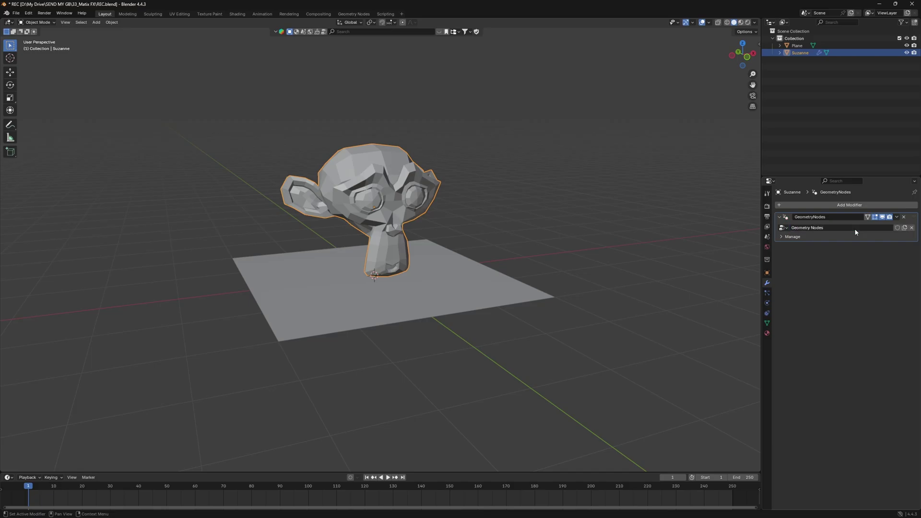
Split the 3D viewport side by side, make the new half a Geometry Node Editor with its sidebar hidden, and save the file.
left_click_drag(759, 20, 404, 29)
left_click(413, 23)
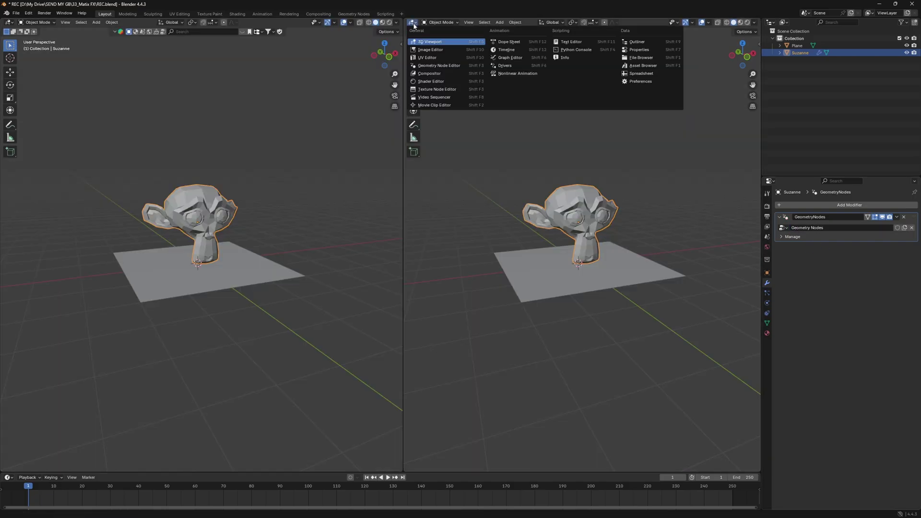
left_click(438, 65)
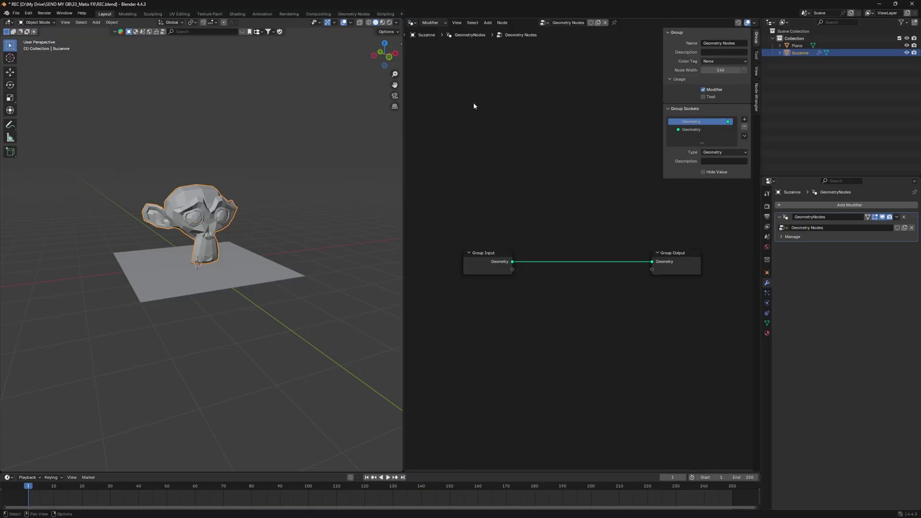
key("n")
key("Home")
key("ctrl+s")
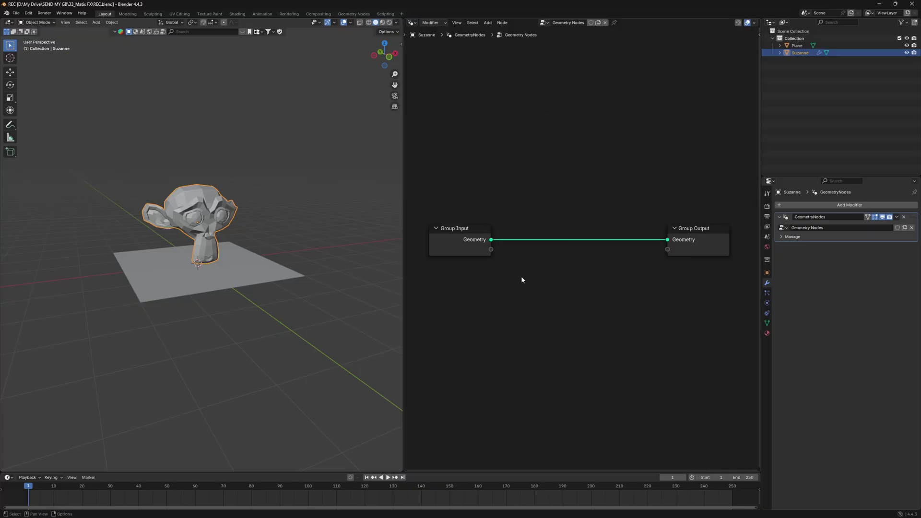
With the monkey active, bring the Plane object into its node tree as an Object Info node below Group Input.
left_click(228, 270)
scroll(231, 272, "up", 3)
mouse_move(231, 272)
middle_mouse_down()
mouse_move(231, 282)
mouse_move(231, 273)
middle_mouse_up()
left_click(219, 249)
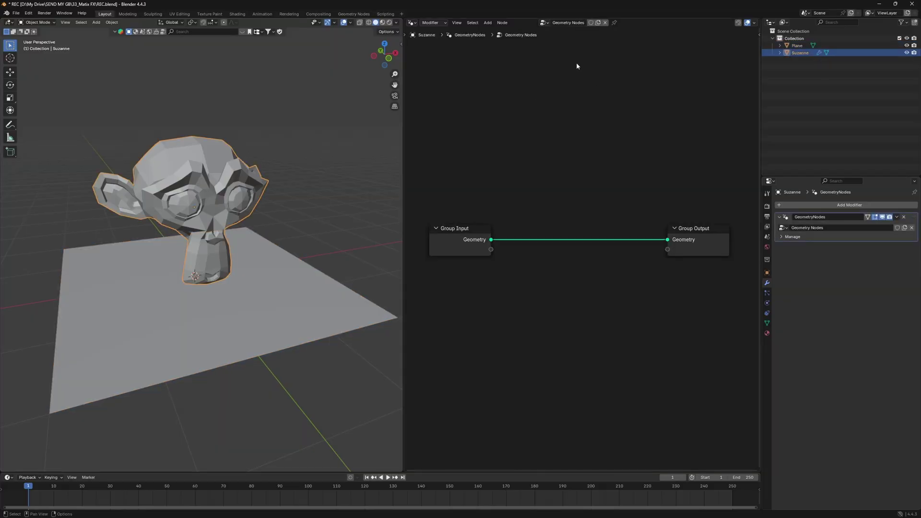
left_click_drag(800, 47, 532, 225)
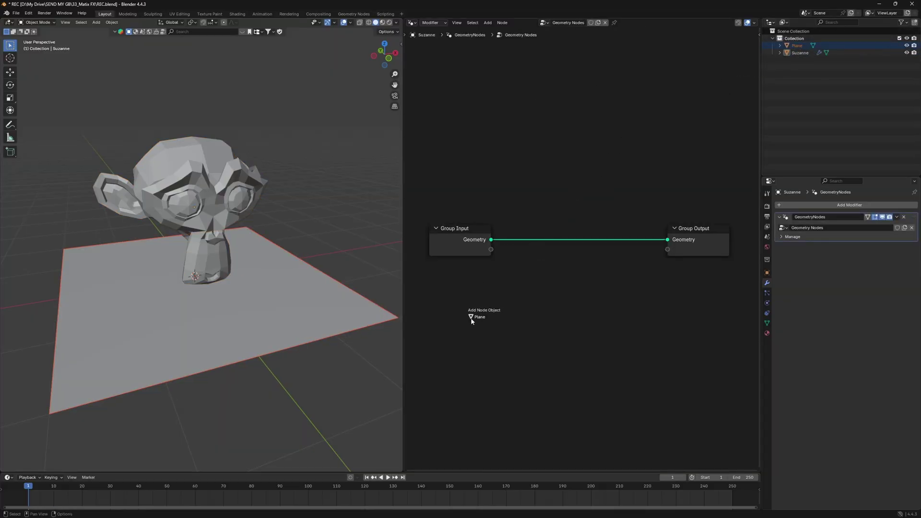
left_click_drag(472, 320, 474, 319)
left_click(519, 302)
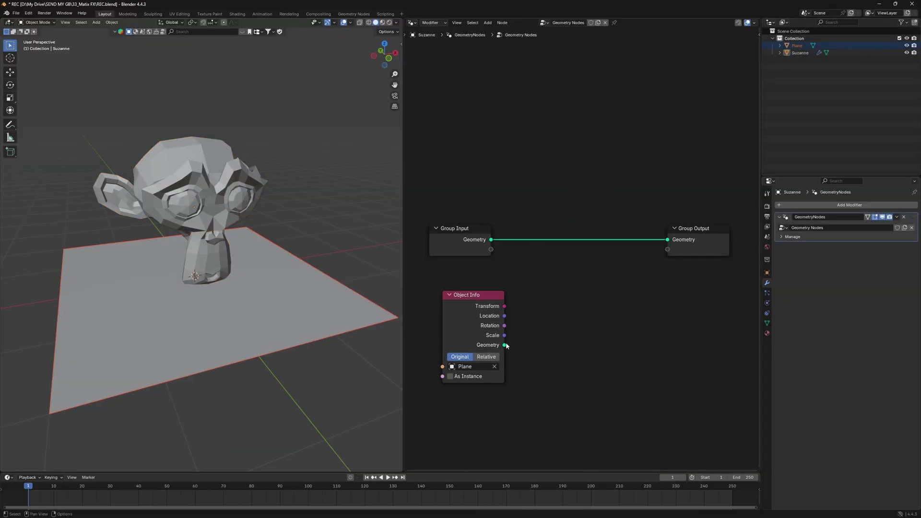
Add a Geometry Proximity node fed by the Object Info node's Geometry output.
left_click_drag(548, 318, 548, 318)
type("prox")
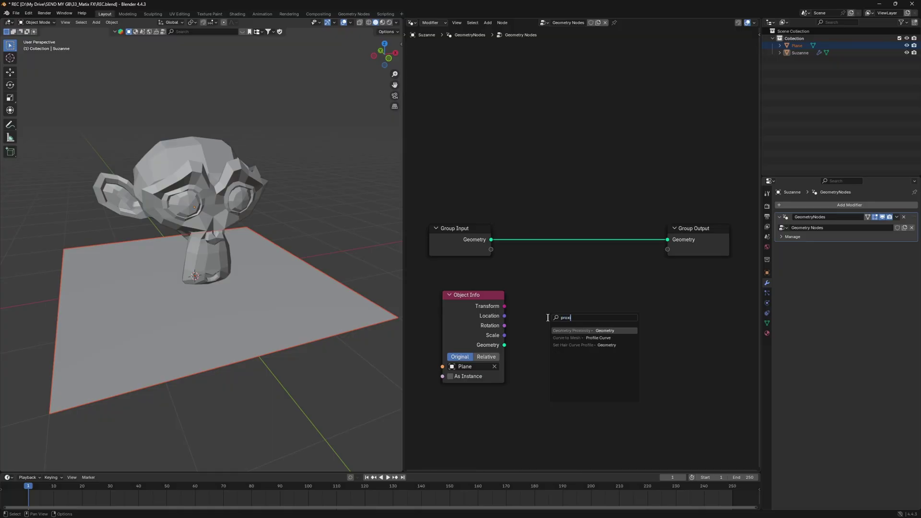
key("Return")
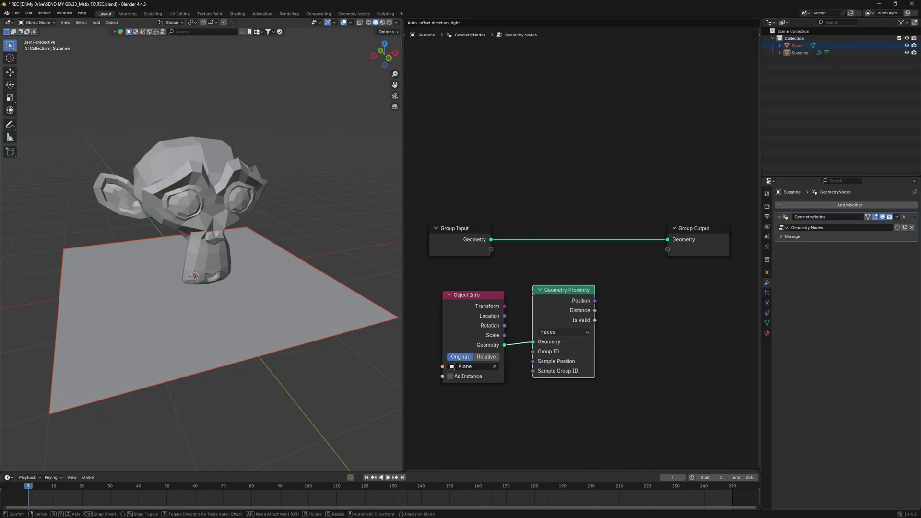
left_click(533, 293)
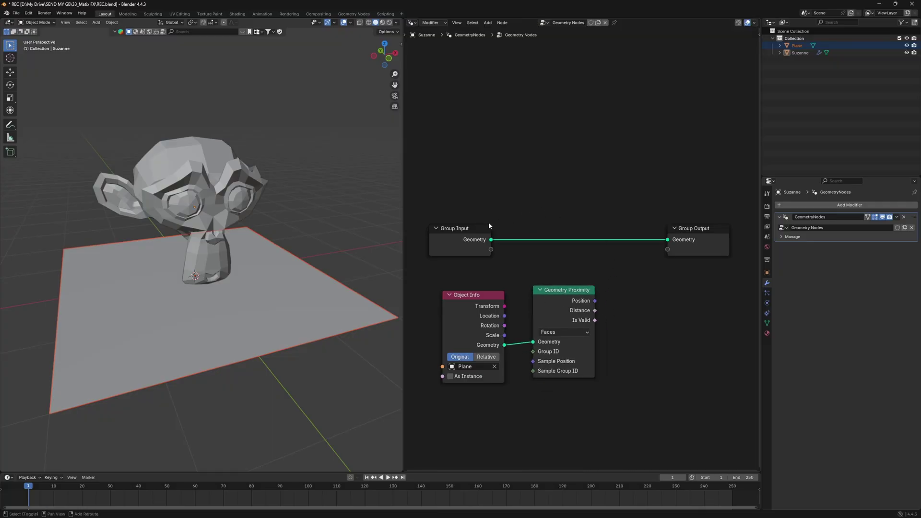
Preview the Group Input geometry through a Viewer node with the Geometry Proximity Distance as its Value.
left_click(468, 235, "ctrl+shift")
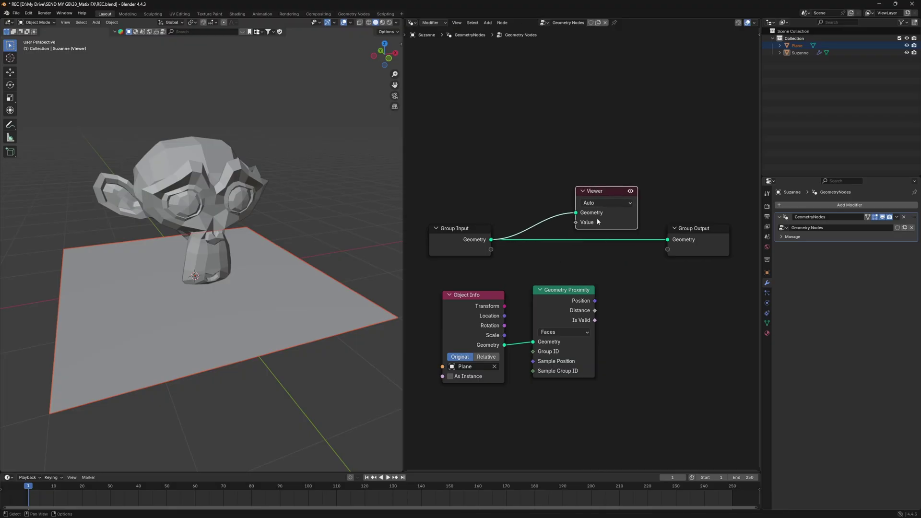
left_click_drag(594, 311, 598, 272)
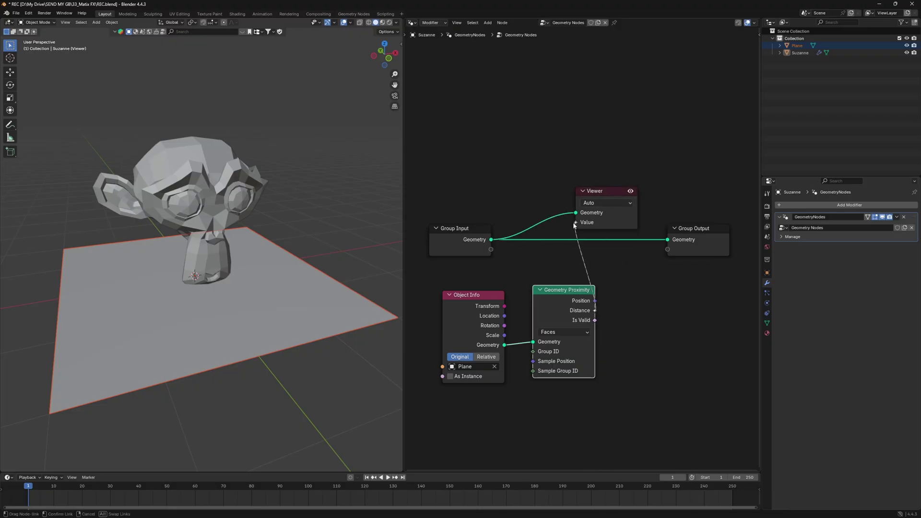
left_click_drag(574, 225, 576, 222)
middle_click_drag(231, 252, 260, 246)
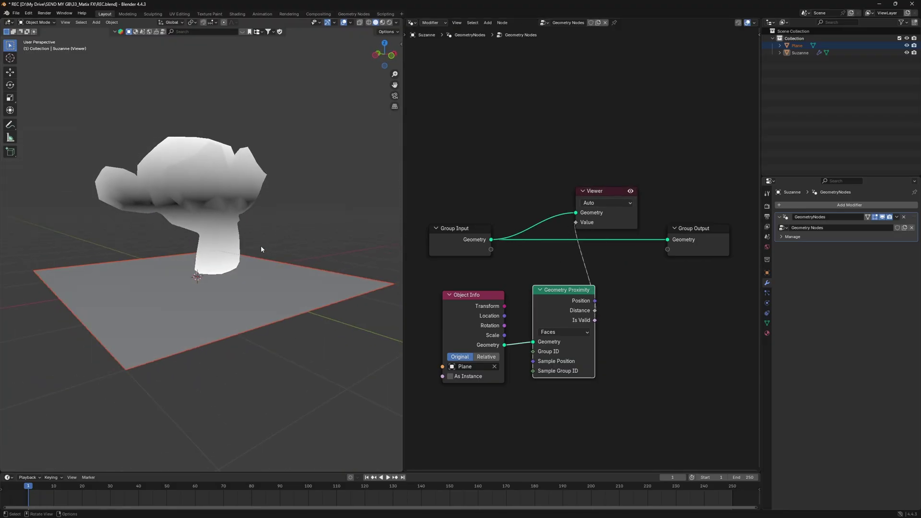
Switch the Plane's Object Info node from Original to Relative transform space.
scroll(522, 351, "up", 3)
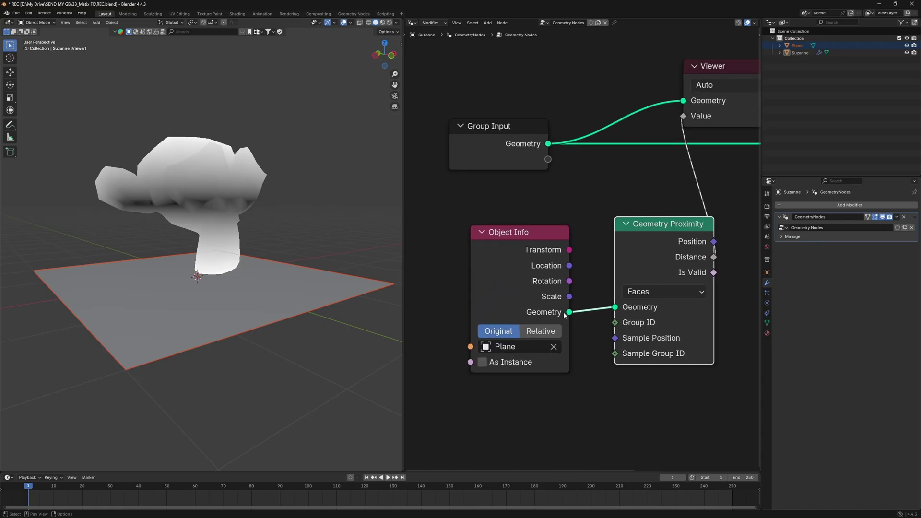
left_click(544, 325)
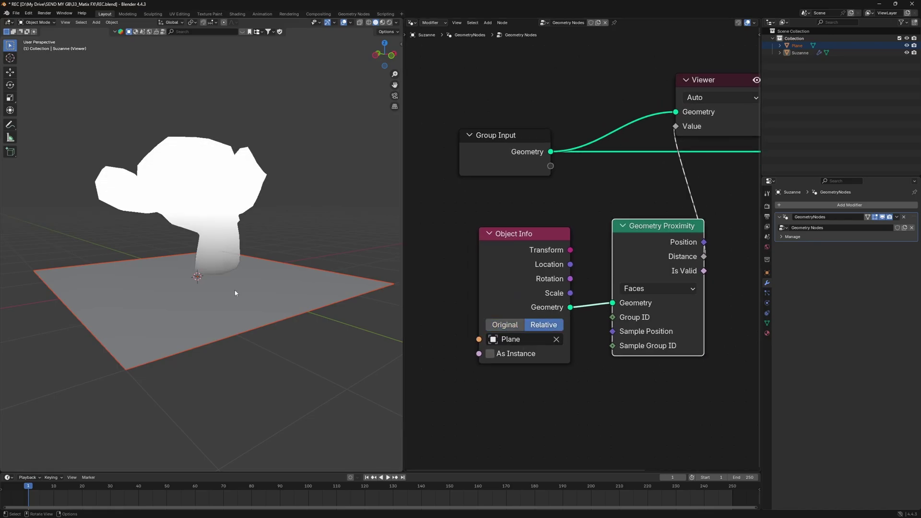
middle_click_drag(235, 293, 214, 290)
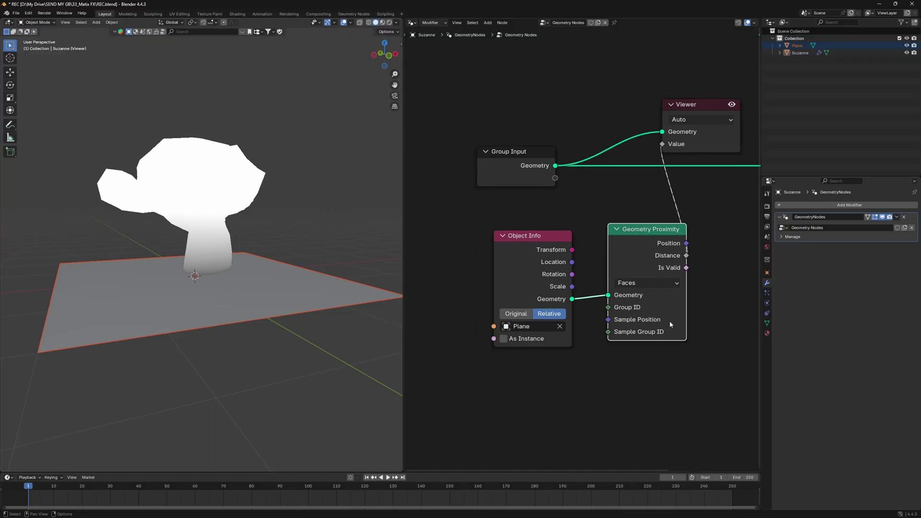
Delete the Viewer node and insert a Store Named Attribute node between Group Input and Group Output.
scroll(669, 320, "down", 2)
middle_click_drag(669, 321, 600, 294)
scroll(603, 262, "down", 1)
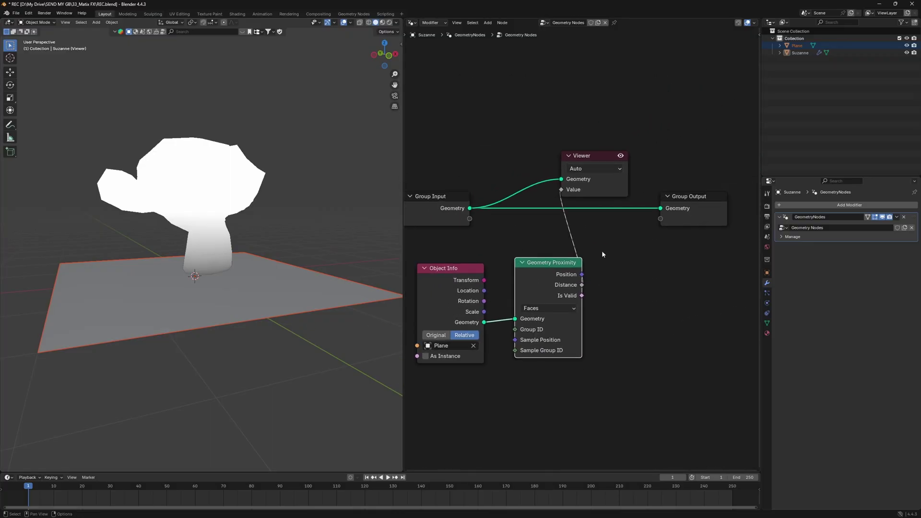
left_click_drag(591, 159, 658, 111, "alt")
key("x")
key("shift+a")
type("store nam")
key("Return")
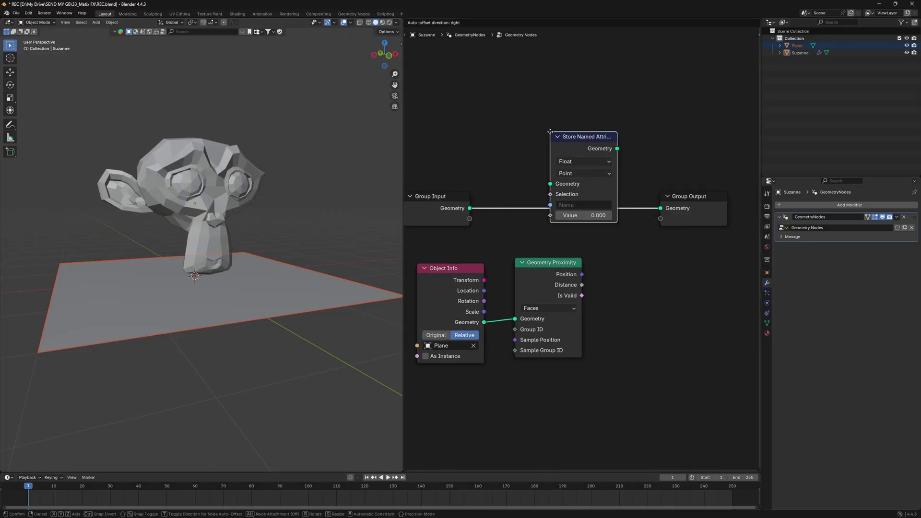
left_click(563, 147)
Connect the Geometry Proximity Distance to the Store Named Attribute Value and name the attribute GRADIENT.
scroll(591, 298, "up", 1)
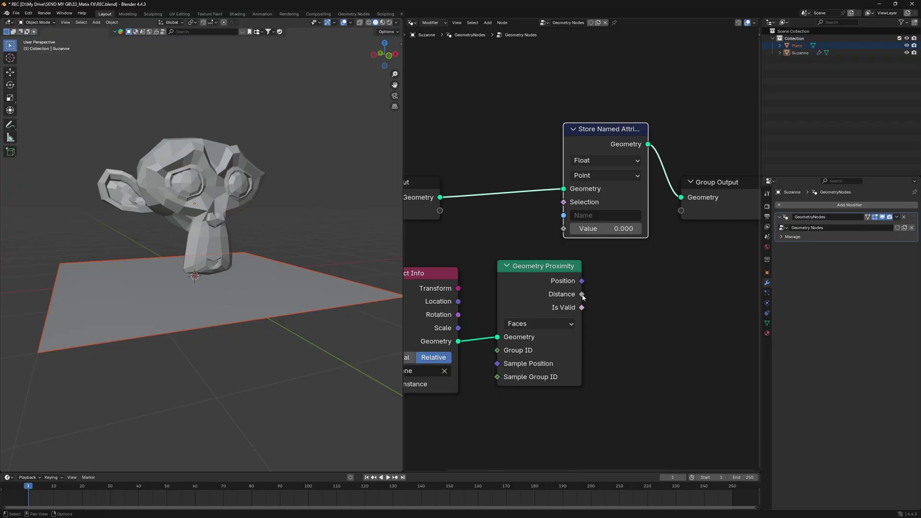
left_click_drag(582, 296, 563, 228)
left_click(593, 216)
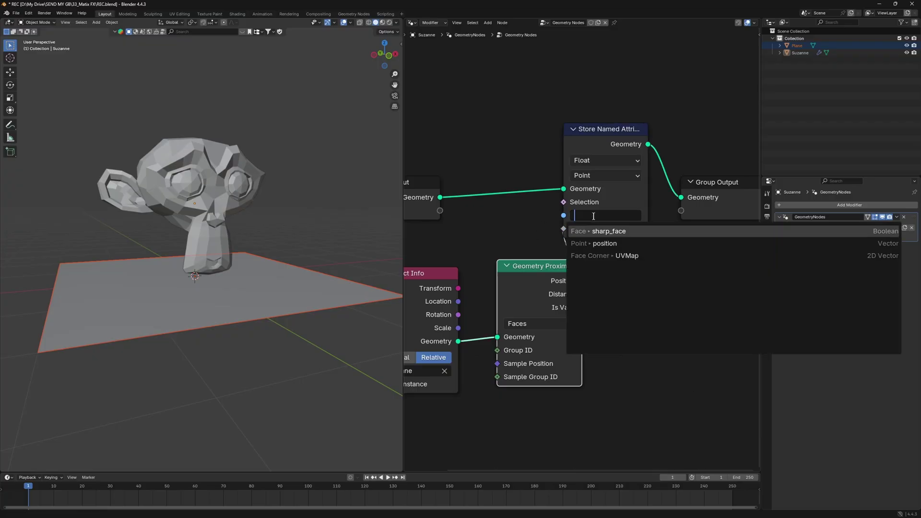
type("GRADIENT")
key("Return")
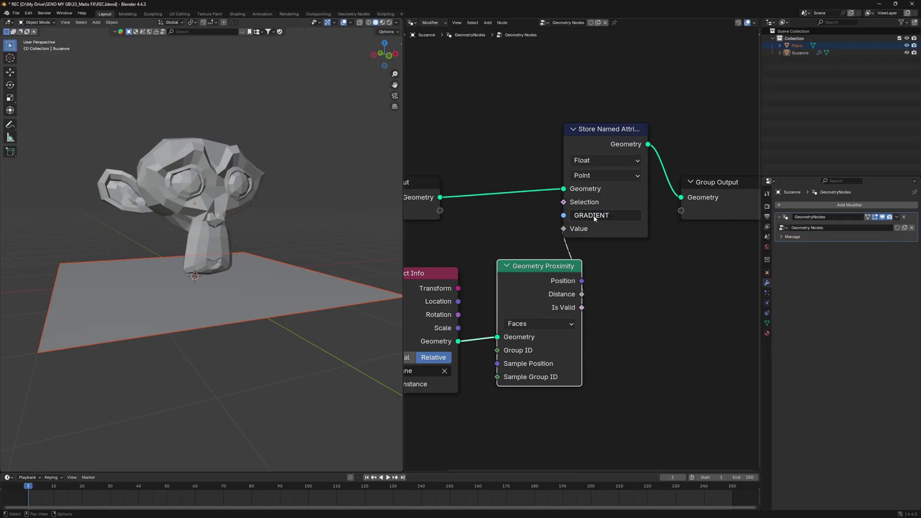
scroll(594, 219, "down", 2)
left_click_drag(565, 262, 544, 262)
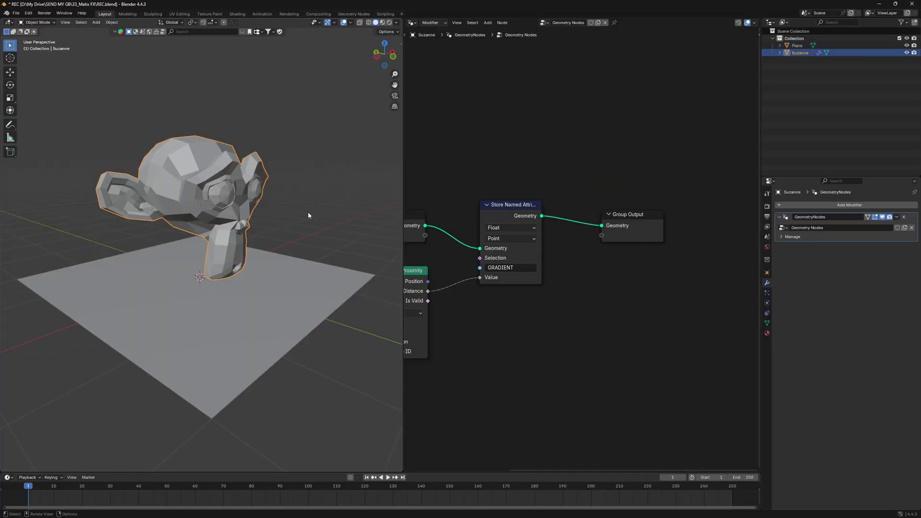
Create a new material on the monkey and name it MONKAYYYY.
left_click(767, 333)
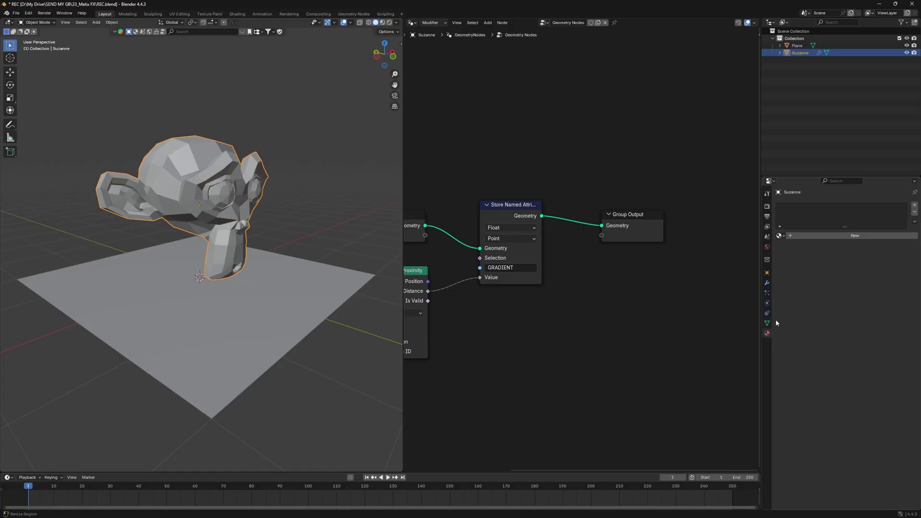
left_click(846, 236)
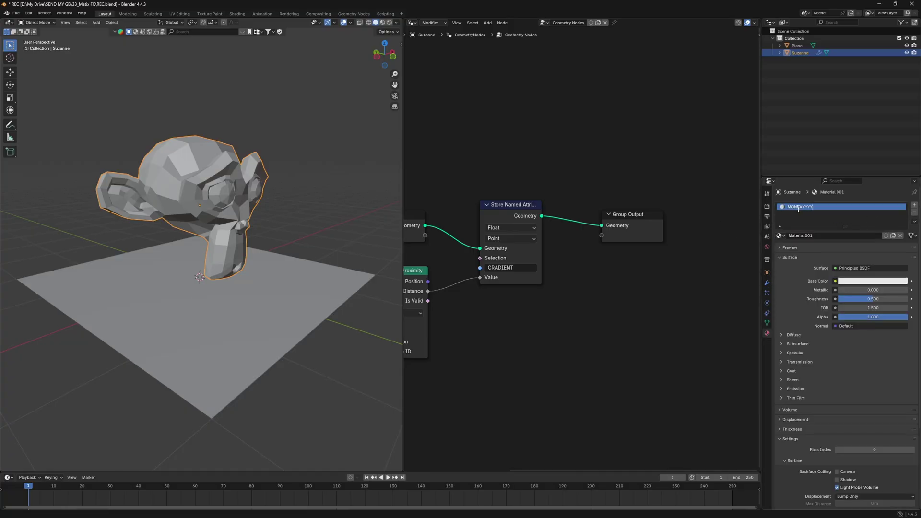
key("Return")
Insert a Set Material node between Store Named Attribute and Group Output and assign the MONKAYYYY material to it.
left_click_drag(622, 219, 713, 215)
left_click(637, 192)
key("shift+a")
type("set ")
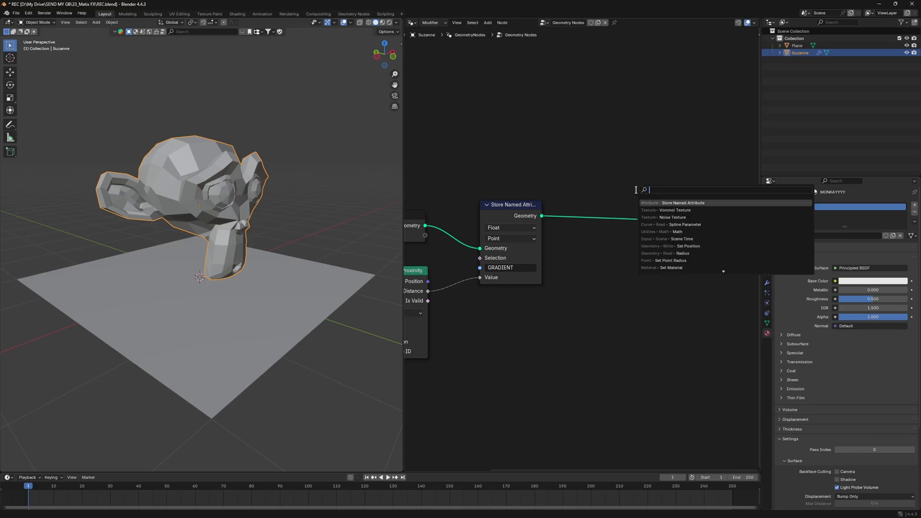
type(" mater")
key("Return")
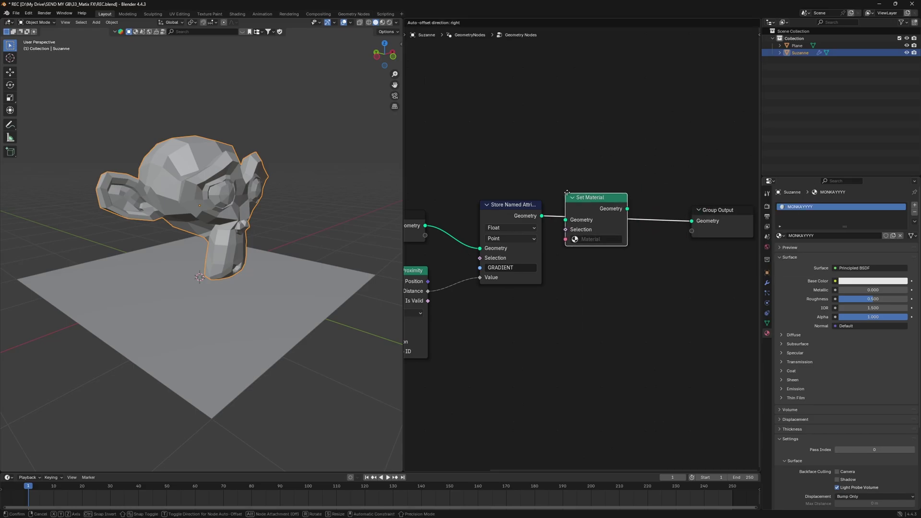
left_click(592, 242)
left_click(594, 239)
left_click(609, 259)
Split the node editor area horizontally into two stacked editors.
scroll(592, 272, "up", 1)
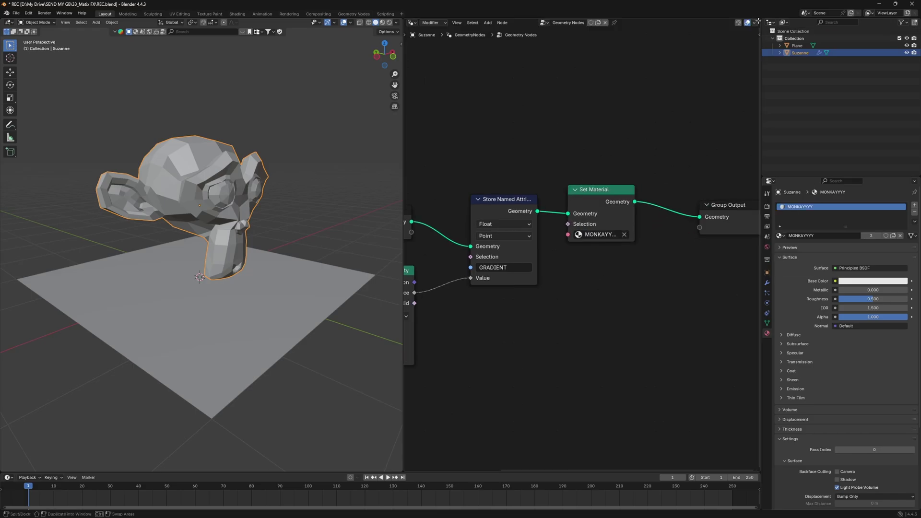
left_click_drag(757, 20, 751, 206)
left_click(480, 283)
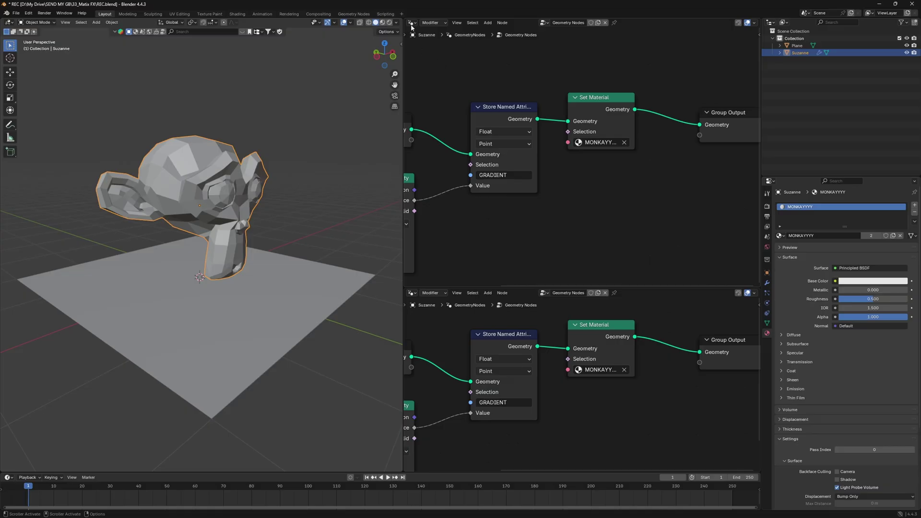
Switch the upper node editor to the Shader Editor and add an Attribute node named GRADIENT beside the Principled BSDF.
left_click(411, 23)
left_click(445, 79)
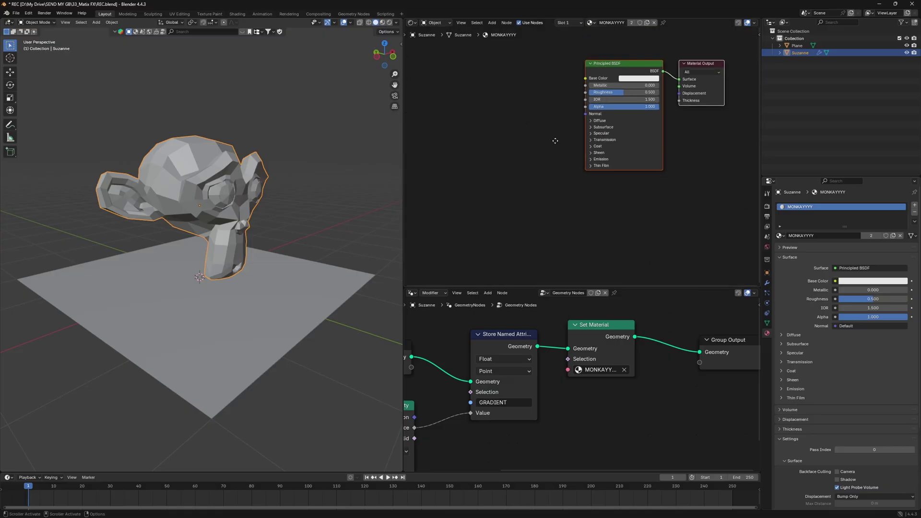
key("shift+a")
type("attrib")
key("Return")
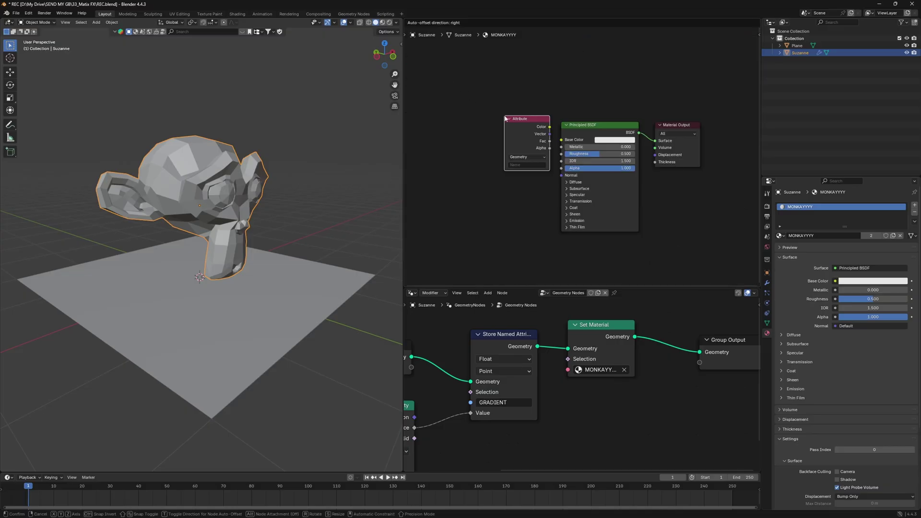
left_click(505, 119)
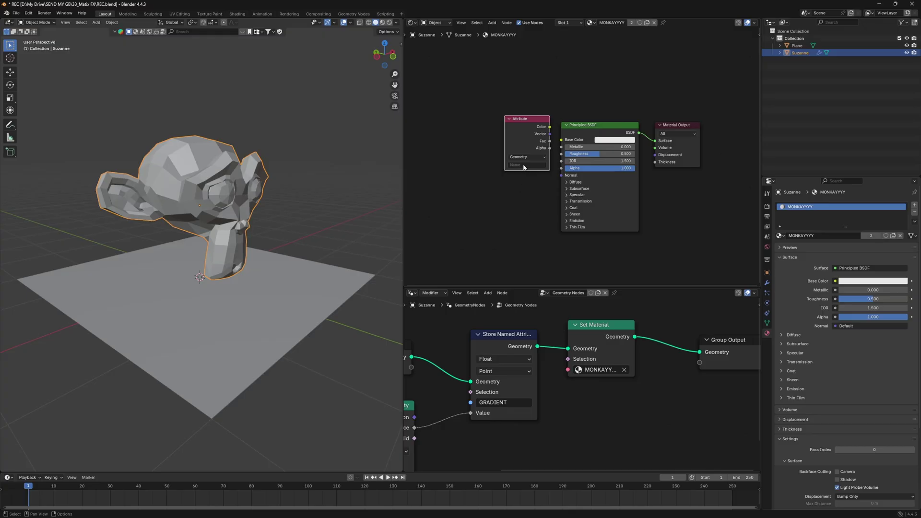
type("GRADIENT")
Move the Principled BSDF down and the Attribute node slightly up to clear the space before the Material Output.
scroll(523, 166, "up", 7)
scroll(522, 192, "down", 1)
left_click_drag(593, 126, 593, 228)
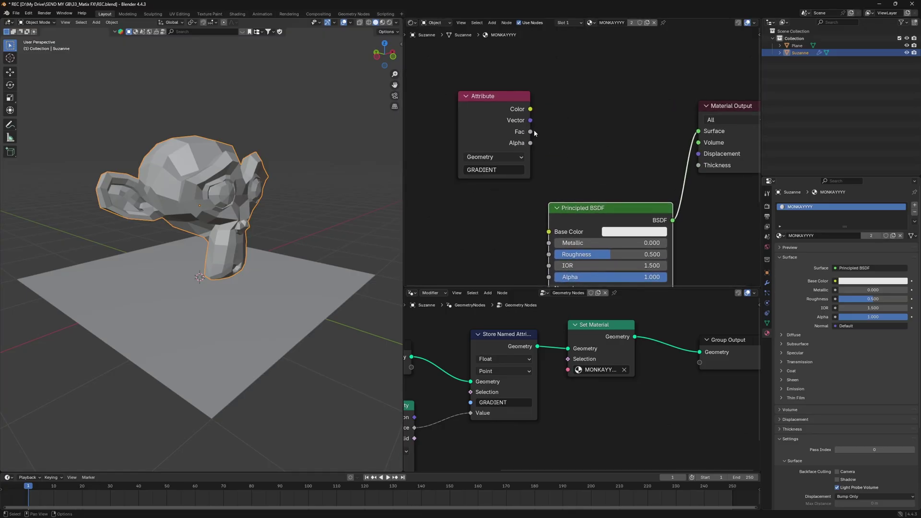
left_click_drag(505, 111, 506, 105)
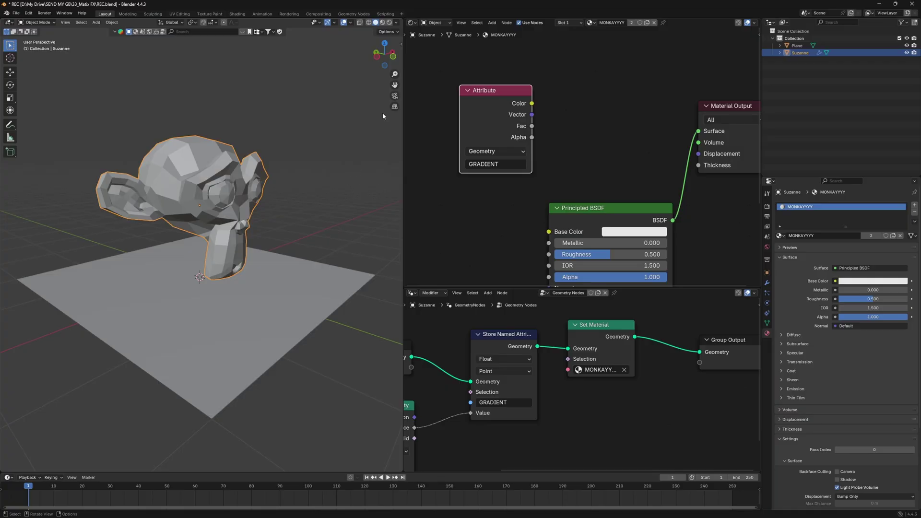
Switch the viewport to Material Preview shading and link the Attribute Fac straight to the Material Output Surface.
left_click(383, 23)
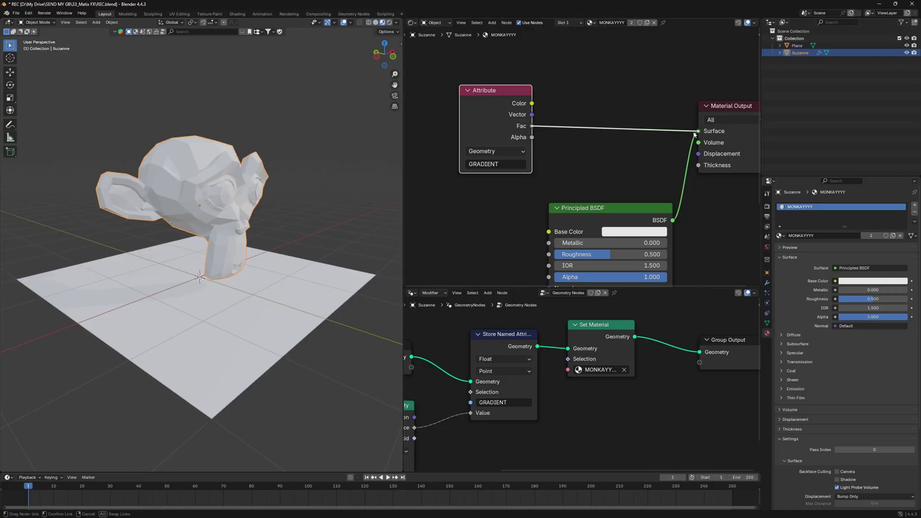
left_click_drag(694, 135, 698, 131)
middle_click_drag(238, 233, 253, 246)
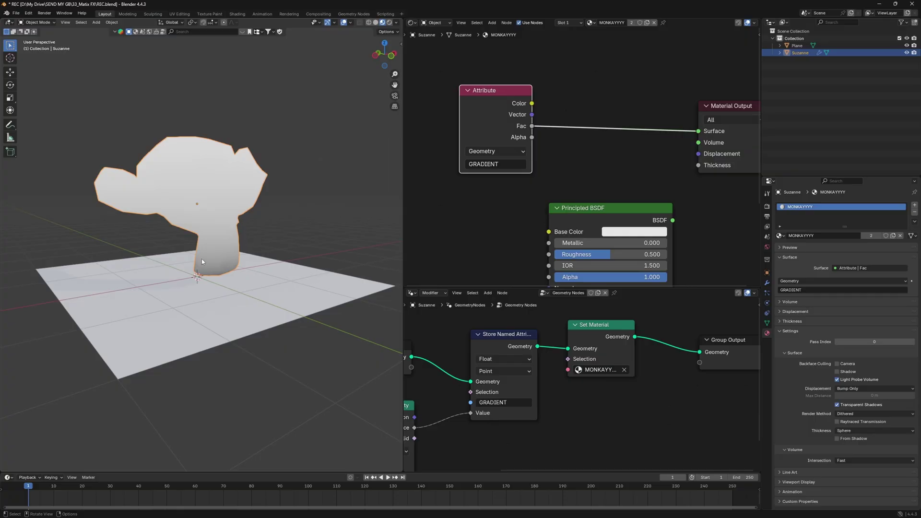
Connect the Attribute Fac to the Principled BSDF Alpha and the BSDF output to the Material Output Surface, tidying the node positions.
scroll(618, 168, "down", 2)
middle_click_drag(625, 166, 628, 130)
key("g")
left_click(582, 186)
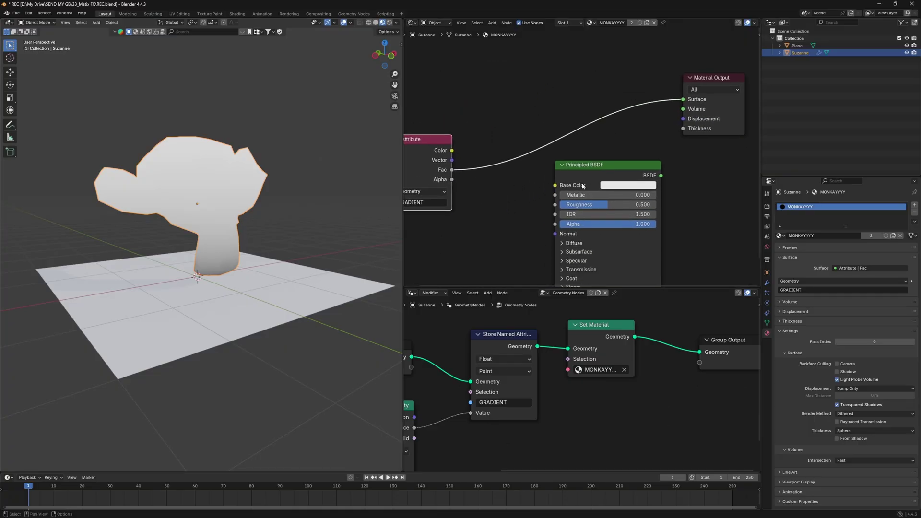
scroll(532, 192, "down", 1)
middle_click_drag(499, 197, 486, 165)
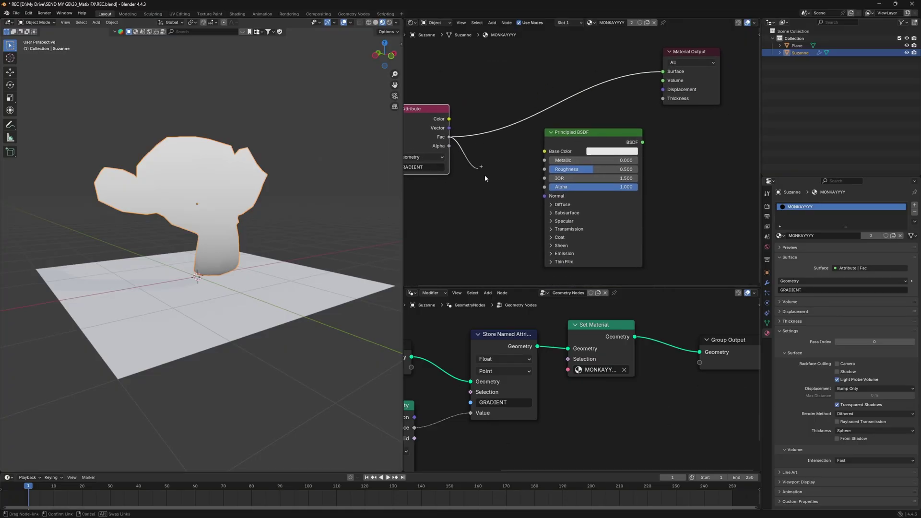
left_click_drag(545, 189, 546, 187)
left_click_drag(643, 145, 662, 71)
left_click_drag(579, 139, 565, 85)
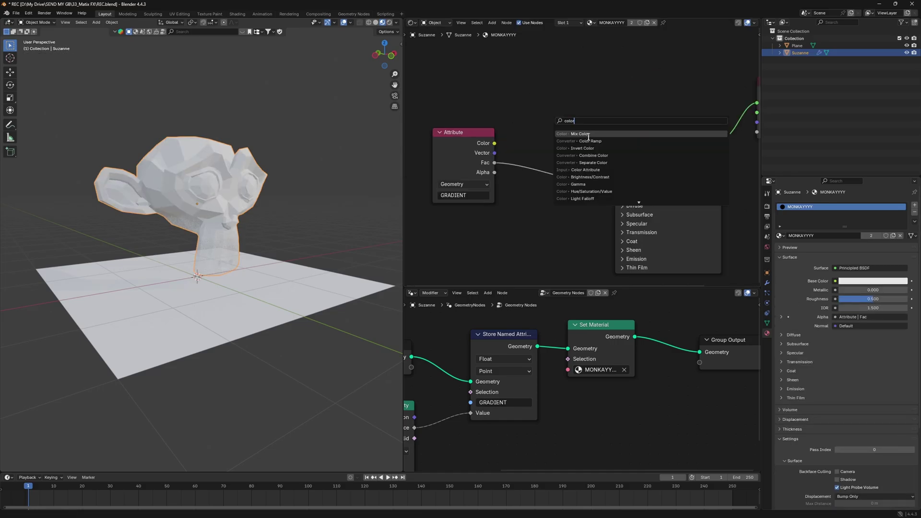
Insert a Color Ramp between Attribute Fac and Alpha, with the white stop at 0.391 and the black stop at 0.582.
left_click(585, 142)
left_click(490, 134)
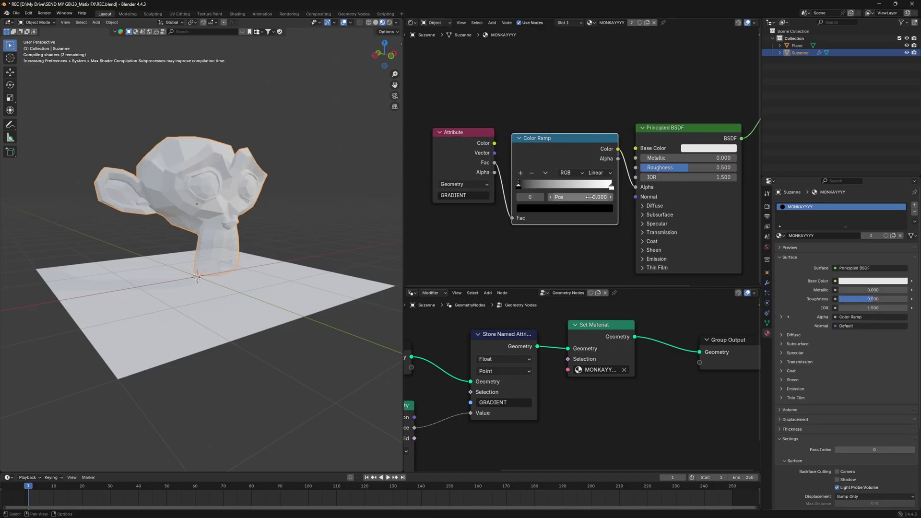
scroll(518, 157, "up", 2)
left_click_drag(479, 204, 565, 204)
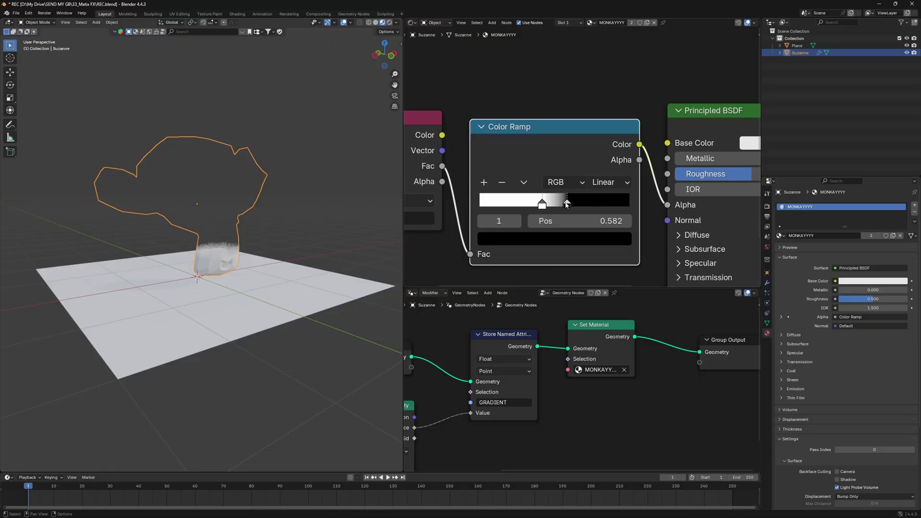
left_click(540, 206)
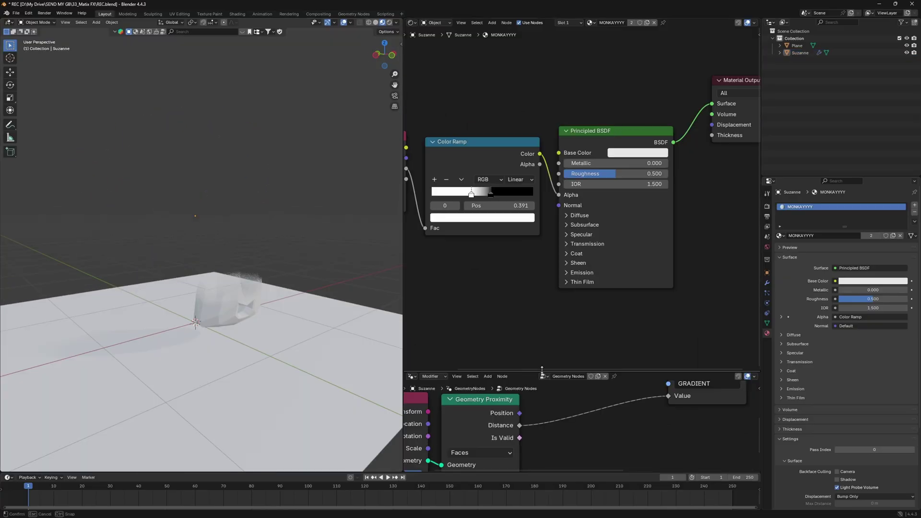
Insert a Math node set to Add between Geometry Proximity Distance and Store Named Attribute Value, with a value of -0.320.
scroll(504, 314, "up", 4)
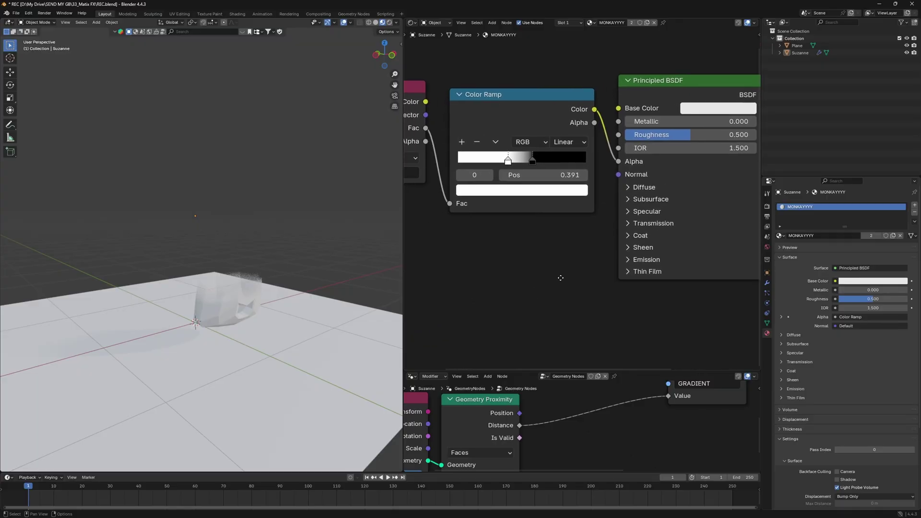
middle_click_drag(561, 278, 581, 258)
left_click_drag(537, 366, 537, 98)
key("shift+a")
type("add")
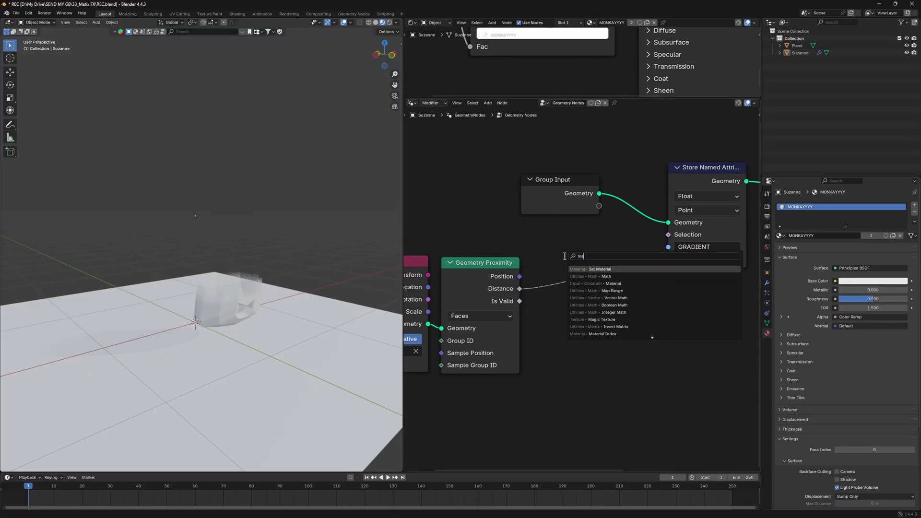
key("Return")
left_click(544, 241)
left_click_drag(586, 316, 556, 314)
Enlarge the Shader Editor and duplicate the Attribute and Color Ramp nodes, placing the copies below the originals.
left_click_drag(582, 97, 582, 394)
left_click_drag(599, 252, 468, 108)
key("shift+d")
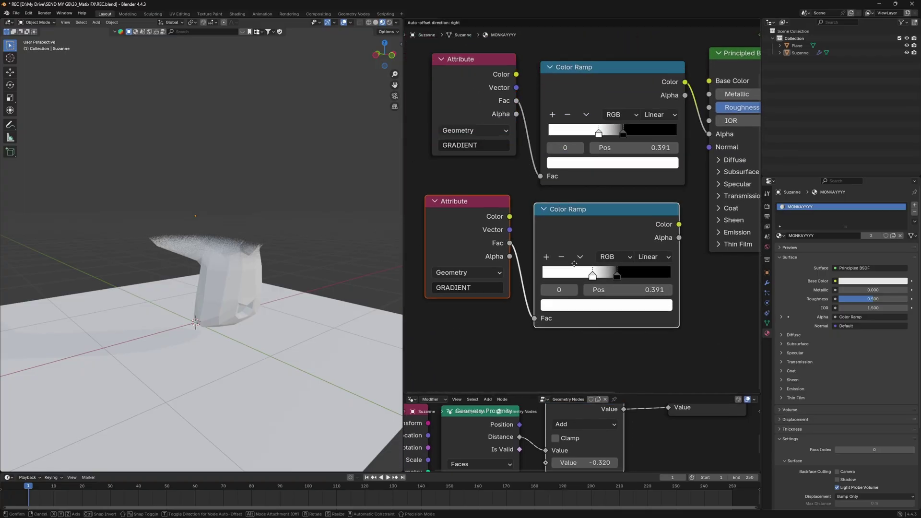
left_click(461, 269)
Connect the duplicated Color Ramp's Color to the Principled BSDF Emission Color and set the emission Strength to 20.
middle_click_drag(666, 210, 570, 193)
left_click(619, 216)
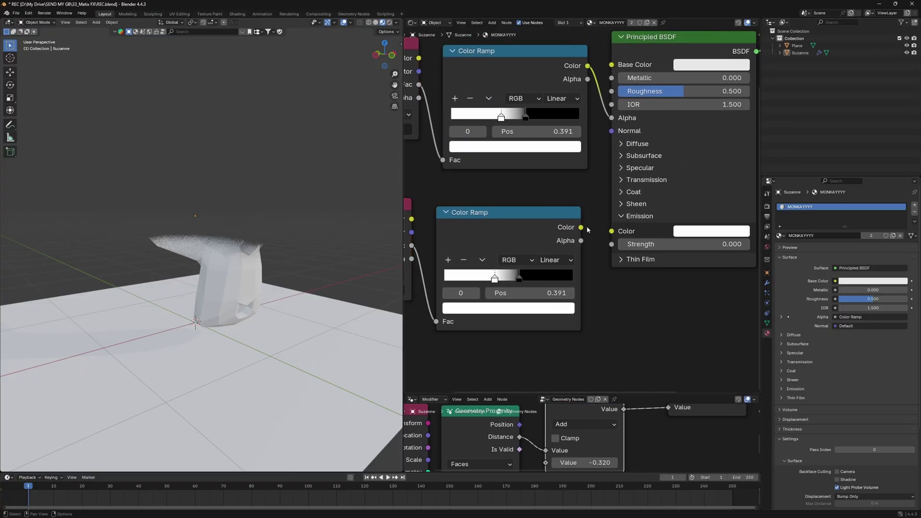
left_click_drag(581, 227, 611, 231)
left_click(676, 243)
type("2")
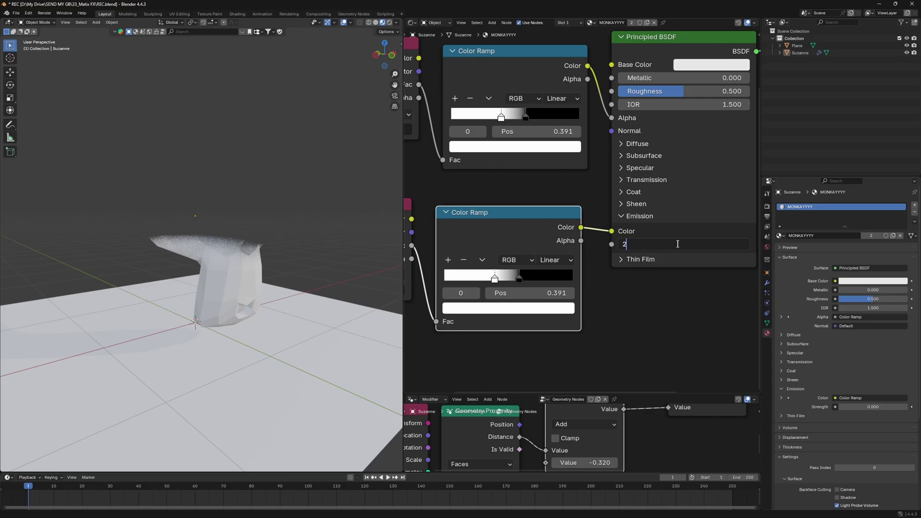
type("0")
key("Return")
Reverse the duplicated Color Ramp so the black stop sits at 0.445 before the white one, and set its interpolation to B-Spline.
middle_click_drag(521, 265, 597, 258)
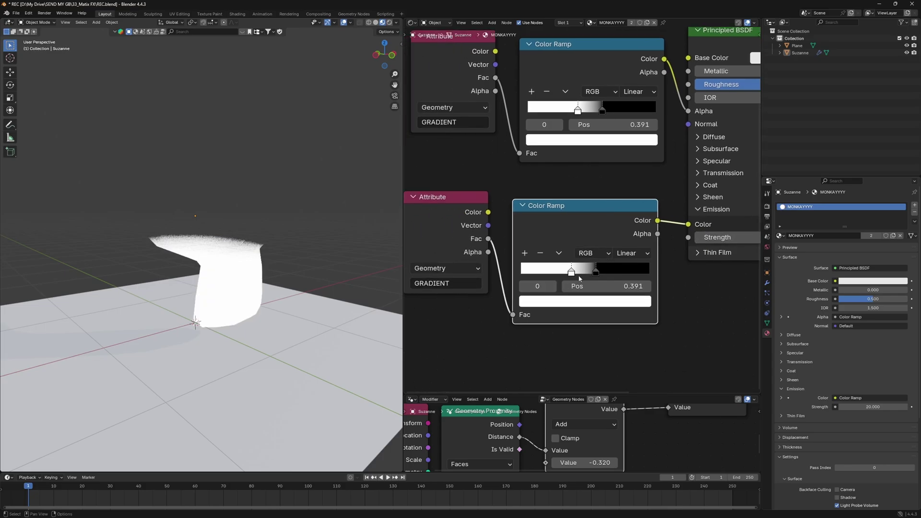
mouse_move(574, 274)
left_mouse_down()
mouse_move(620, 274)
mouse_move(578, 271)
left_mouse_up()
left_click(633, 253)
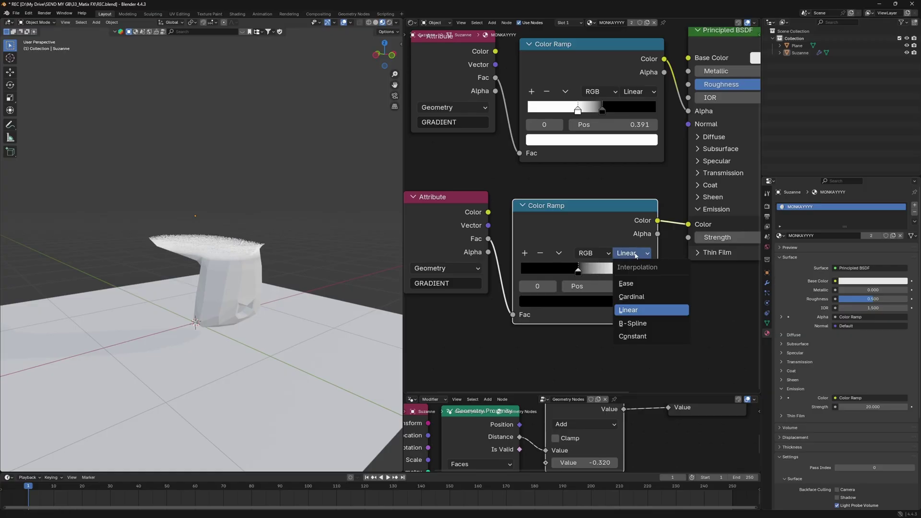
left_click(637, 317)
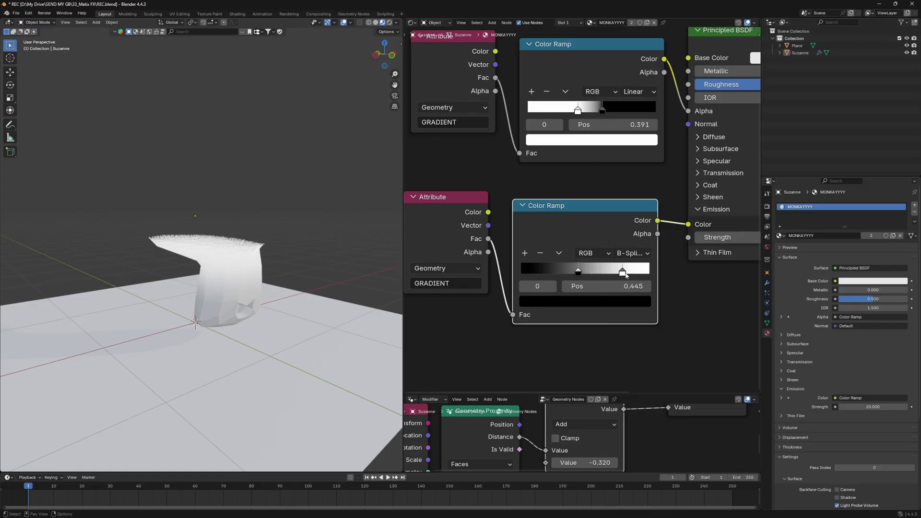
Recolour the white stop of the duplicated emission Color Ramp to red.
left_click(622, 272)
left_click(625, 302)
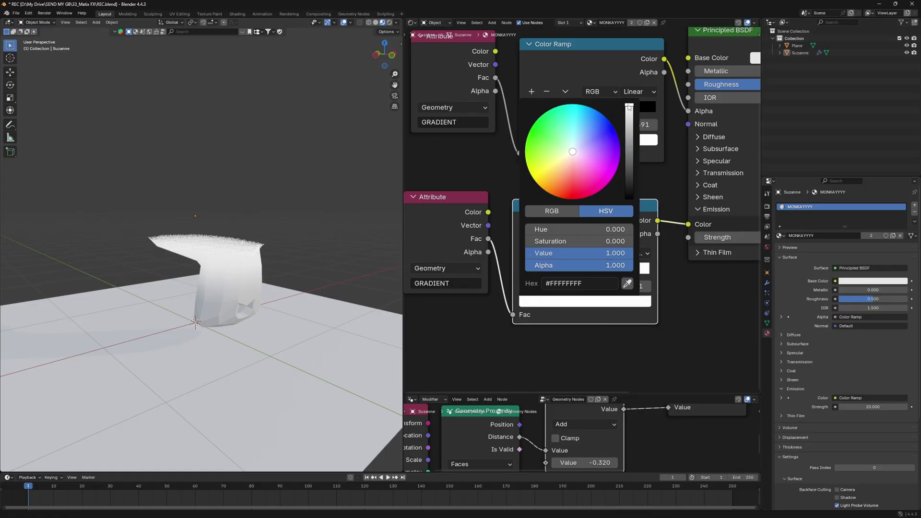
left_click_drag(571, 188, 570, 191)
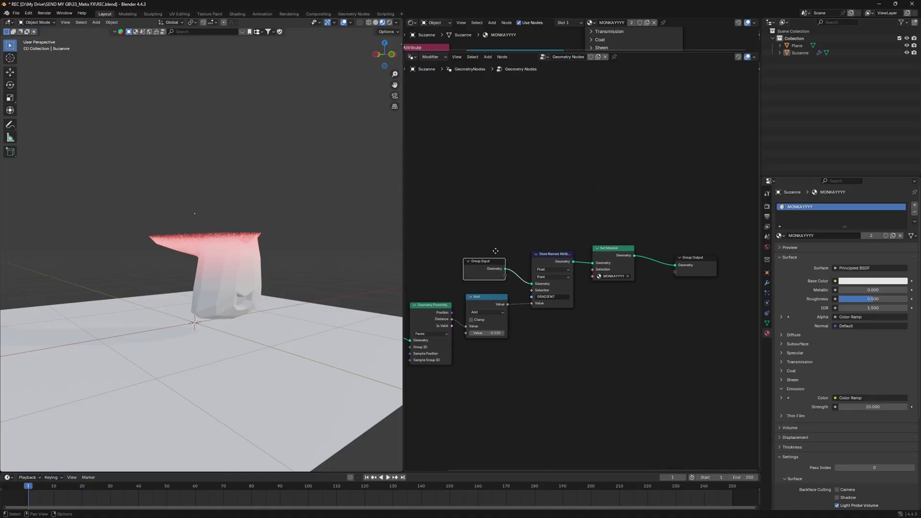
Duplicate the Group Input node in the geometry node tree and place the copy above the original.
middle_click_drag(483, 261, 490, 327)
mouse_move(491, 327)
left_mouse_down()
mouse_move(491, 314)
mouse_move(491, 327)
left_mouse_up()
key("shift+d")
left_click(488, 264)
middle_click_drag(580, 266, 557, 282)
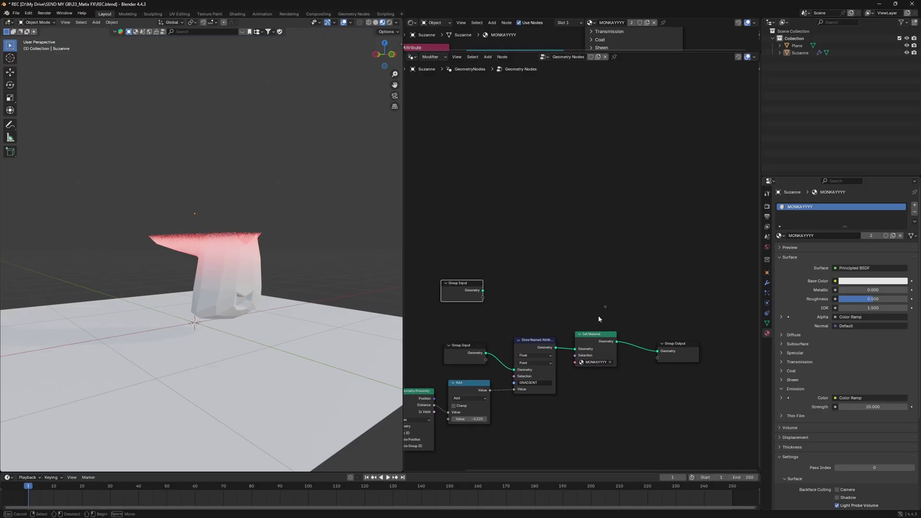
Move the existing node chain down and insert a Join Geometry node between Set Material and Group Output.
left_click_drag(606, 306, 540, 391)
key("g")
left_click(541, 405)
left_click(632, 359)
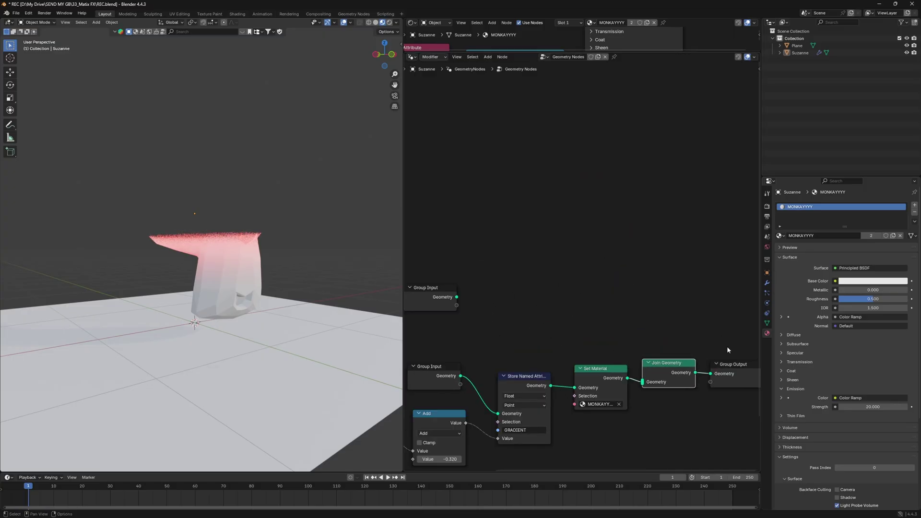
Move Join Geometry and Group Output up and connect the duplicated Group Input's Geometry into Join Geometry.
left_click_drag(730, 347, 667, 399)
key("g")
left_click(677, 329)
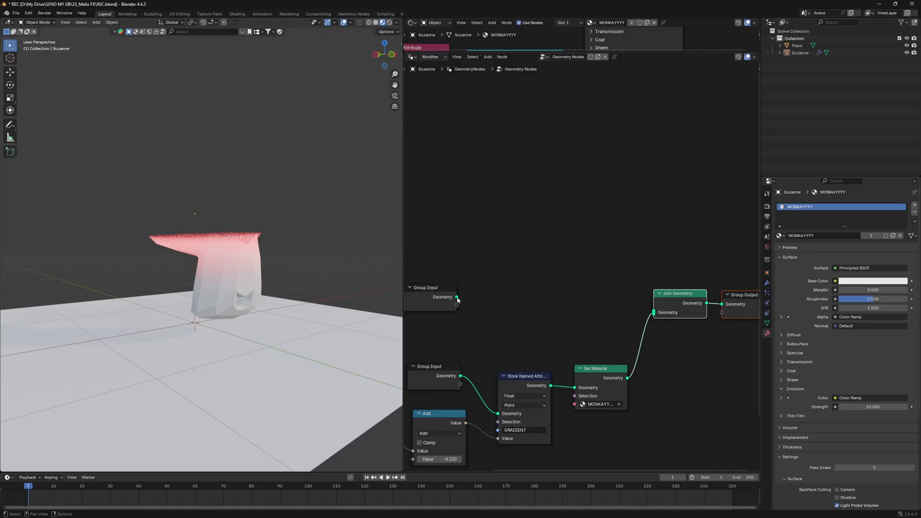
left_click_drag(653, 311, 653, 312)
Insert an Instance on Points node between the duplicated Group Input and Join Geometry, and move both nodes up.
middle_click_drag(550, 260, 570, 255)
scroll(565, 262, "down", 1)
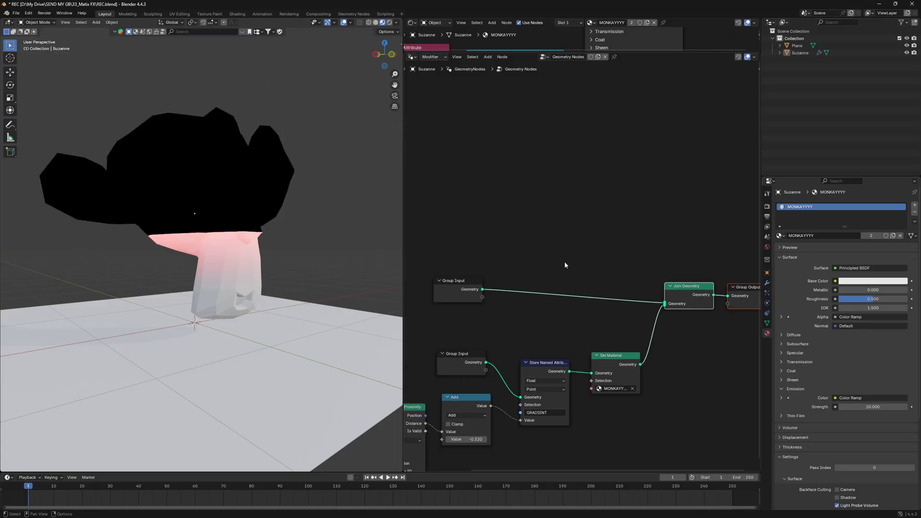
key("shift+a")
type("inst")
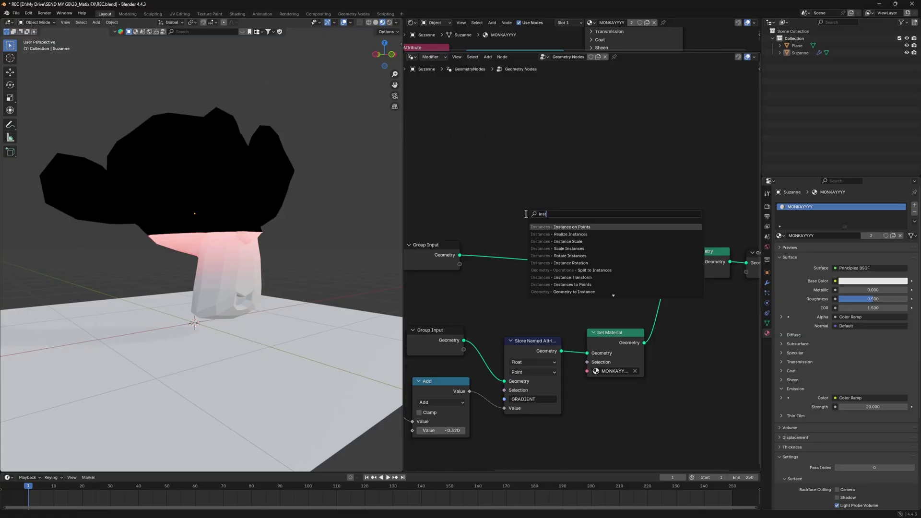
key("Return")
left_click(502, 182)
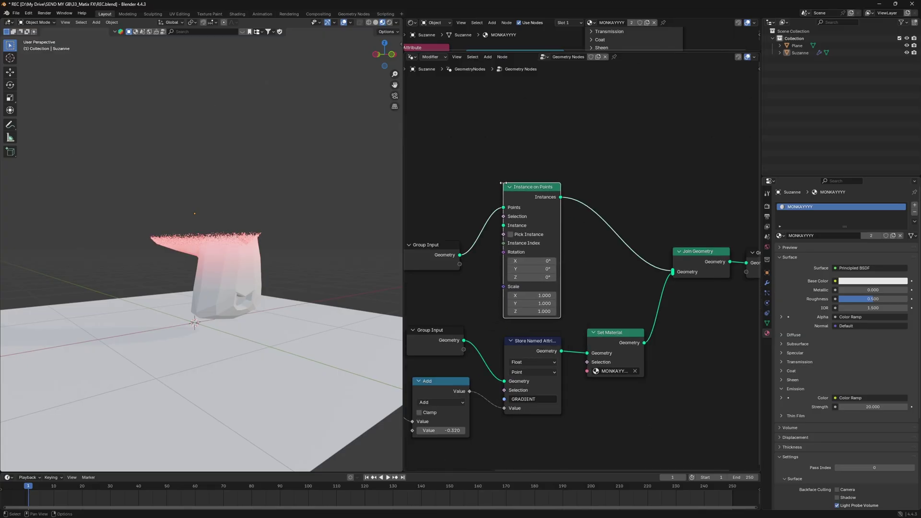
left_click_drag(530, 197, 536, 178)
middle_click_drag(445, 240, 512, 243)
left_click_drag(511, 243, 513, 174)
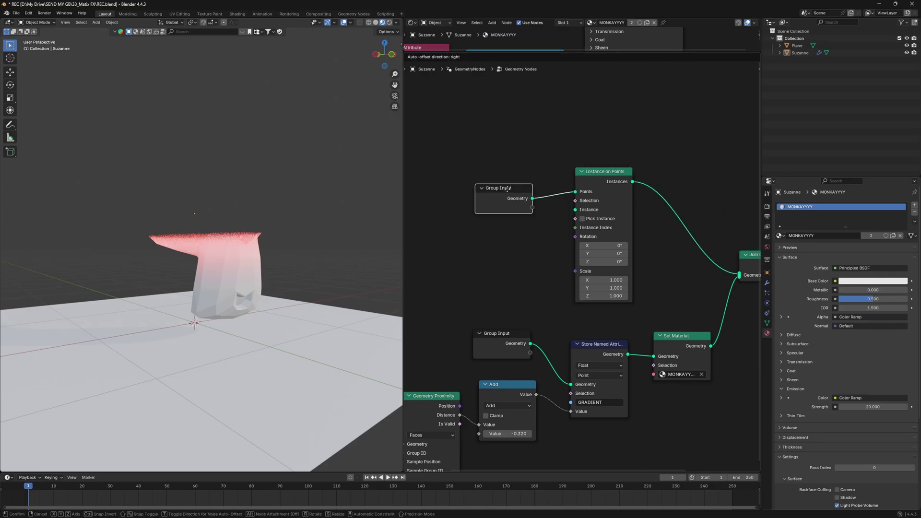
Add a String to Curves node and connect its Curve Instances to the Instance input of Instance on Points.
scroll(617, 219, "up", 2)
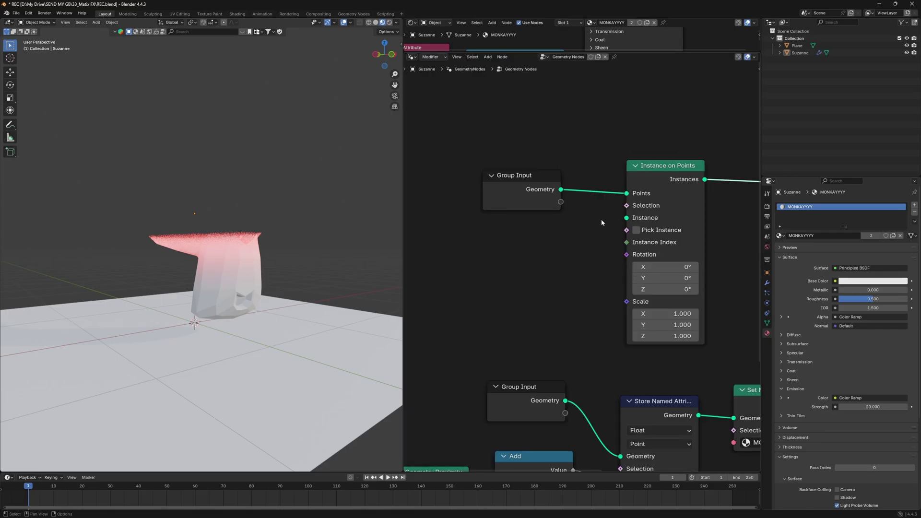
key("shift+a")
type("string to")
key("Return")
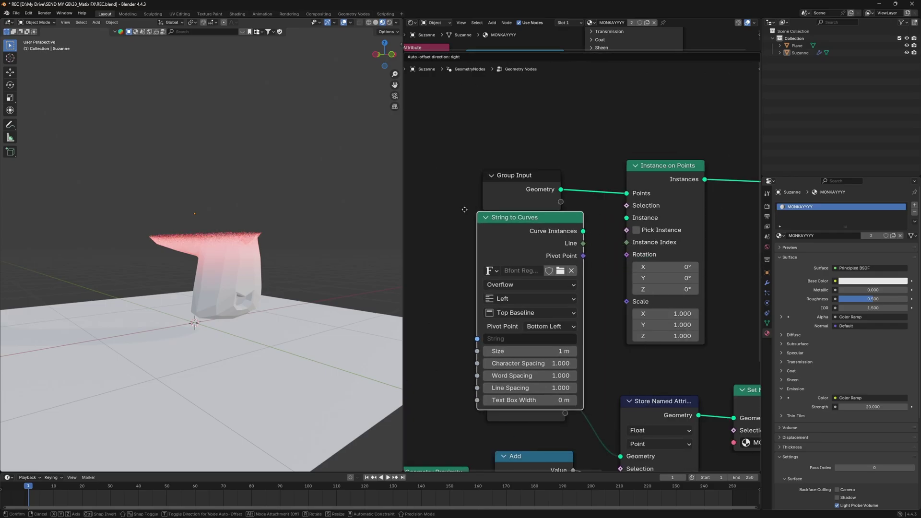
left_click(454, 212)
left_click_drag(572, 233, 712, 217)
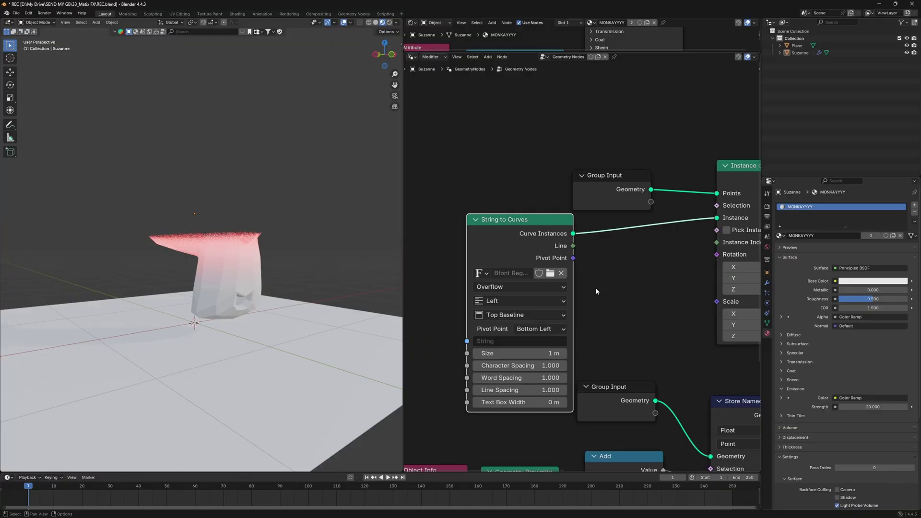
Set the String to Curves text to "a" and inspect the instanced letters around the monkey.
left_click(500, 340)
type("a")
key("Return")
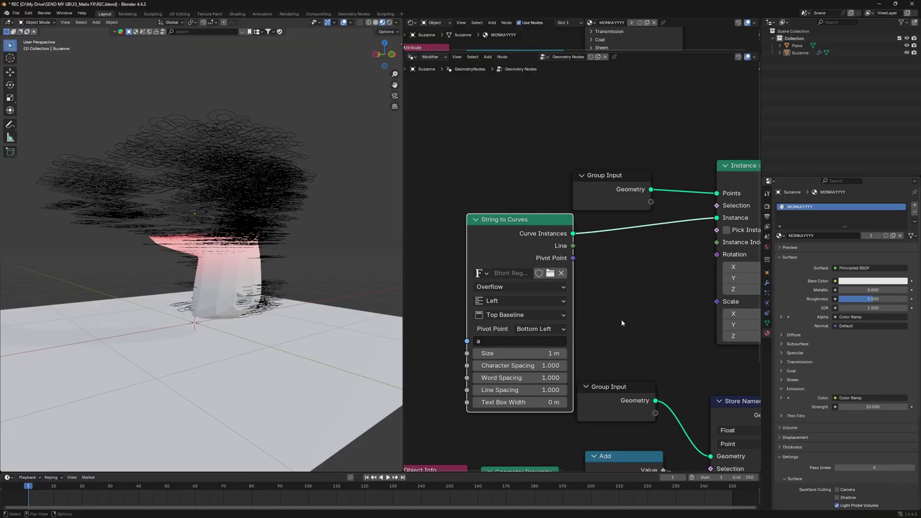
middle_click_drag(272, 242, 277, 258)
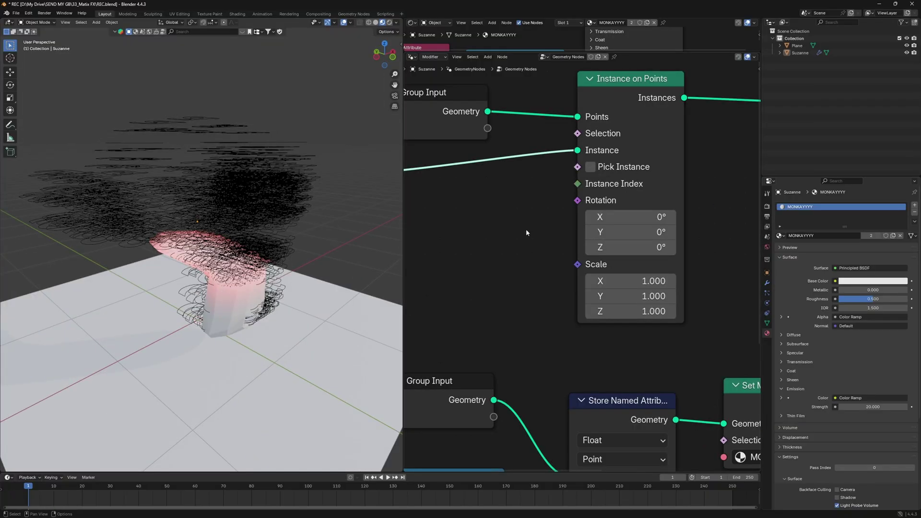
Set the X rotation of Instance on Points to 90°.
middle_click_drag(526, 228, 482, 255)
scroll(568, 257, "up", 1)
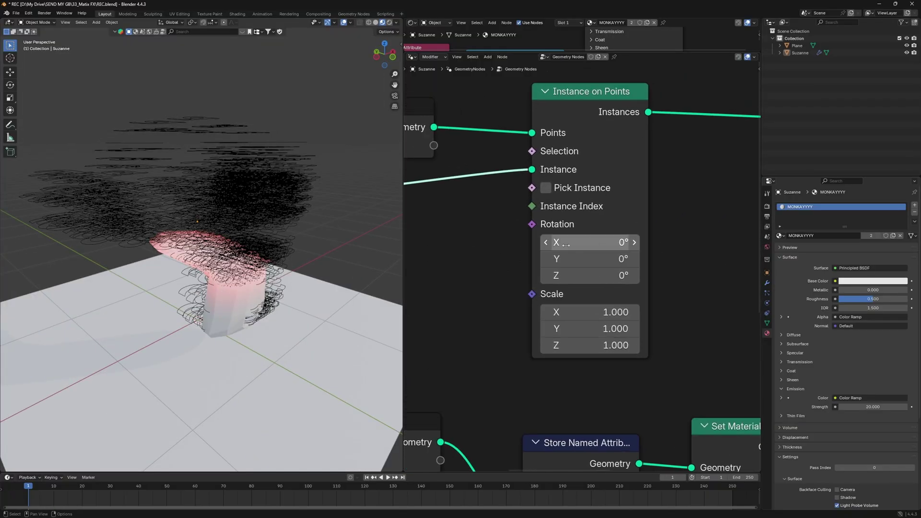
left_click(588, 243)
type("90")
key("Return")
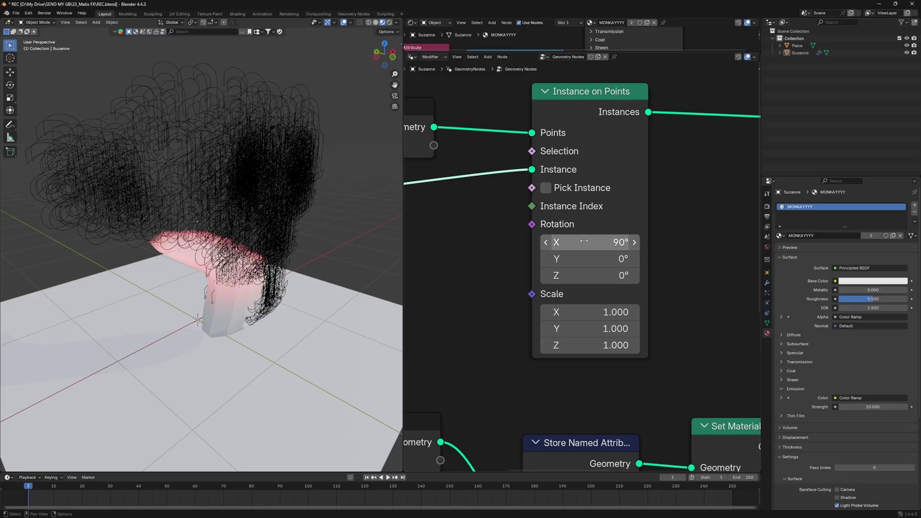
Set the X, Y and Z scale of Instance on Points to 0.06.
middle_click_drag(144, 230, 110, 249)
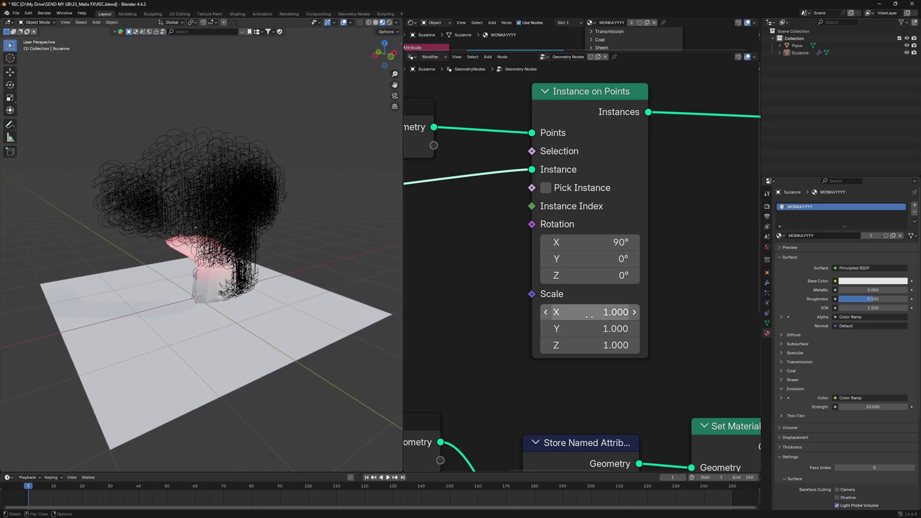
mouse_move(601, 309)
left_mouse_down()
mouse_move(601, 345)
mouse_move(600, 308)
left_mouse_up()
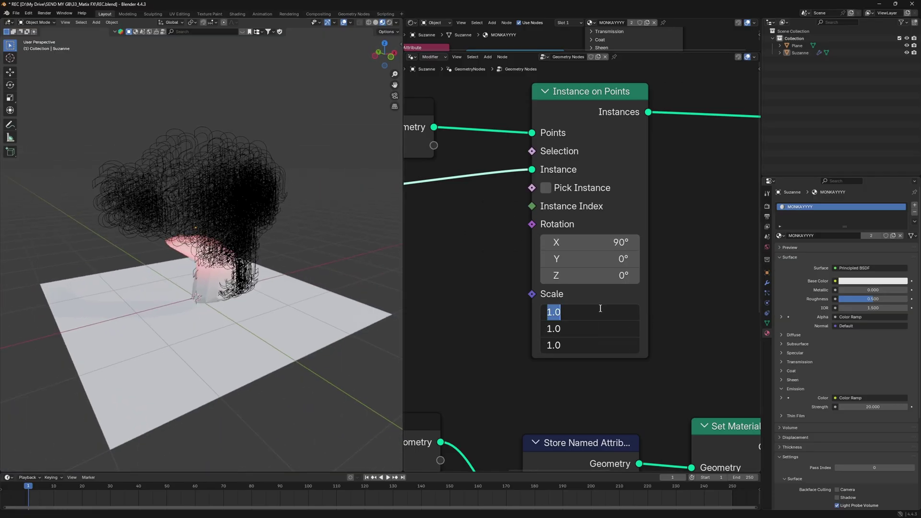
type("0.06")
key("Return")
scroll(254, 261, "up", 2)
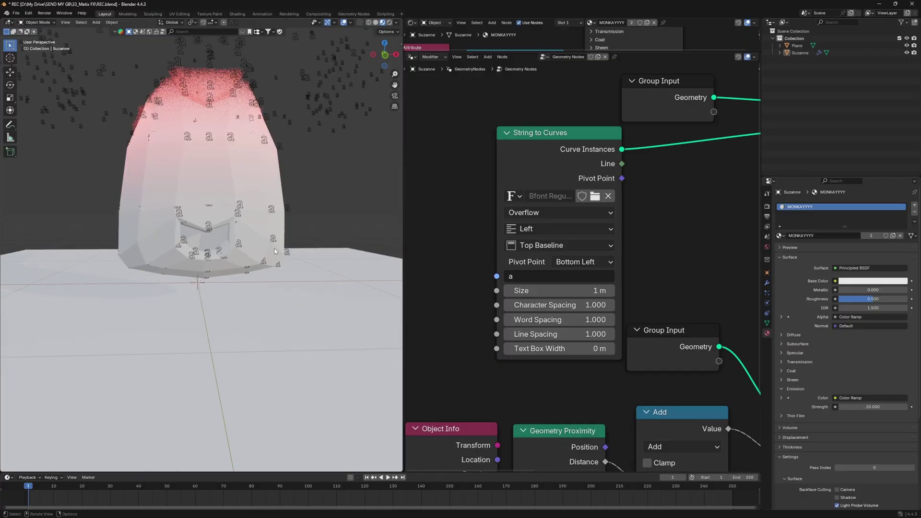
Set the String to Curves alignment to Center horizontally and Middle vertically, with its pivot point at Midpoint.
scroll(289, 238, "up", 2)
middle_click_drag(288, 237, 261, 266)
scroll(576, 259, "up", 1)
left_click(533, 223)
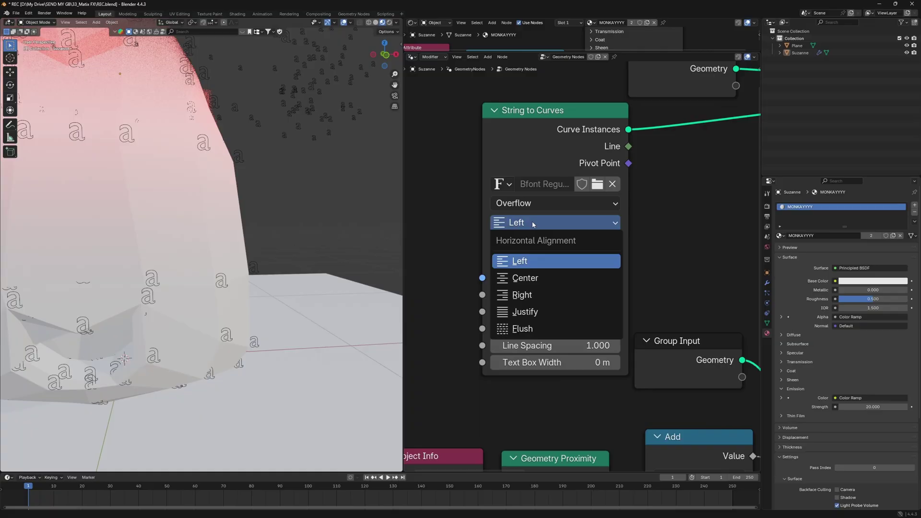
left_click(532, 278)
left_click(536, 246)
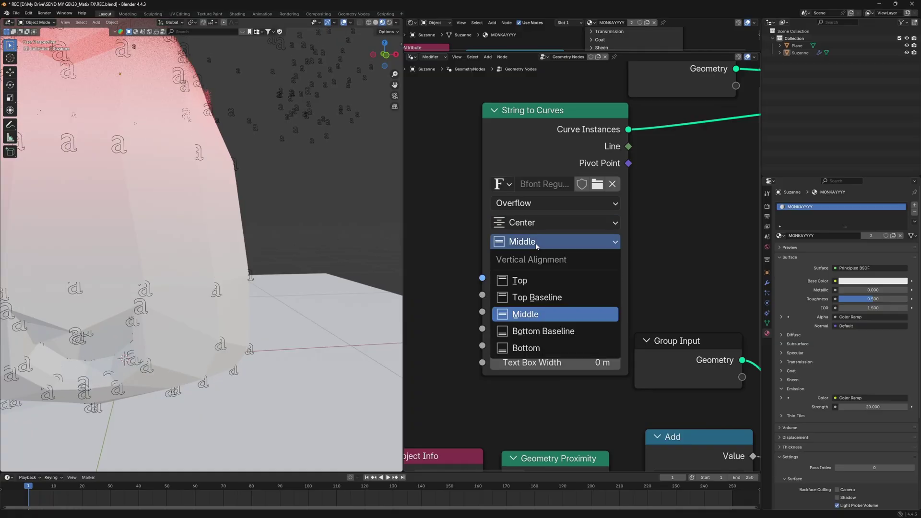
left_click(542, 314)
left_click(581, 261)
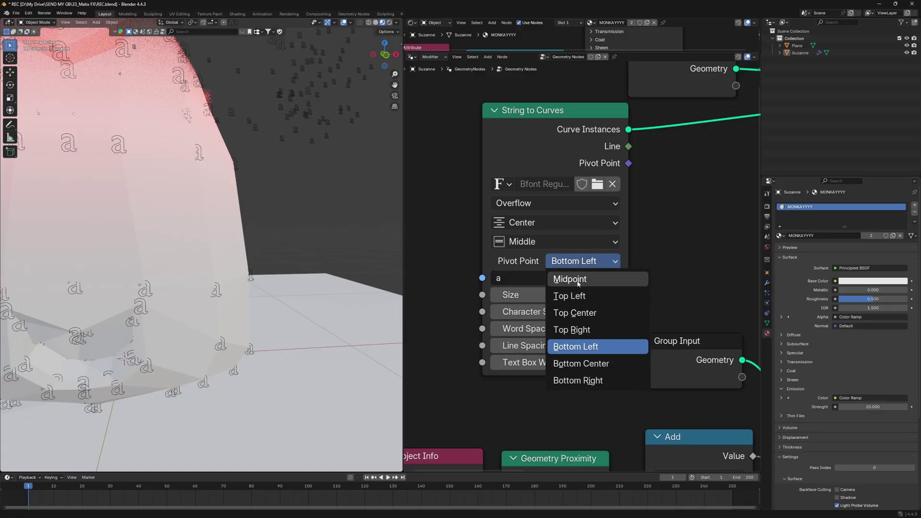
left_click(578, 283)
Insert a Fill Curve node between String to Curves and the Instance input of Instance on Points.
scroll(534, 265, "down", 4)
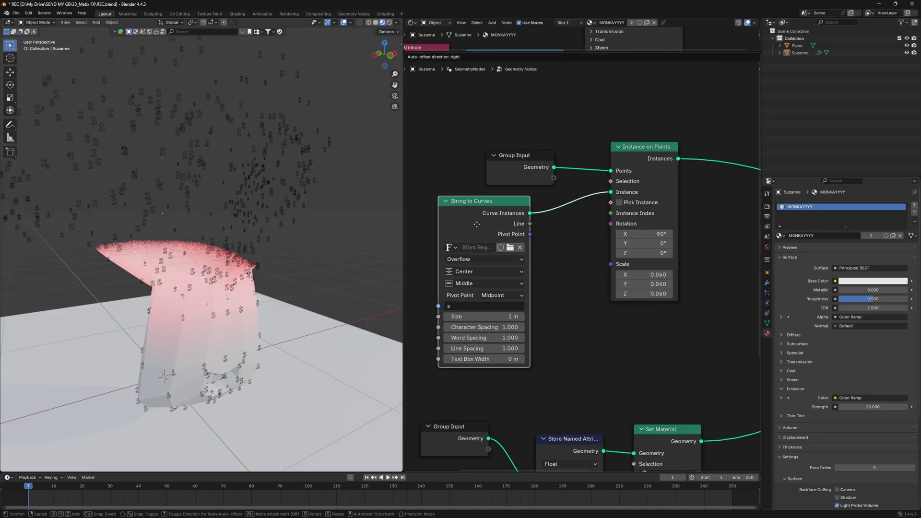
key("Escape")
key("shift+a")
type("fill")
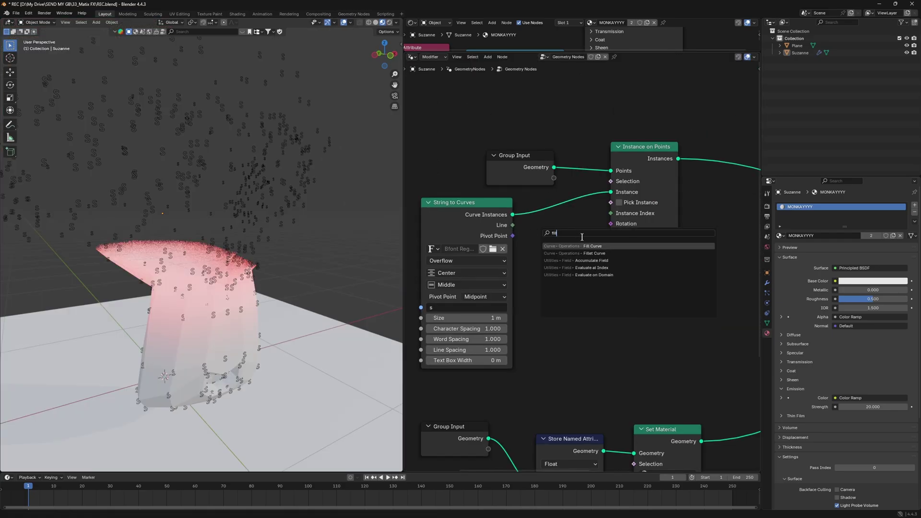
key("Return")
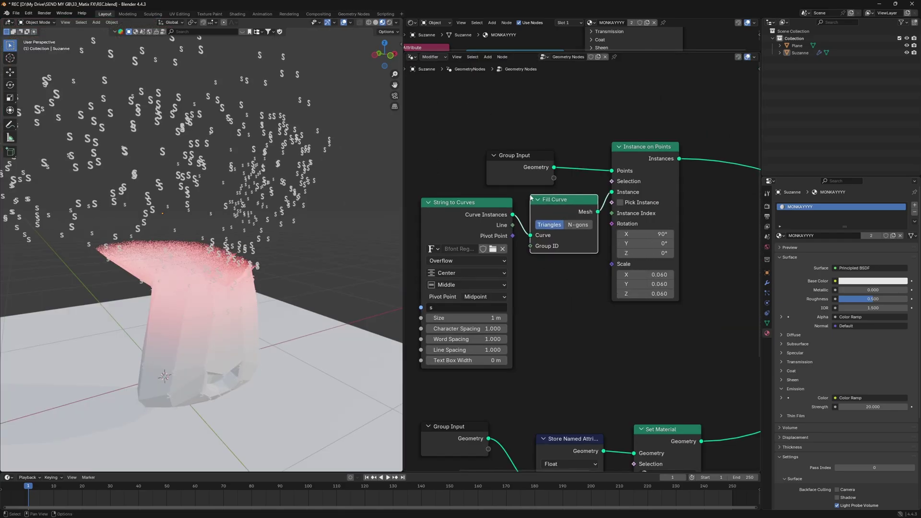
left_click(536, 255)
scroll(540, 289, "up", 2)
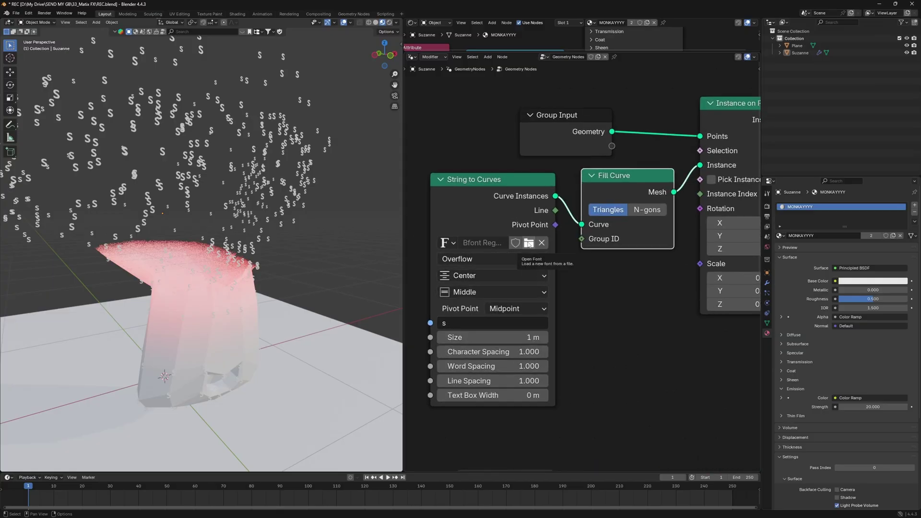
Browse the fonts for String to Curves and view the install options of the matrix code nfi file in File Explorer's Downloads folder.
left_click(528, 243)
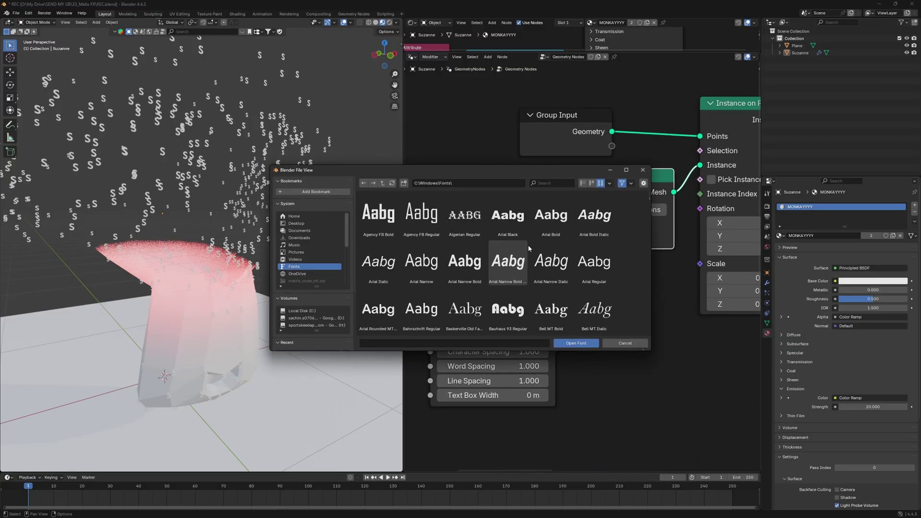
scroll(480, 264, "down", 5)
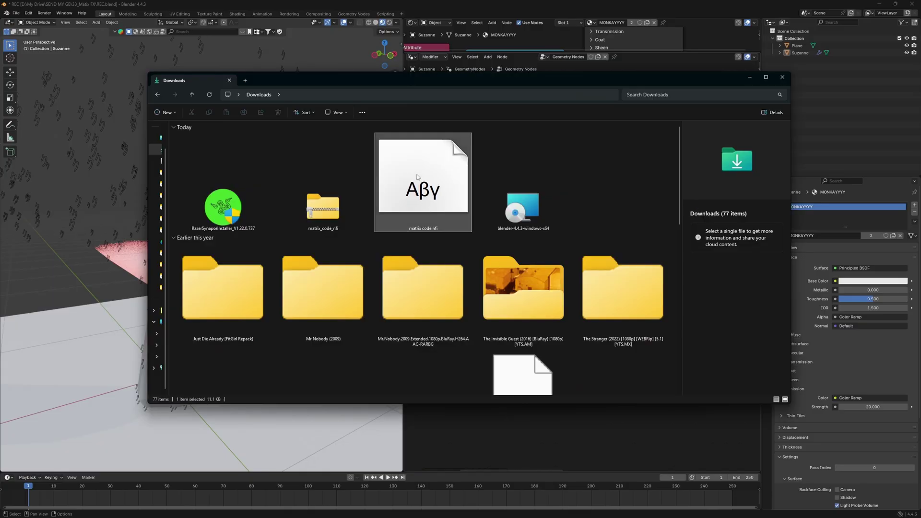
right_click(417, 177)
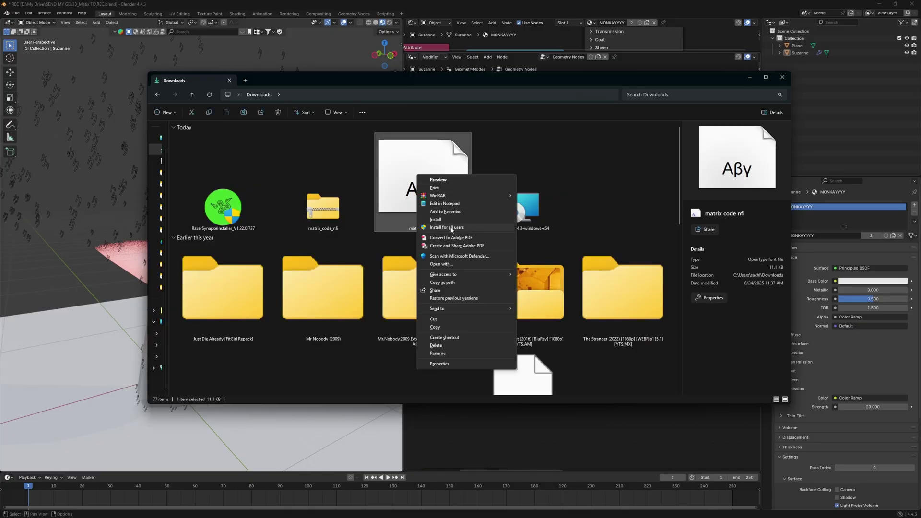
left_click(636, 178)
left_click(782, 76)
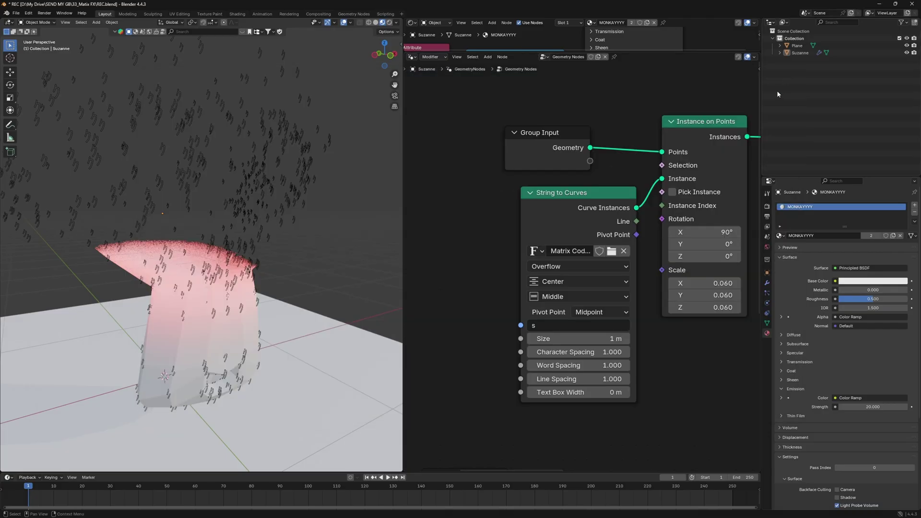
Load the Matrix Code NFI font from the Windows Fonts folder into the String to Curves node.
scroll(640, 300, "down", 3)
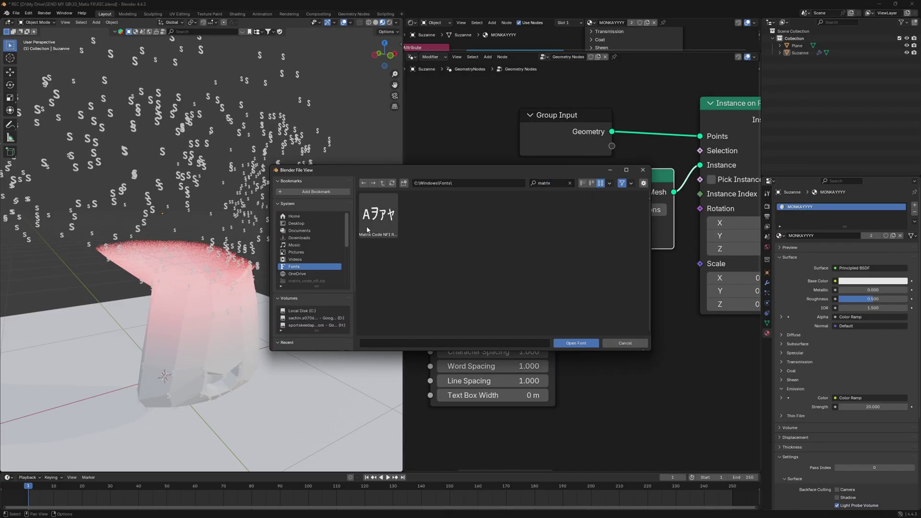
left_click(383, 221)
left_click(581, 344)
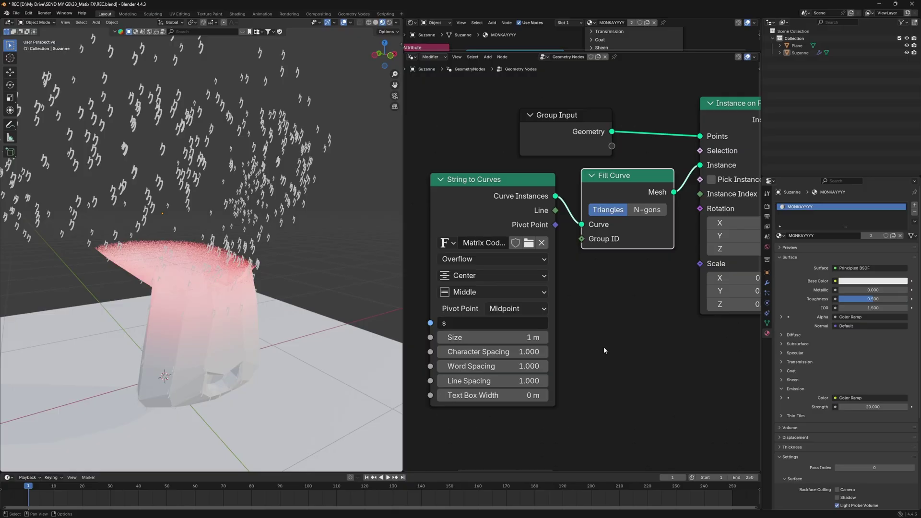
left_click(603, 346)
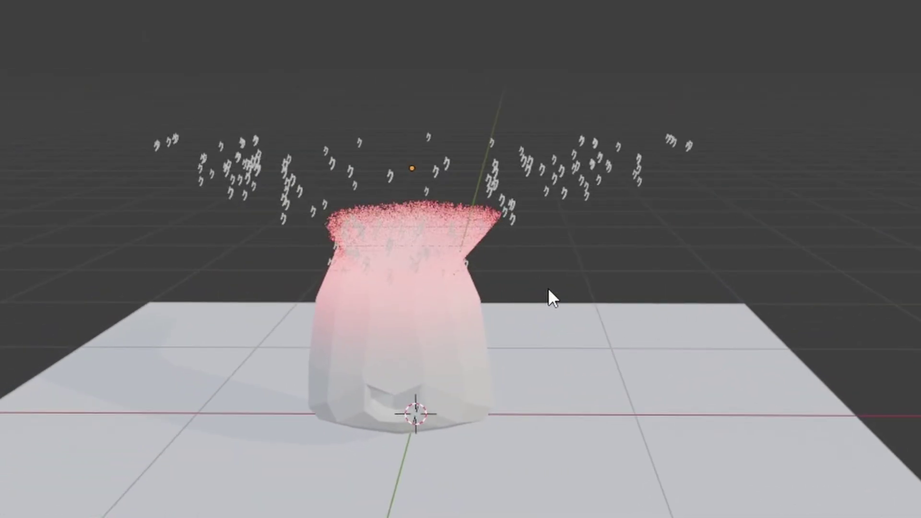
Route the Add node's Value through a Color Ramp and into the Selection input of Instance on Points.
scroll(480, 293, "up", 3)
middle_click_drag(479, 293, 583, 286)
scroll(584, 287, "down", 2)
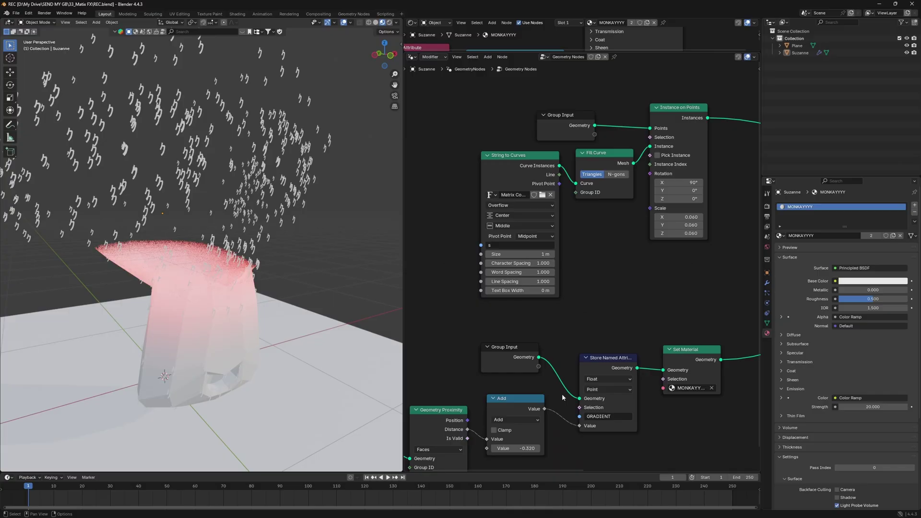
middle_click_drag(565, 394, 557, 278)
scroll(544, 315, "up", 4)
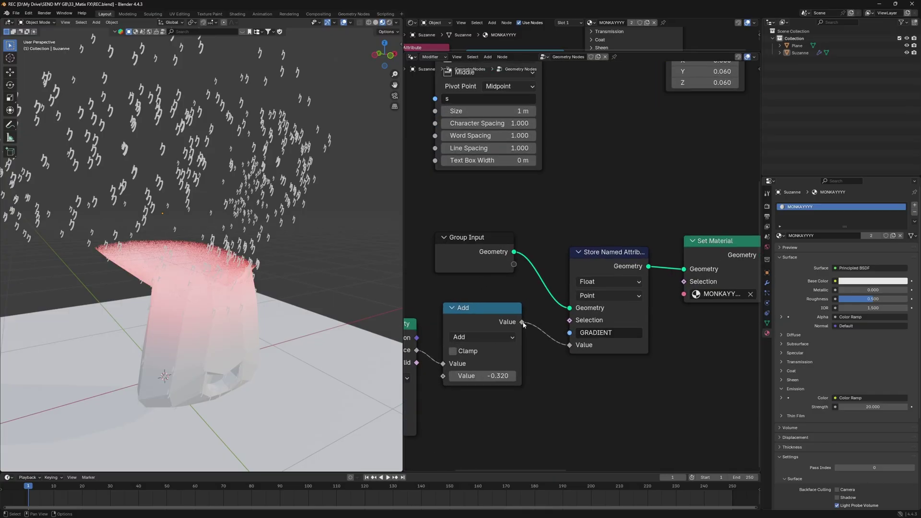
left_click_drag(516, 453, 489, 188)
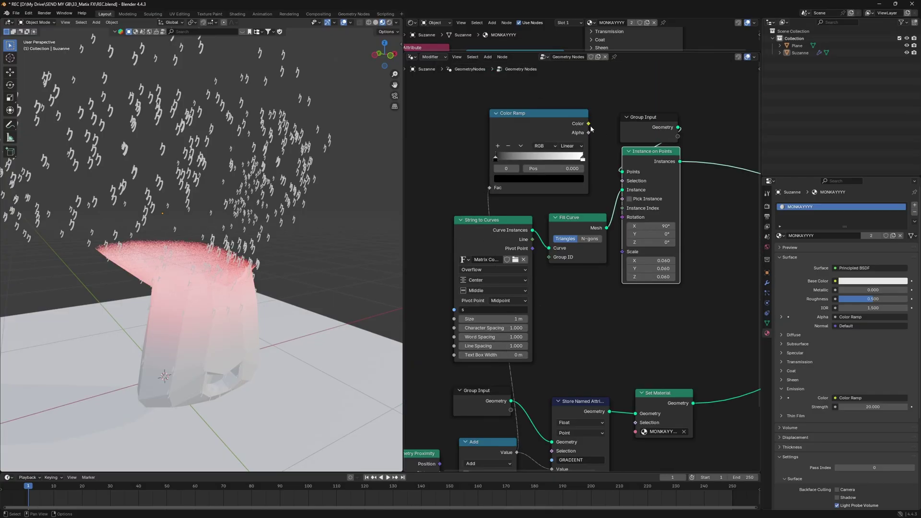
left_click_drag(591, 129, 617, 182)
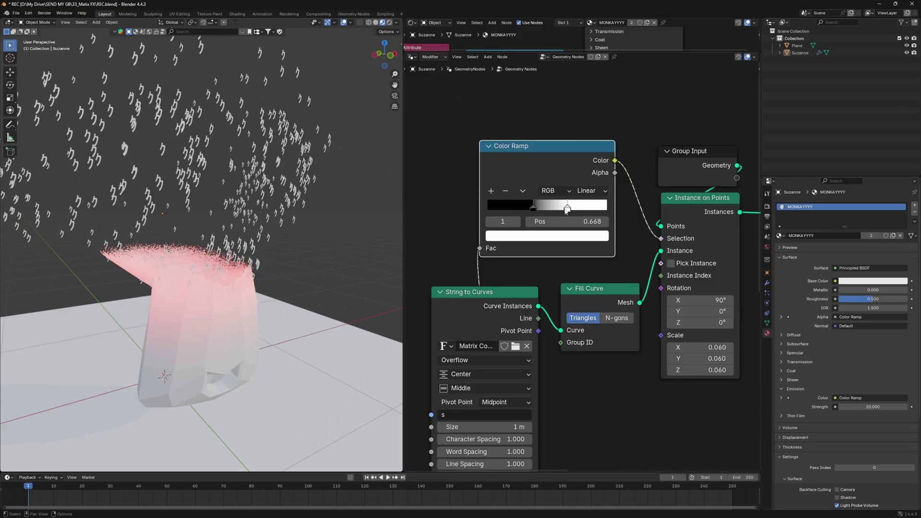
Add a third Color Ramp stop and arrange a narrow white band between black stops, with the first black stop at 0.436.
left_click(491, 191)
mouse_move(550, 209)
left_mouse_down()
mouse_move(601, 209)
mouse_move(541, 207)
left_mouse_up()
left_click(573, 234)
scroll(573, 232, "down", 10)
middle_click_drag(589, 305, 596, 263)
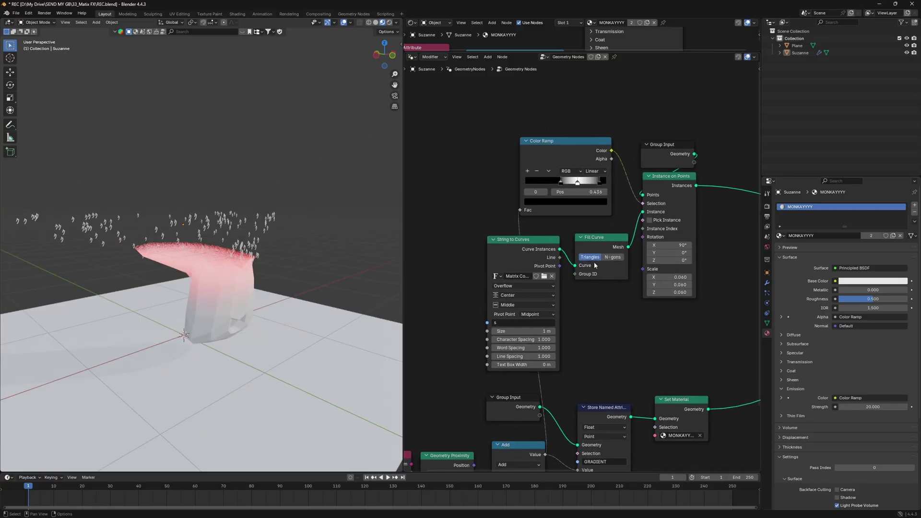
Combine the String to Curves and Fill Curve nodes into one node group.
scroll(596, 263, "up", 3)
left_click_drag(620, 320, 551, 256)
key("g")
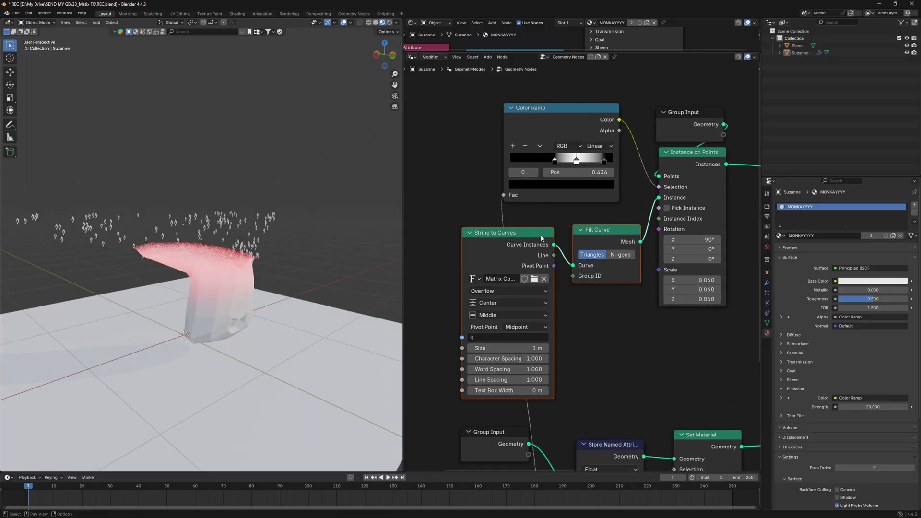
left_click(587, 260)
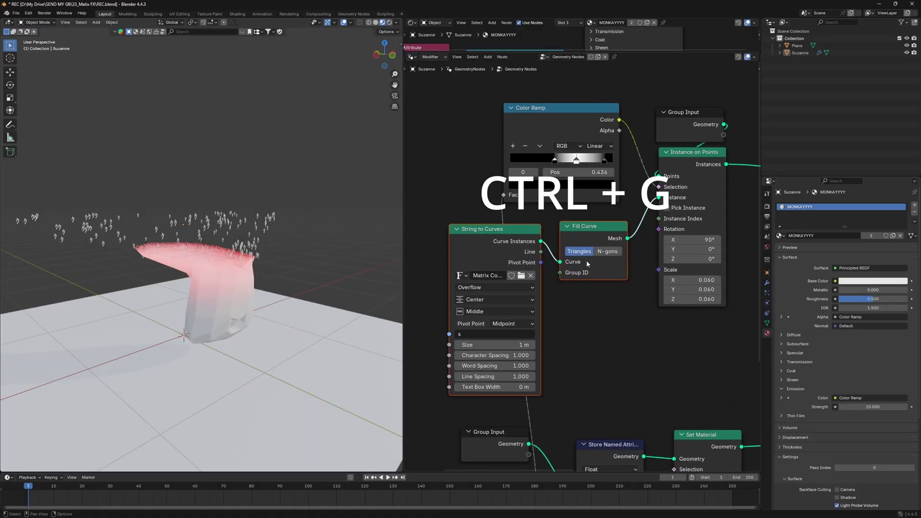
key("ctrl+g")
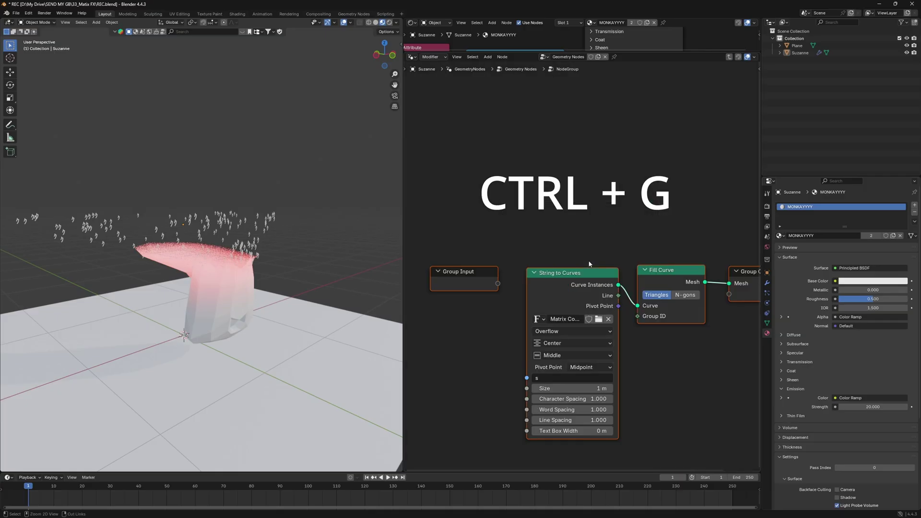
Expose the String to Curves text as a String input on the Group Input, and return to the parent node tree.
left_click(579, 245)
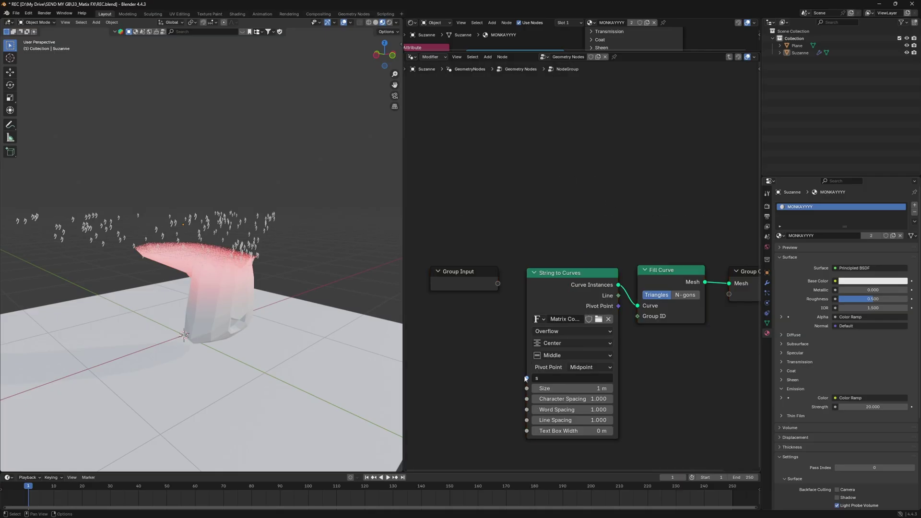
left_click_drag(526, 378, 521, 357)
left_click_drag(498, 284, 499, 284)
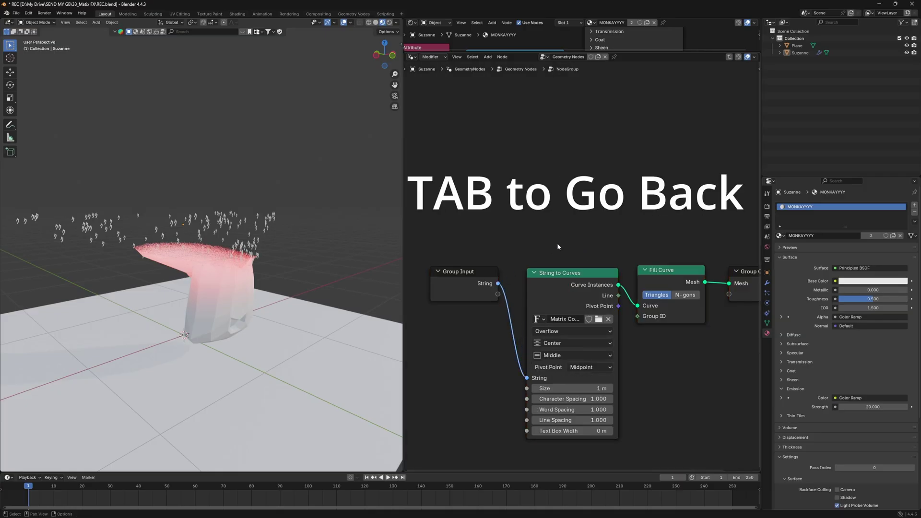
key("Tab")
Duplicate the node group until there are six copies arranged in two columns beneath the Color Ramp.
key("g")
left_click(598, 230)
key("shift+d")
left_click(597, 285)
key("shift+d")
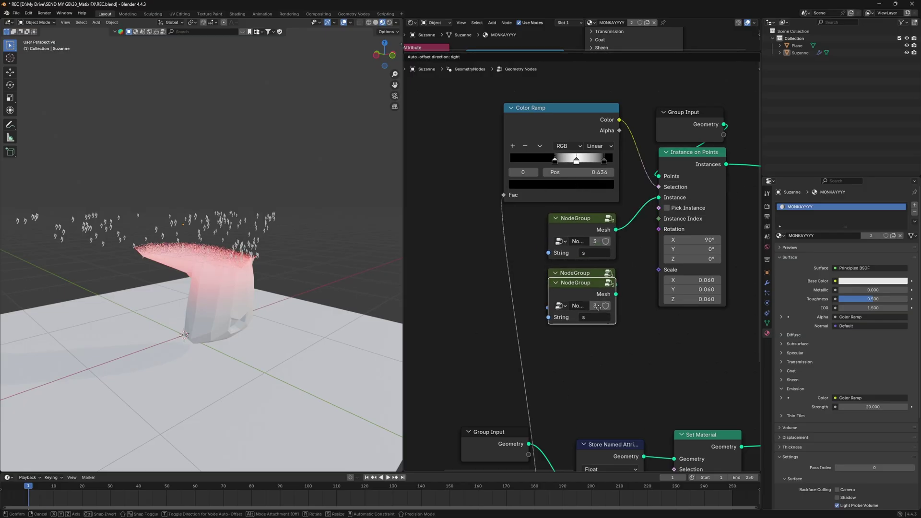
left_click(596, 338)
key("shift+d")
left_click(513, 230)
key("shift+d")
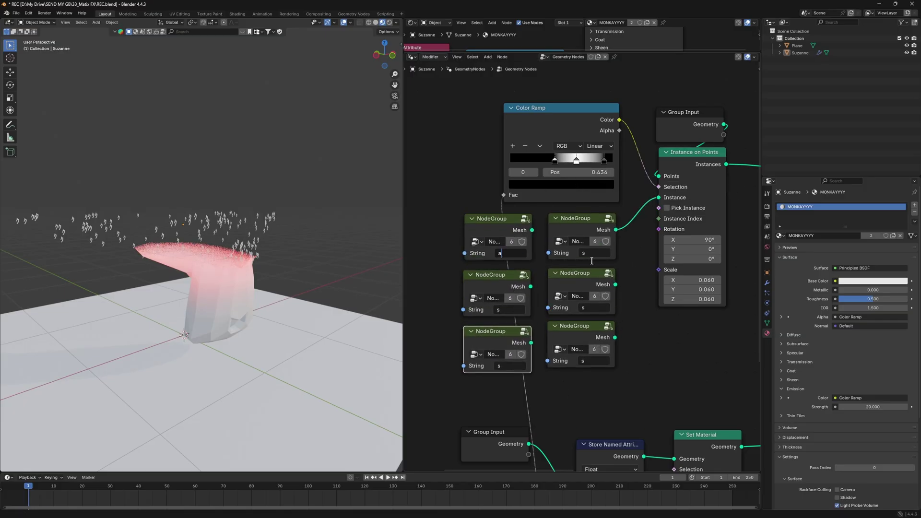
Give the node group copies different String letters, including a, b, c, d and e.
double_click(507, 309)
type("c")
double_click(593, 308)
type("df")
key("Return")
Duplicate two more node groups beside the others and set the String of one to 1.
middle_click_drag(517, 287, 460, 285)
left_click(596, 228)
key("shift+d")
left_click(511, 227)
key("shift+d")
left_click(514, 295)
double_click(509, 318)
type("1")
Insert a Join Geometry node before the Instance input and connect the Mesh outputs of all eight node groups to it.
left_click(566, 220)
left_click_drag(520, 279, 545, 229)
left_click_drag(521, 331, 548, 232)
middle_click_drag(509, 245, 640, 229)
left_click_drag(570, 209, 672, 215)
left_click_drag(568, 266, 673, 220)
left_click_drag(569, 322, 674, 221)
left_click_drag(484, 209, 673, 218)
left_click_drag(486, 276, 675, 222)
middle_click_drag(708, 247, 535, 261)
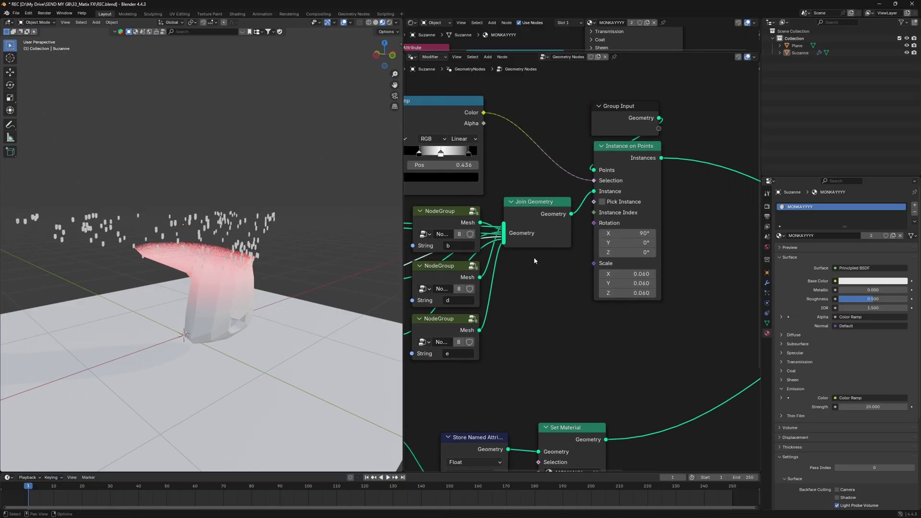
Enable Pick Instance on Instance on Points and inspect the varied characters around the dissolving edge.
scroll(283, 190, "up", 5)
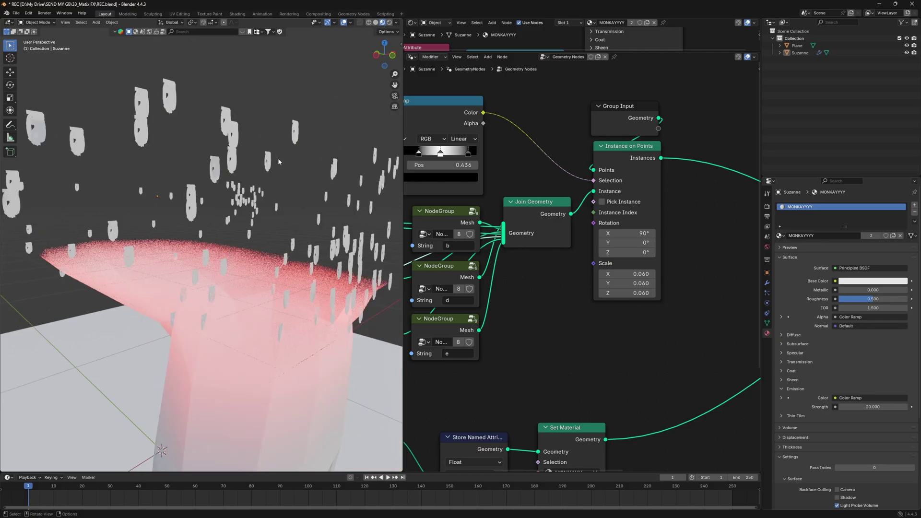
scroll(650, 206, "up", 3)
left_click(617, 165)
scroll(186, 226, "down", 6)
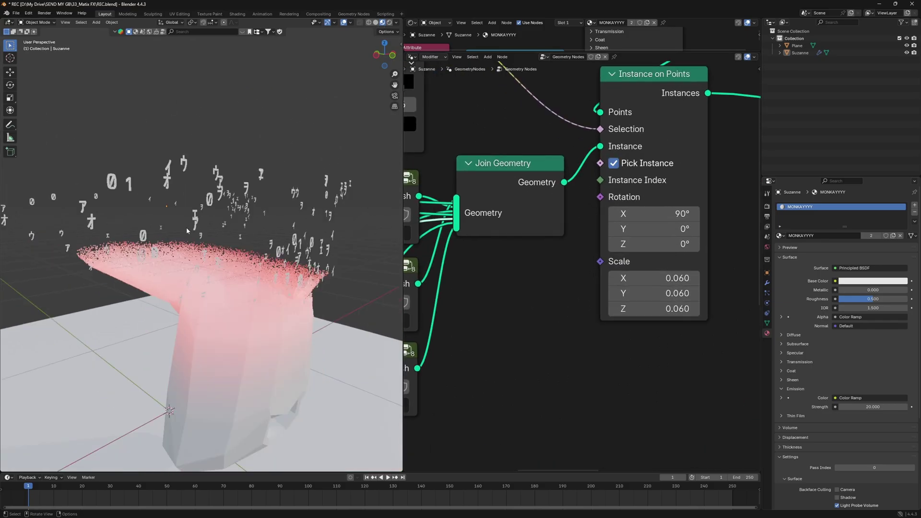
middle_click_drag(188, 227, 254, 229)
scroll(232, 233, "up", 2)
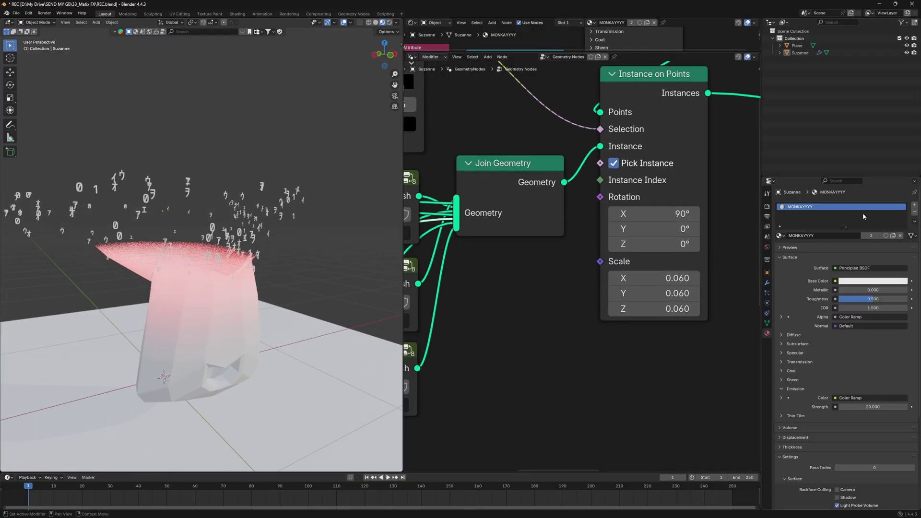
Add a Subdivision Surface modifier to Suzanne and move it above the GeometryNodes modifier.
left_click(766, 284)
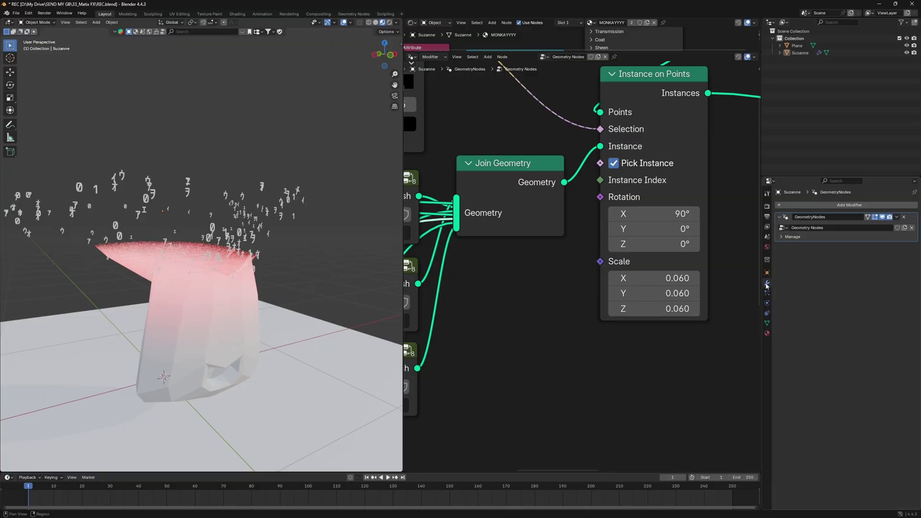
left_click(848, 206)
left_click(828, 196)
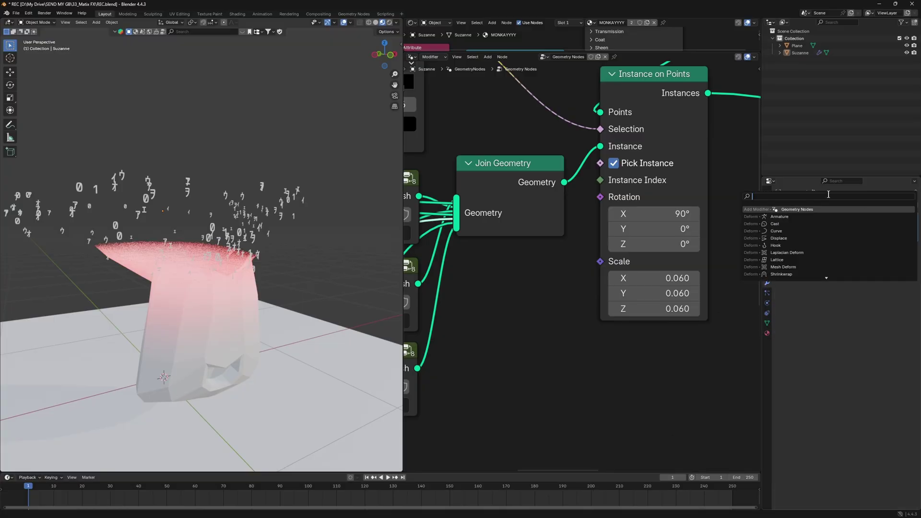
type("subd")
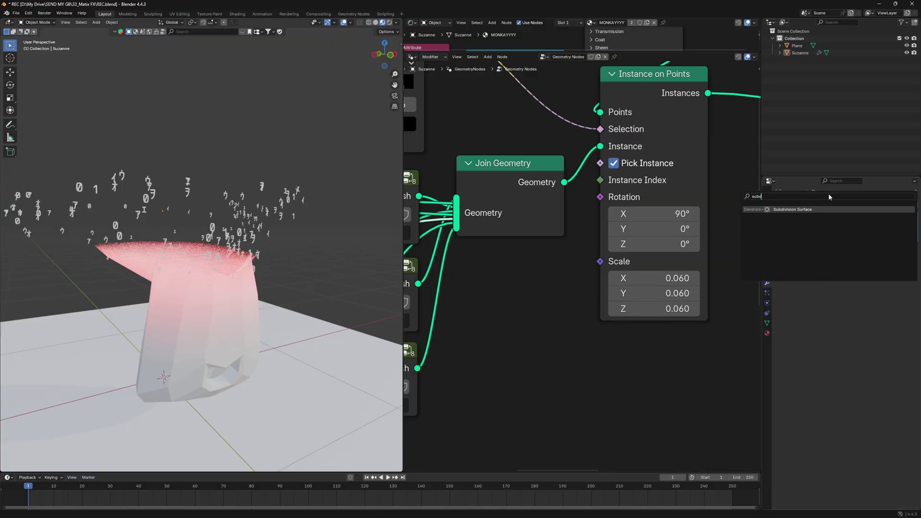
left_click(801, 210)
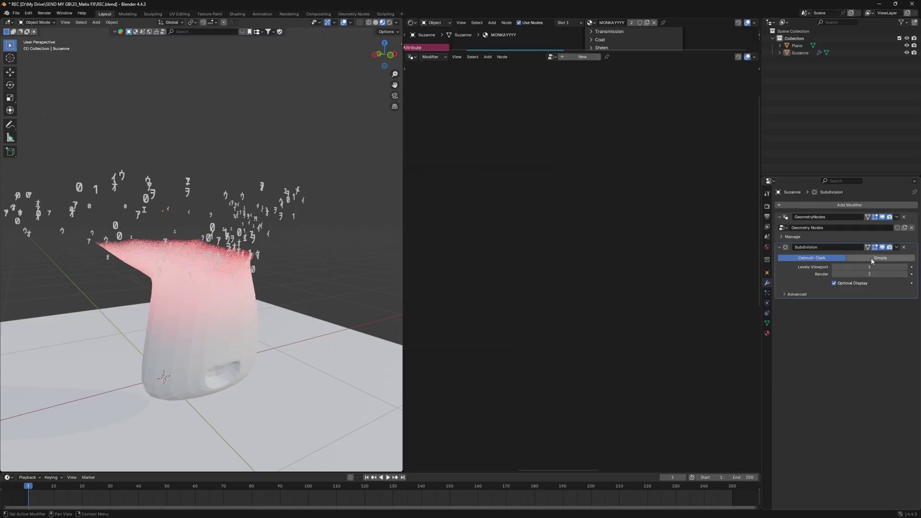
left_click_drag(912, 255, 913, 214)
Adjust the value of the Add node after Geometry Proximity to shift the dissolve edge on the monkey.
middle_click_drag(240, 239, 211, 244)
left_click(264, 229)
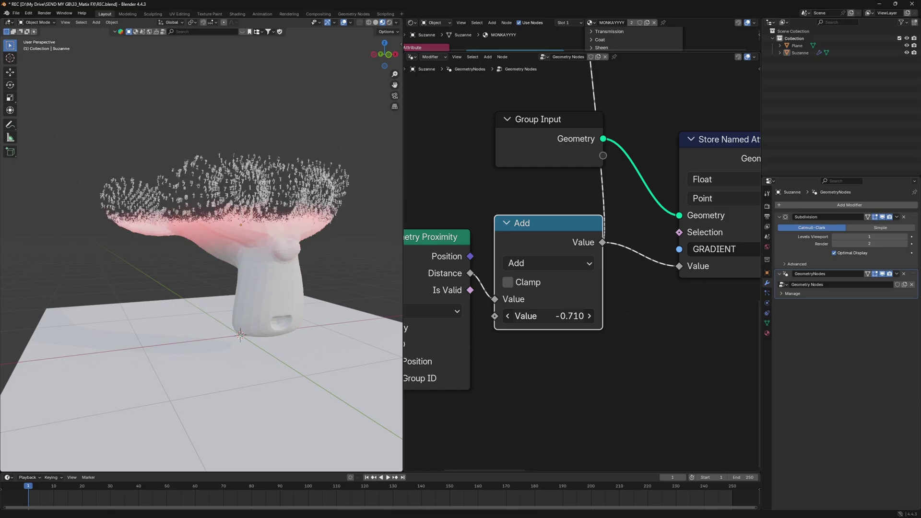
left_click_drag(552, 316, 619, 316)
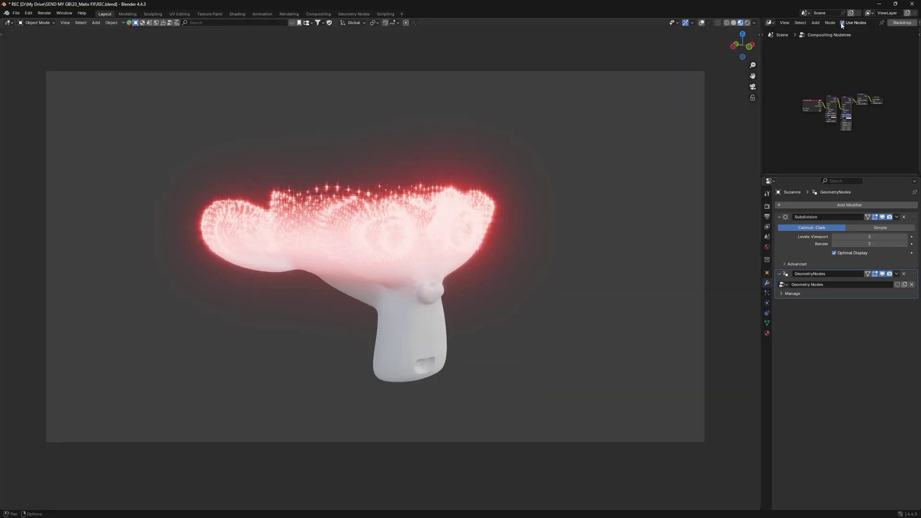
Switch the compositing nodes off and on repeatedly to compare the render with and without the red glow.
left_click(842, 23)
left_click(842, 24)
left_click(841, 23)
left_click(841, 23)
left_click(841, 23)
left_click(842, 23)
left_click(841, 23)
left_click(842, 23)
left_click(841, 23)
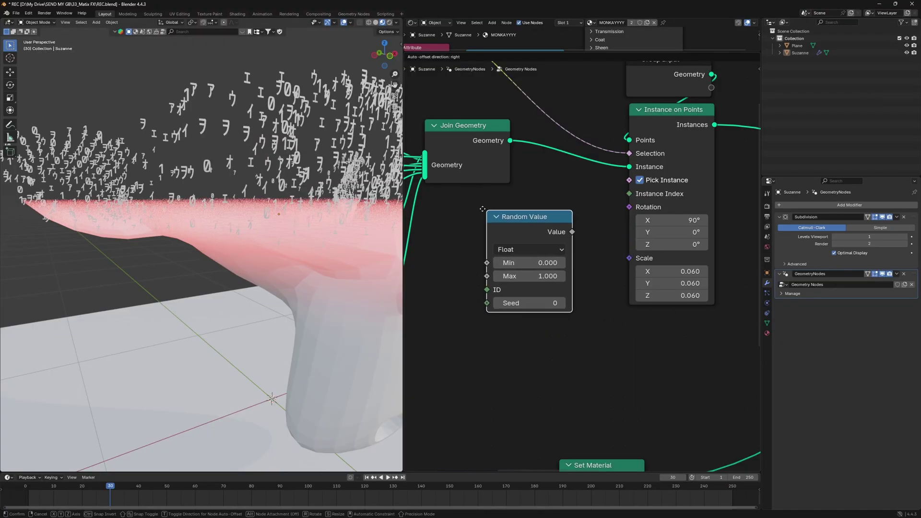
Place an Integer Random Value node with Max 1000 and connect it to Instance Index on Instance on Points.
left_click_drag(483, 209, 473, 212)
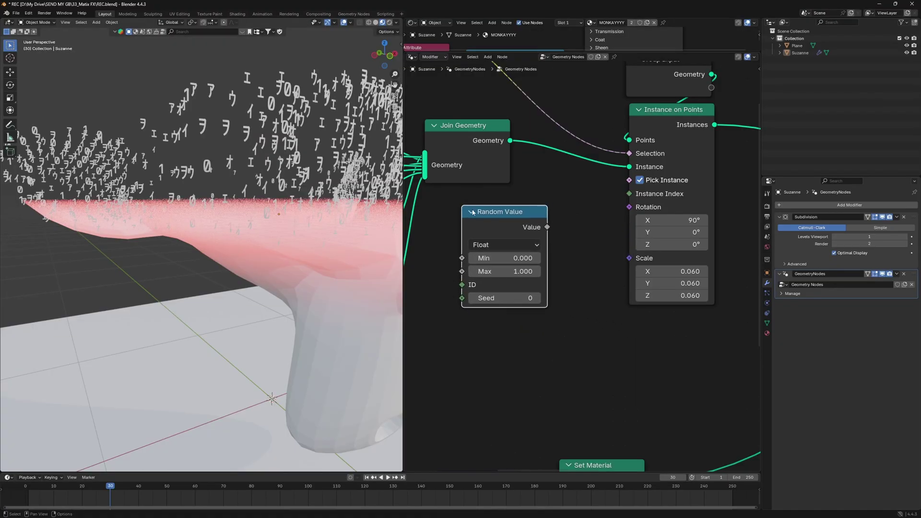
left_click(504, 244)
left_click(499, 275)
left_click(503, 271)
type("1000")
key("Return")
left_click_drag(547, 227, 629, 197)
key("ctrl+z")
key("ctrl+z")
left_click(506, 275)
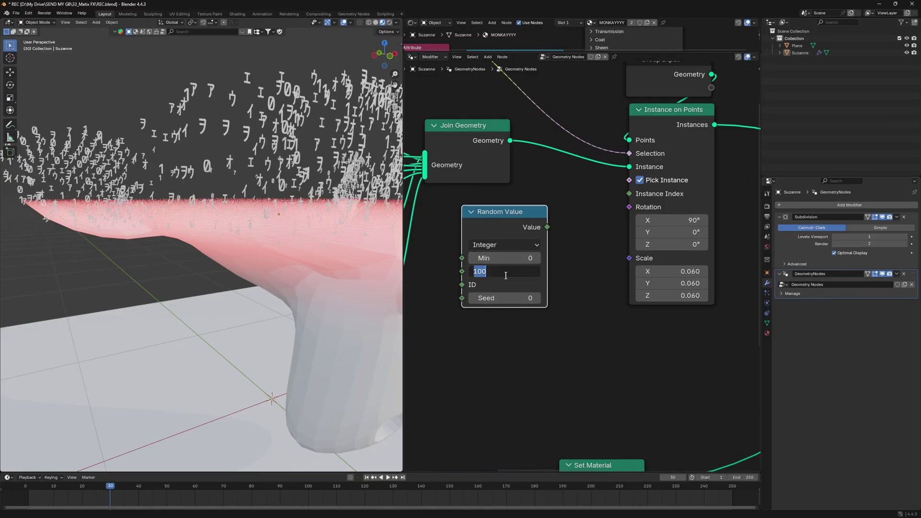
type("1000")
key("Return")
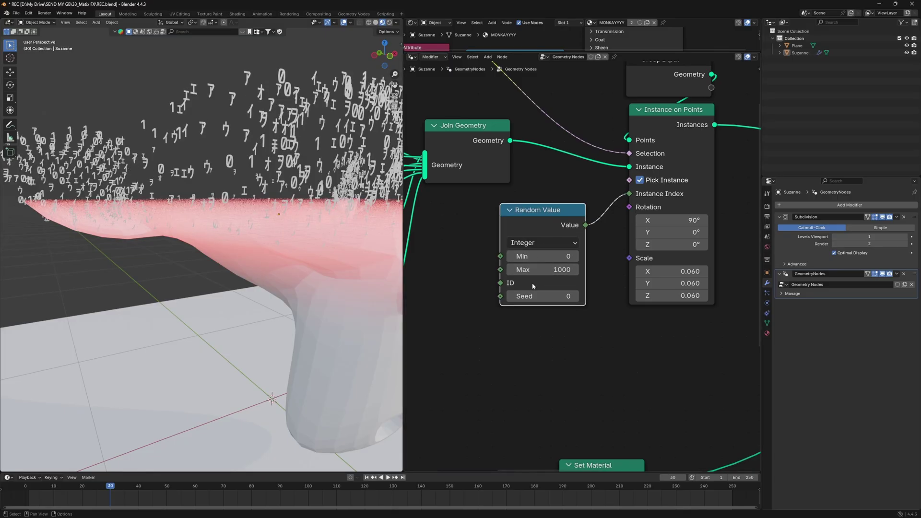
Add a Scene Time node, connect its Frame output to the Random Value's Seed, and play the animation.
middle_click_drag(531, 283, 548, 253)
key("shift+a")
type("scene")
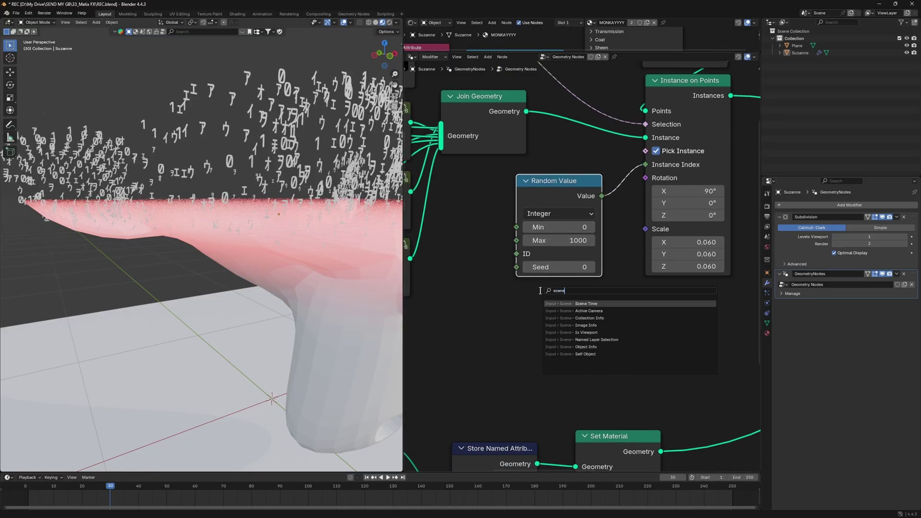
key("Return")
left_click(459, 331)
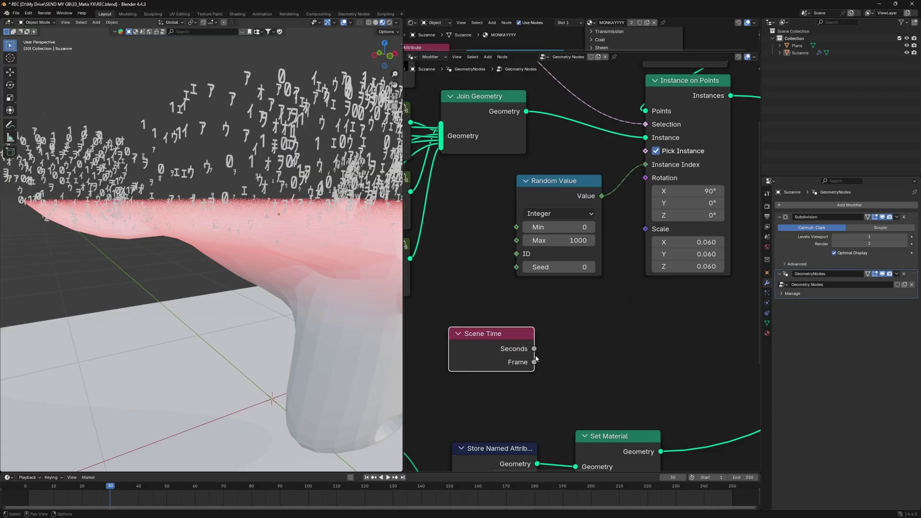
left_click_drag(518, 270, 516, 267)
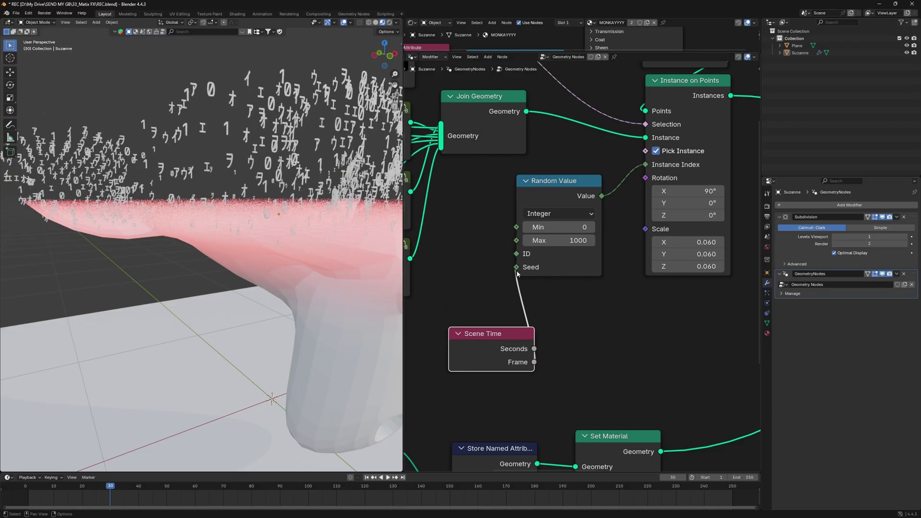
key("space")
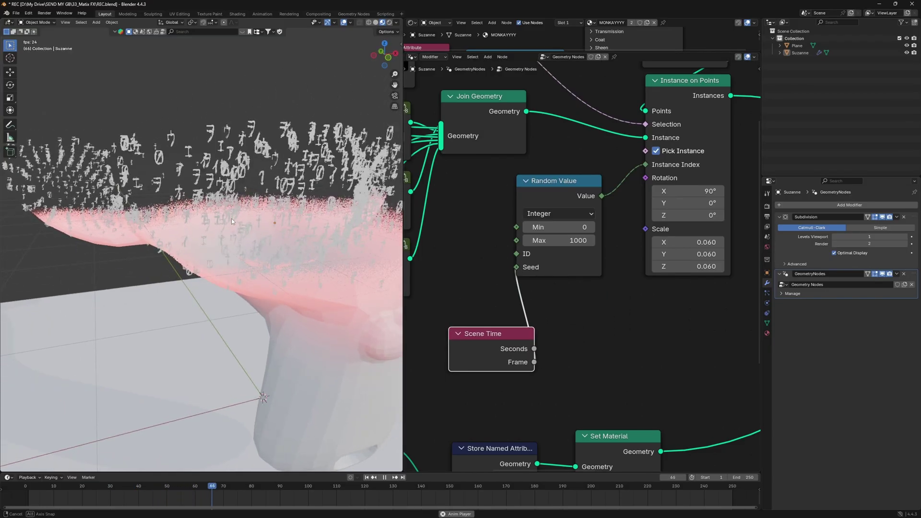
key("space")
Insert a Math node between Scene Time's Frame output and the Random Value's Seed.
left_click(574, 311)
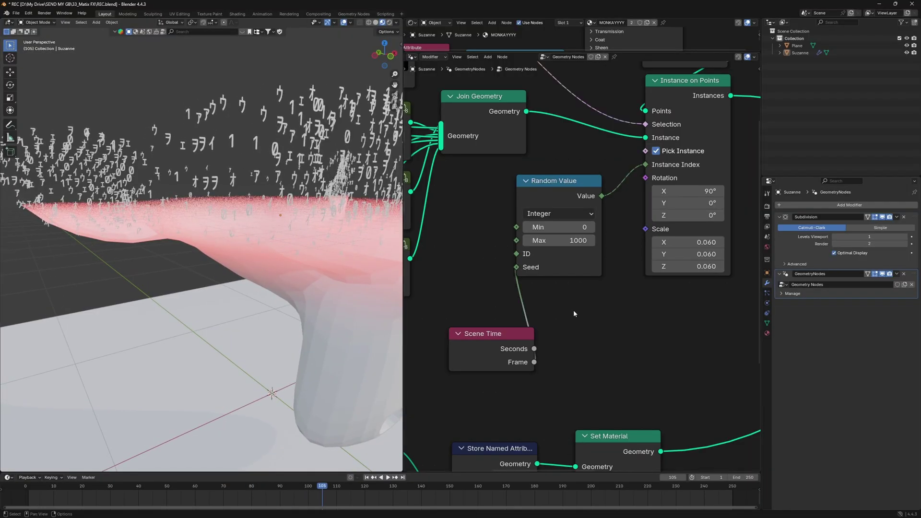
key("shift+a")
type("math")
key("Return")
left_click(556, 299)
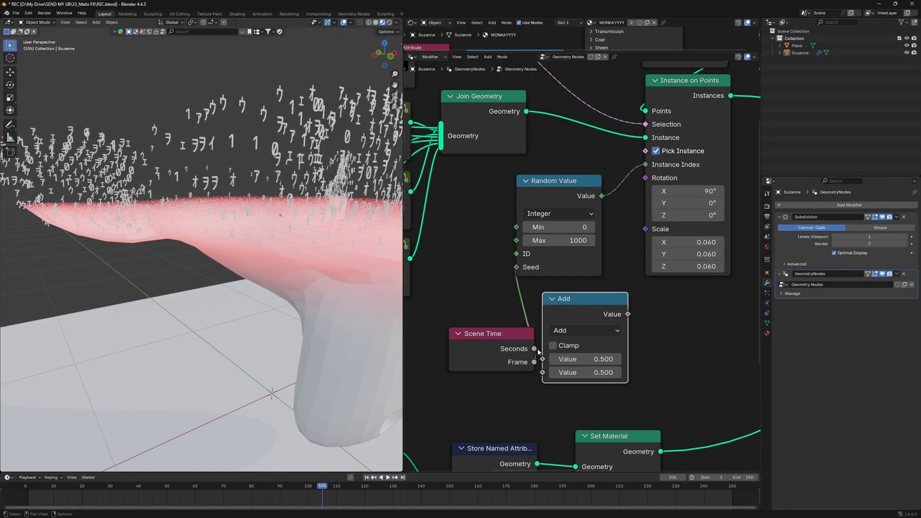
left_click_drag(534, 362, 543, 359)
left_click_drag(628, 315, 530, 285)
left_click_drag(531, 285, 516, 267)
Set the Math node to Divide by 10 and play the animation to check the slower character changes.
left_click(560, 320)
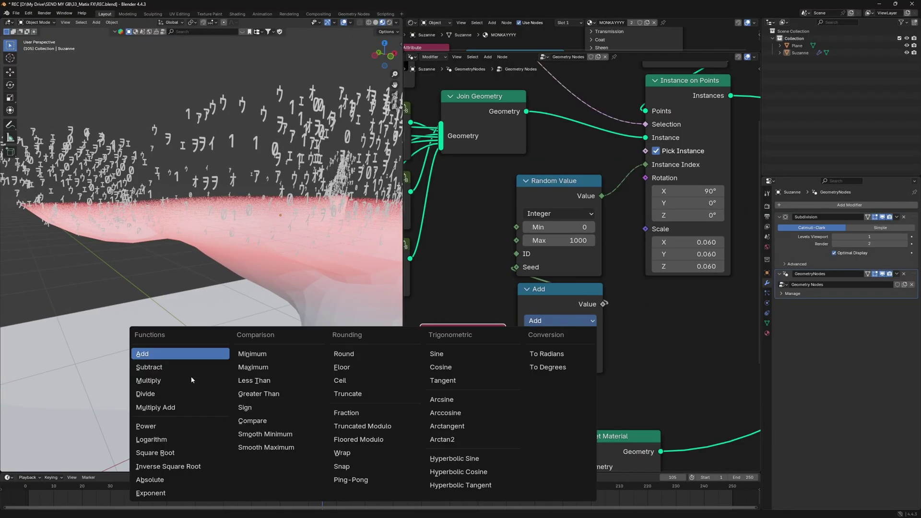
left_click(153, 395)
left_click(565, 361)
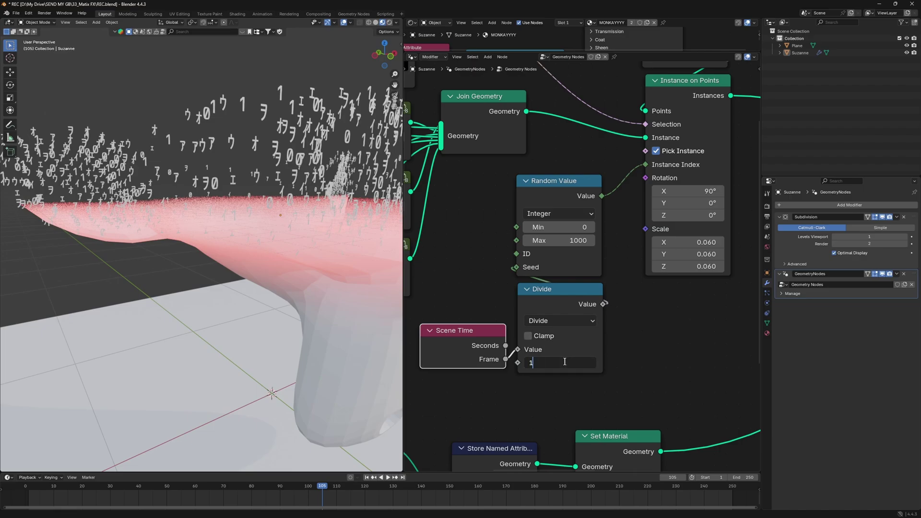
type("10")
key("Return")
key("space")
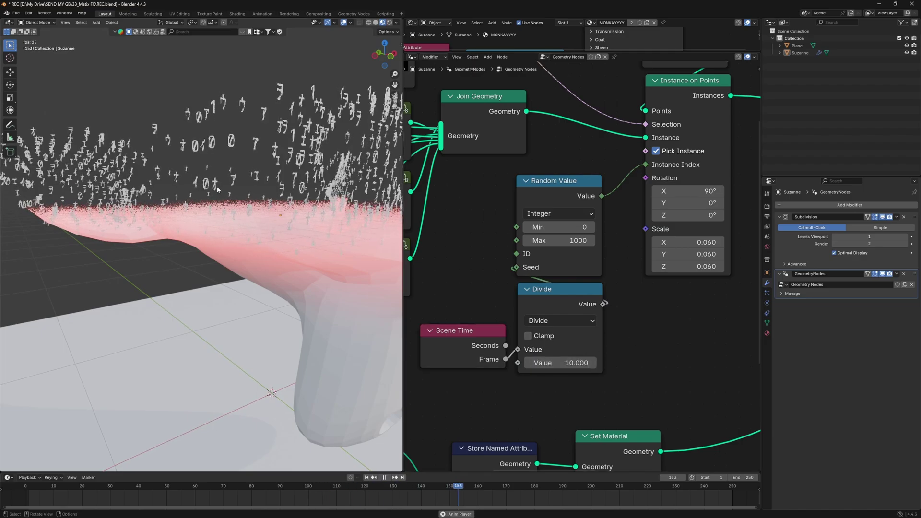
key("space")
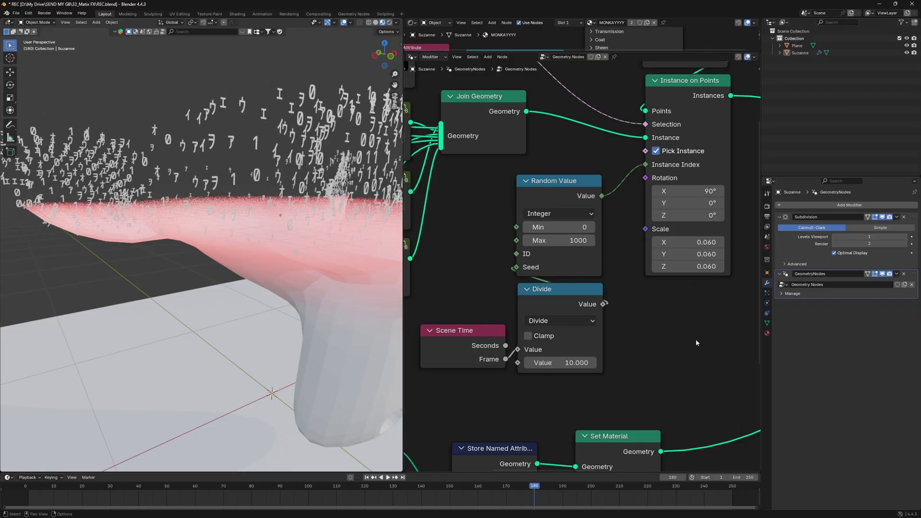
Add a Float Random Value node below the Divide node with Min 8 and Max 10.
scroll(695, 342, "down", 2)
left_click_drag(502, 313, 582, 195)
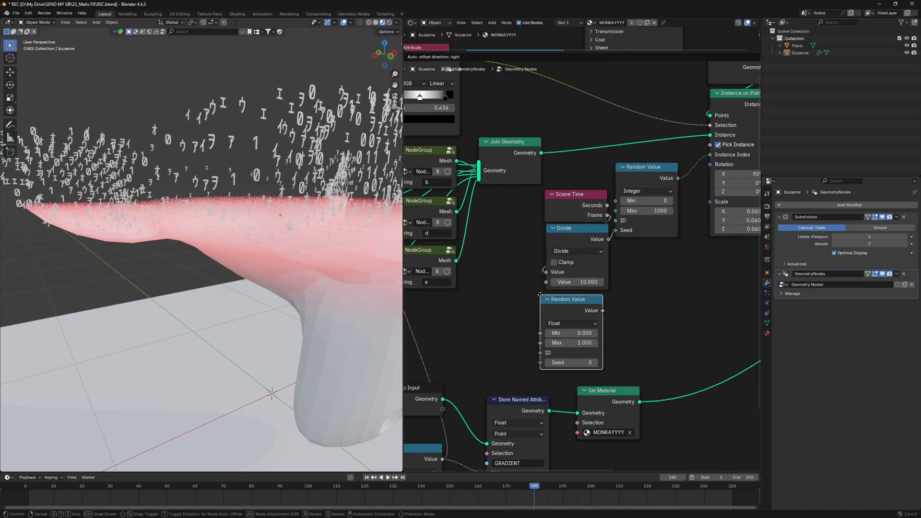
left_click(547, 298)
left_click(582, 344)
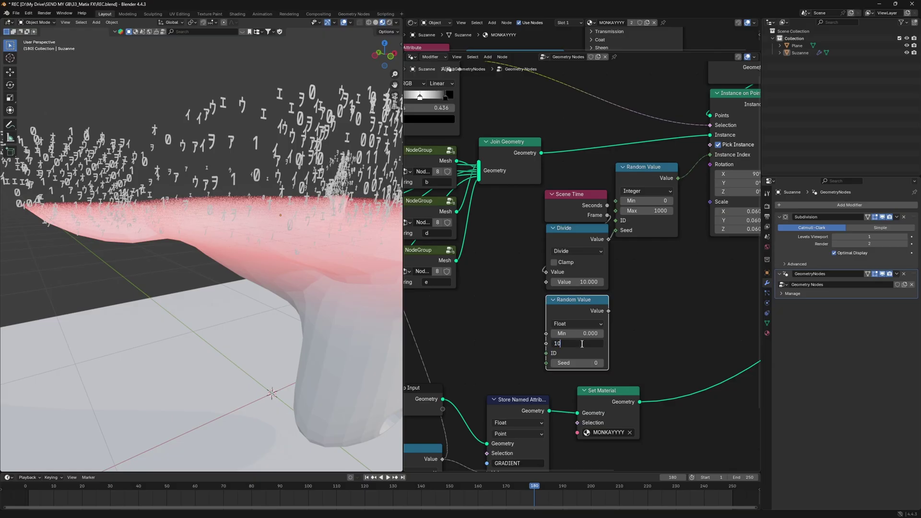
key("Return")
type("8")
key("Return")
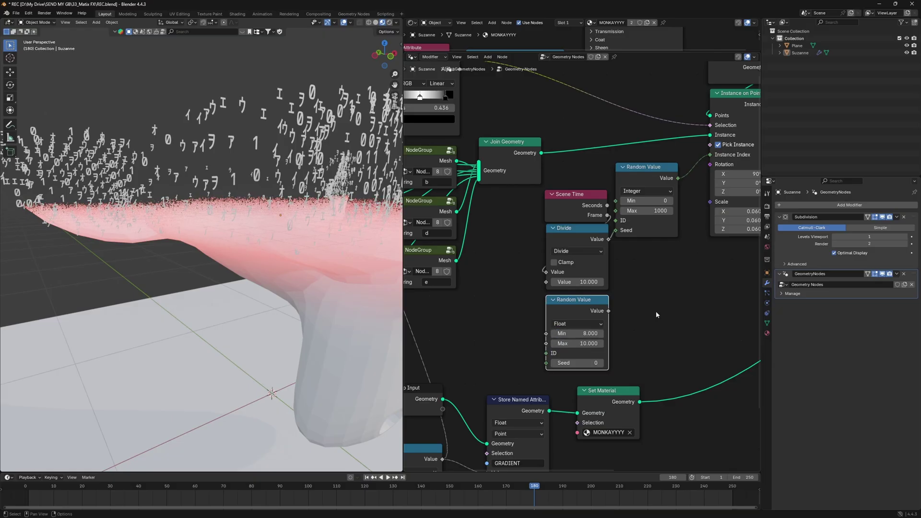
Connect the Float Random Value to the Divide node's second Value, save the file, and play the animation.
scroll(629, 320, "up", 2)
left_click_drag(621, 332, 528, 290)
left_click(650, 323)
key("ctrl+s")
scroll(253, 96, "up", 1)
key("space")
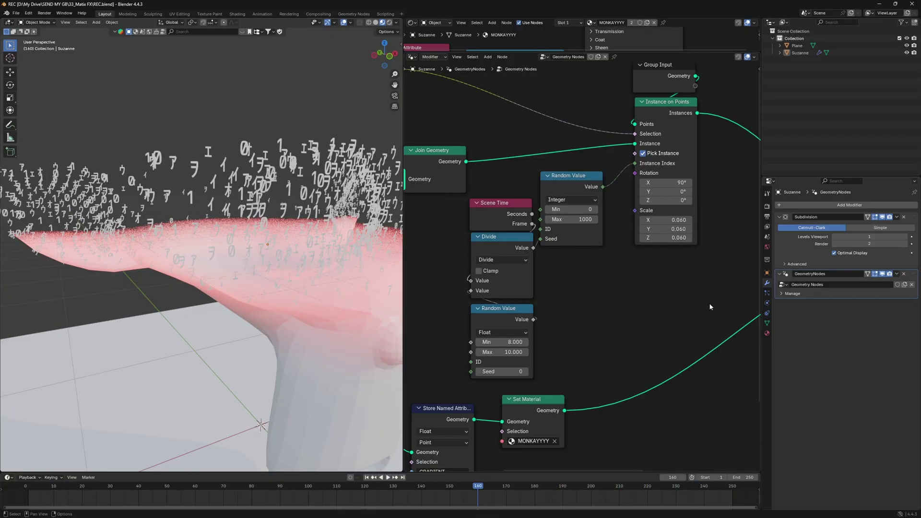
Duplicate the Float Random Value node and place the copy below Instance on Points.
scroll(626, 289, "up", 2)
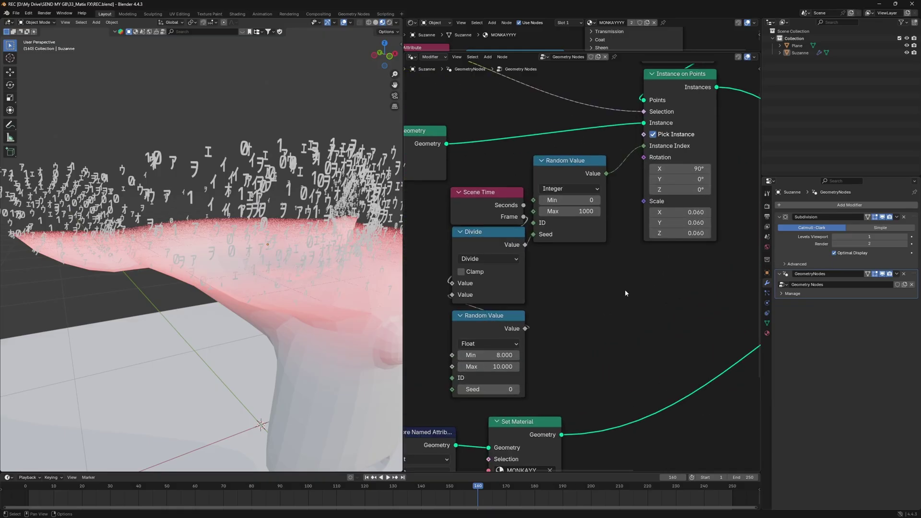
scroll(625, 290, "down", 2)
middle_click_drag(624, 289, 582, 267)
scroll(566, 289, "up", 4)
left_click(449, 310)
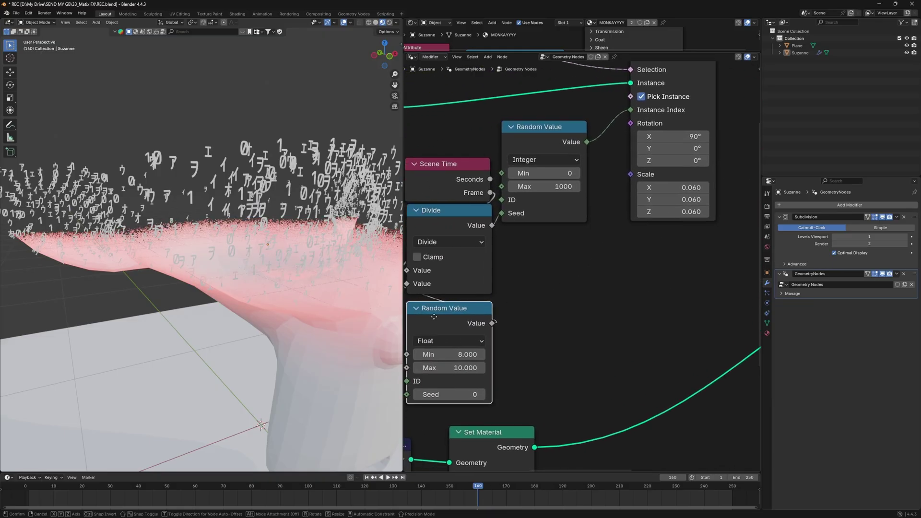
key("shift+d")
left_click(647, 250)
scroll(639, 253, "up", 1)
middle_click_drag(636, 253, 596, 251)
scroll(576, 248, "up", 3)
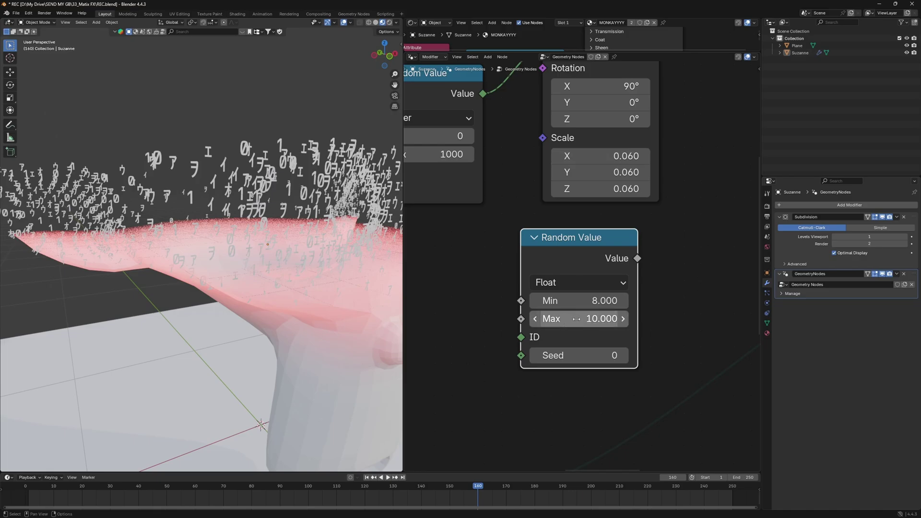
Set the copied Random Value to Min 0.02 and Max 0.06, connect it to Scale, and inspect the character sizes.
key("ctrl+v")
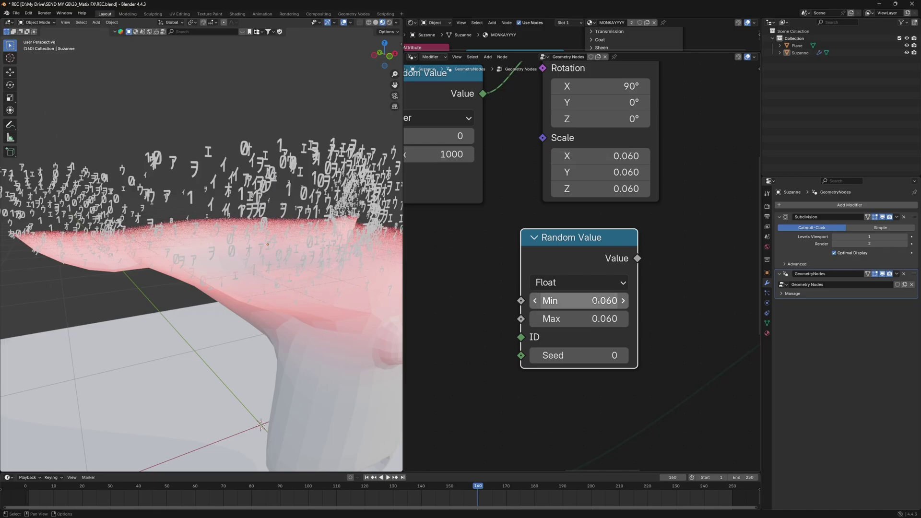
left_click(607, 304)
type("0.0")
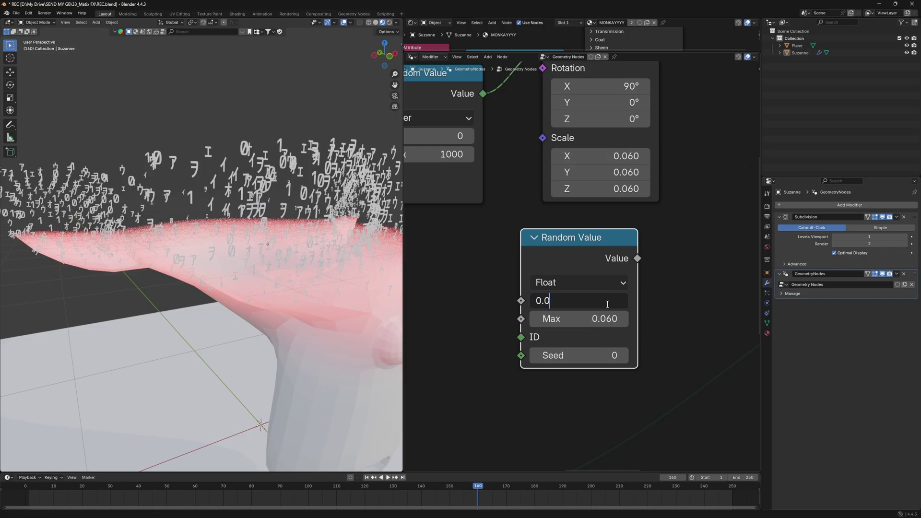
type("2")
key("Return")
left_click_drag(638, 258, 538, 141)
mouse_move(258, 242)
middle_mouse_down()
mouse_move(289, 255)
mouse_move(249, 249)
mouse_move(266, 253)
middle_mouse_up()
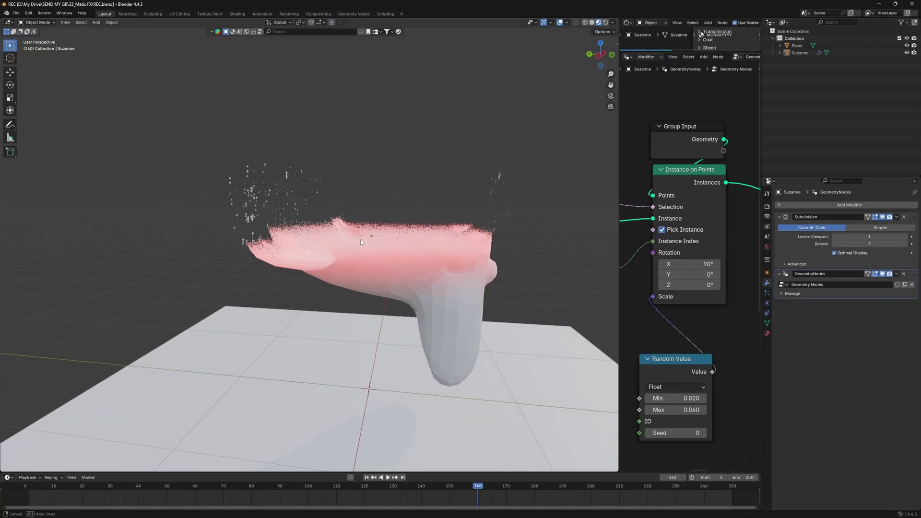
scroll(367, 239, "up", 2)
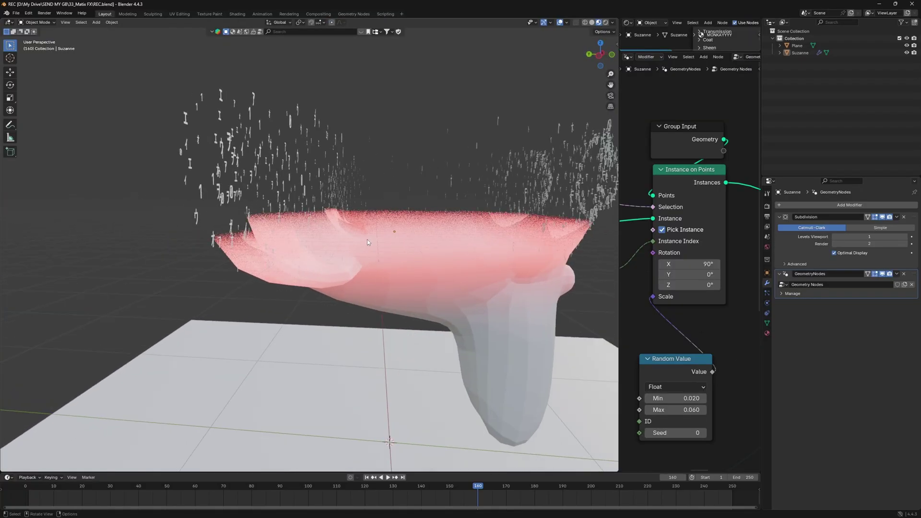
middle_click_drag(367, 240, 459, 232)
Add a camera to the scene at the 3D cursor.
key("shift+a")
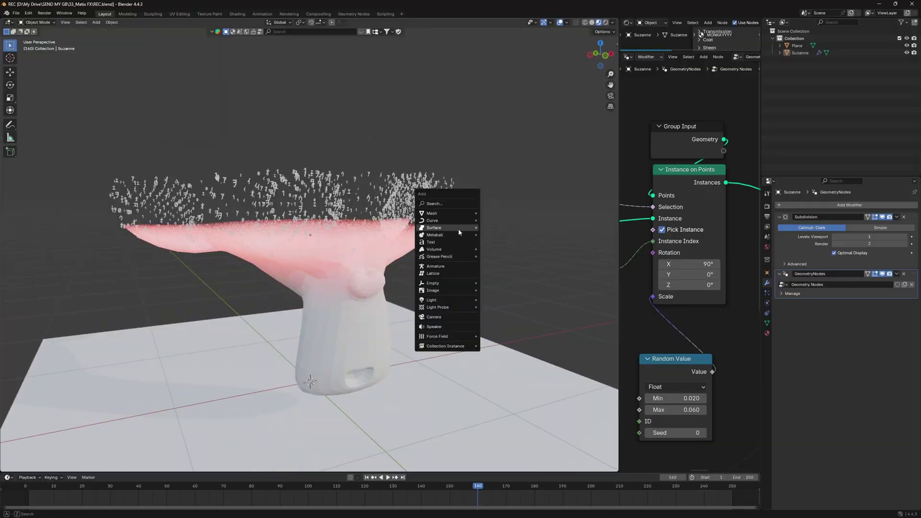
left_click(443, 317)
scroll(391, 307, "down", 1)
middle_click_drag(391, 307, 610, 73)
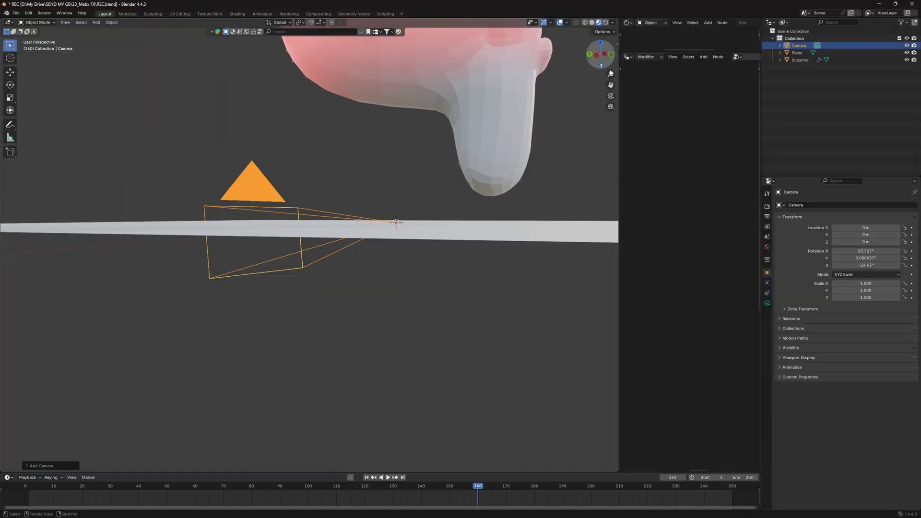
Look through the camera, lock it to the view, and frame the monkey and its floating characters.
left_click(610, 97)
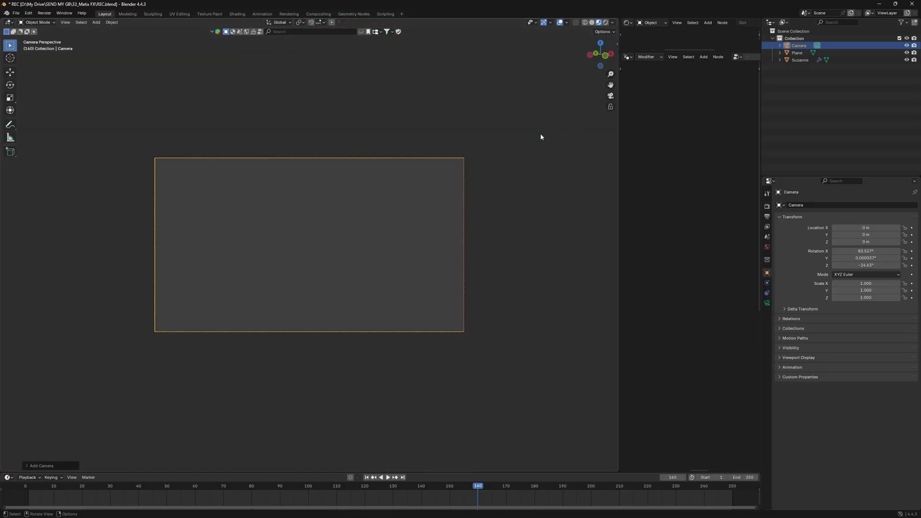
left_click(610, 108)
scroll(386, 236, "down", 8)
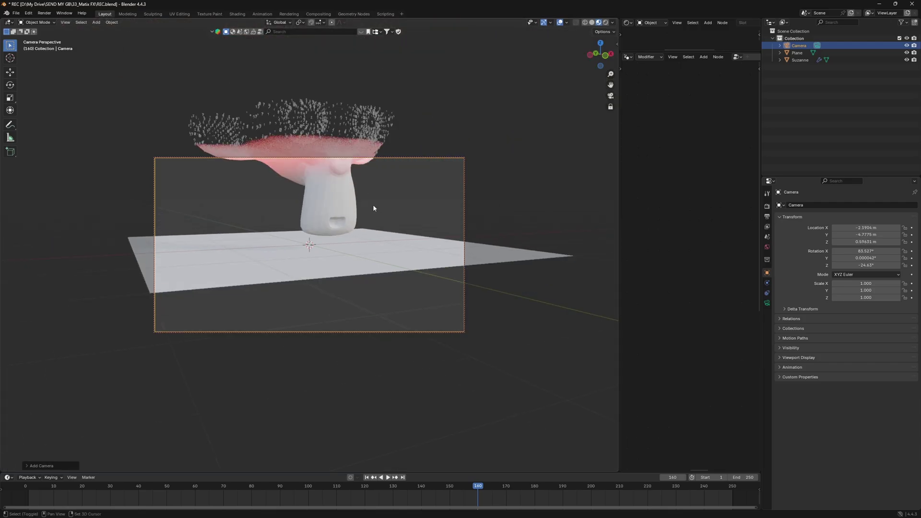
middle_click_drag(375, 208, 377, 275, "shift")
middle_click_drag(353, 194, 320, 250)
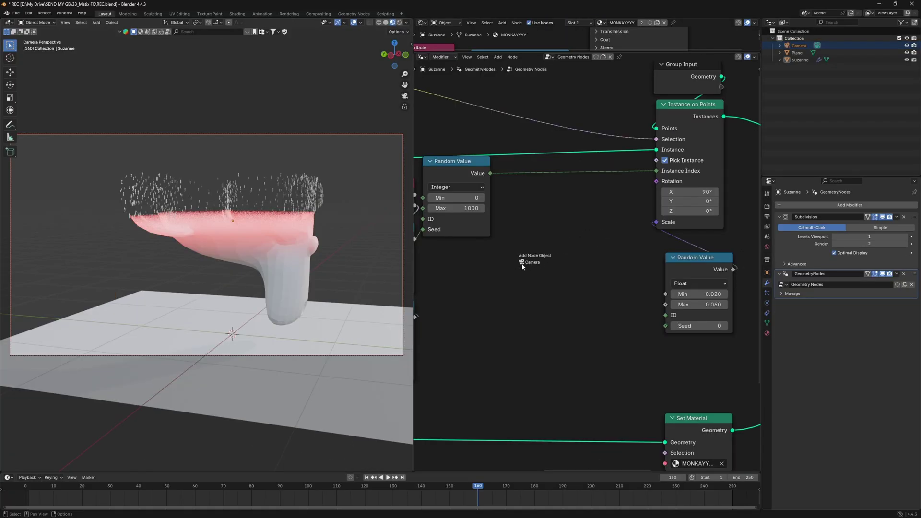
Bring the Camera into the geometry nodes as an Object Info node and set it to Relative.
left_click(530, 263)
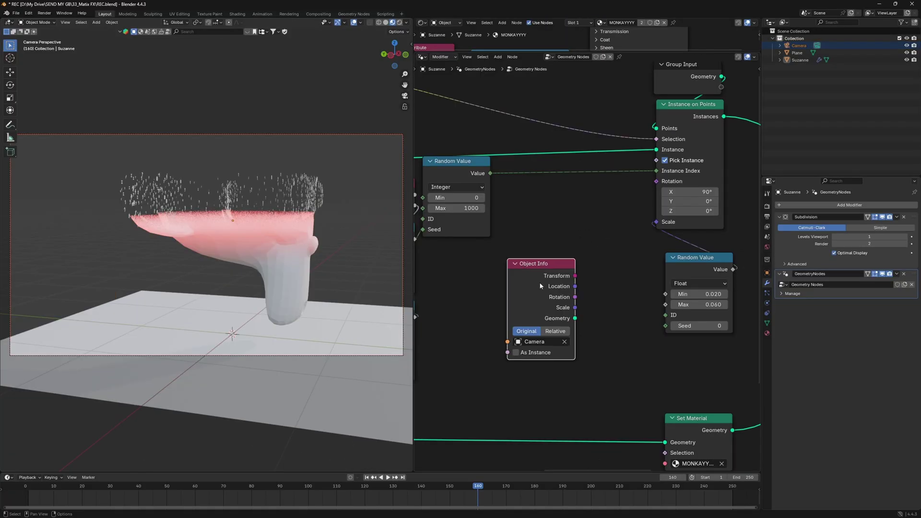
left_click_drag(540, 286, 504, 281)
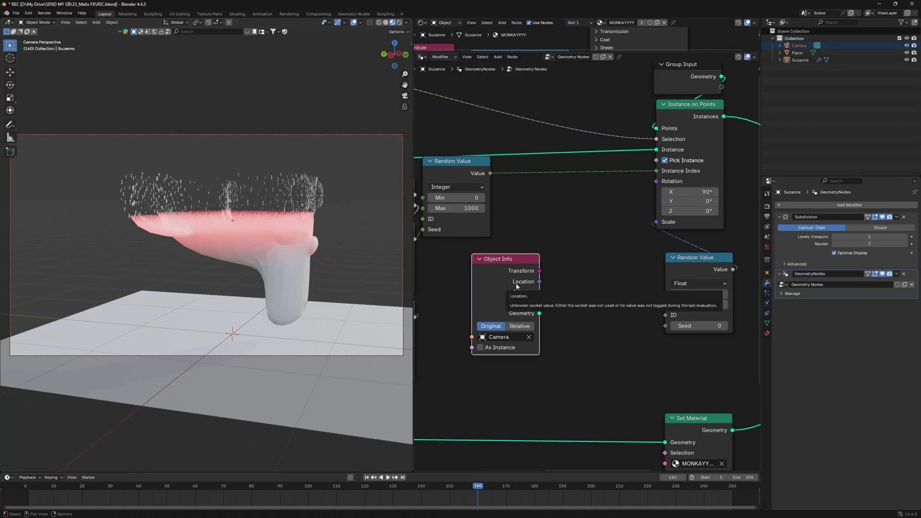
left_click(519, 326)
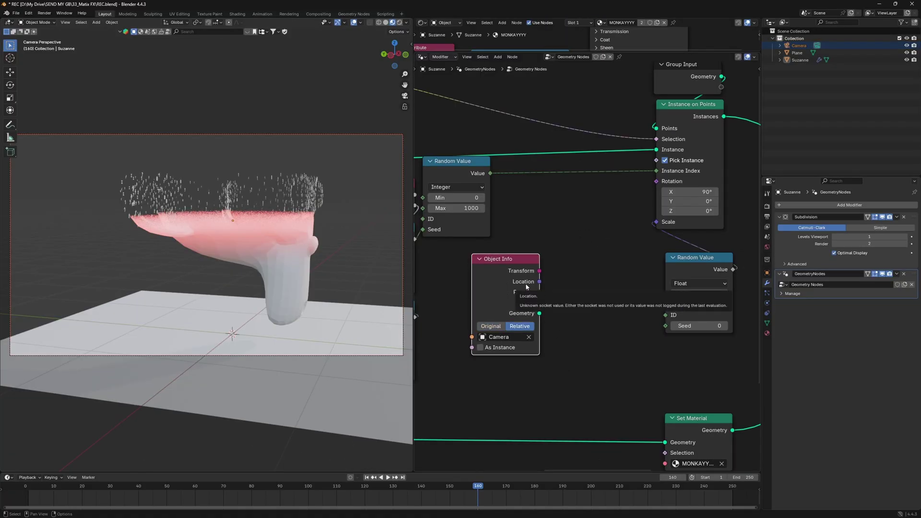
Add an Align Rotation to Vector node and feed the camera Object Info's Location into its Vector input.
left_click_drag(527, 286, 563, 265)
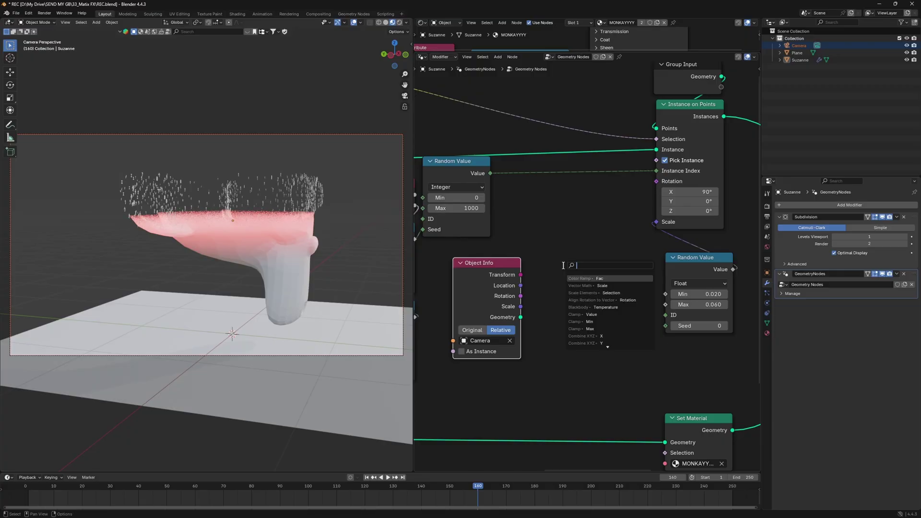
type("align")
key("Return")
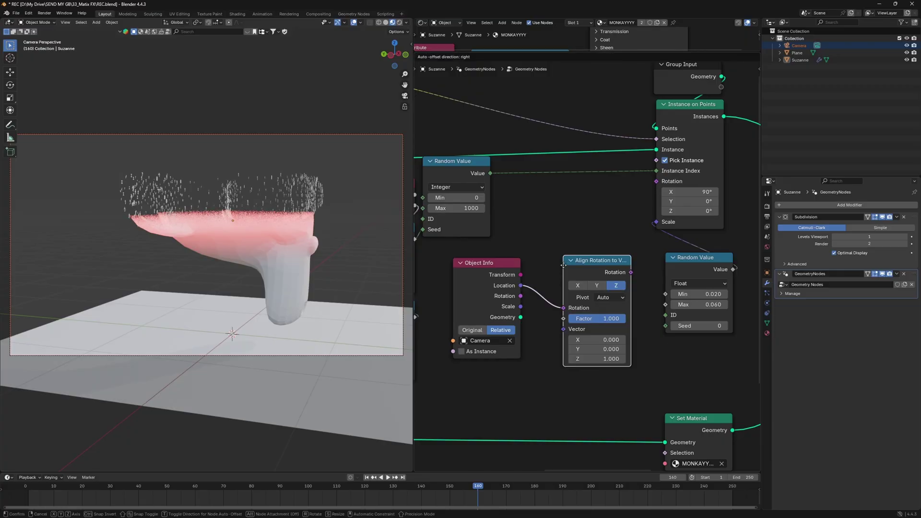
left_click(551, 286)
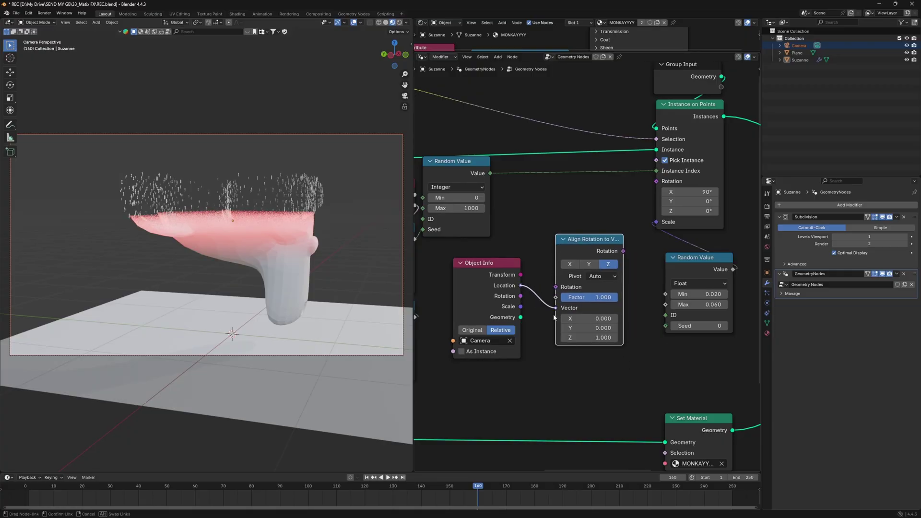
left_click_drag(564, 312, 561, 309)
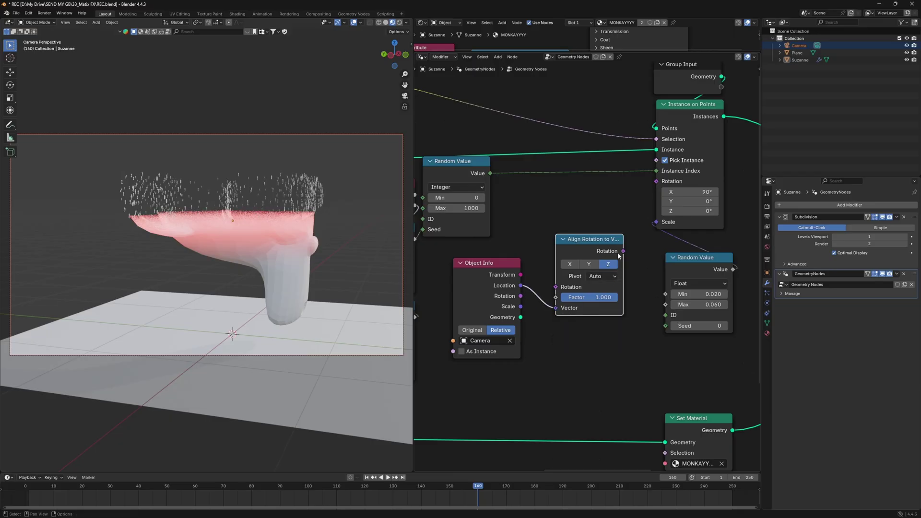
Connect the Align Rotation to Vector output to Instance on Points' Rotation, set its Pivot to Y, and inspect the characters.
left_click_drag(622, 251, 611, 180)
scroll(616, 216, "up", 1)
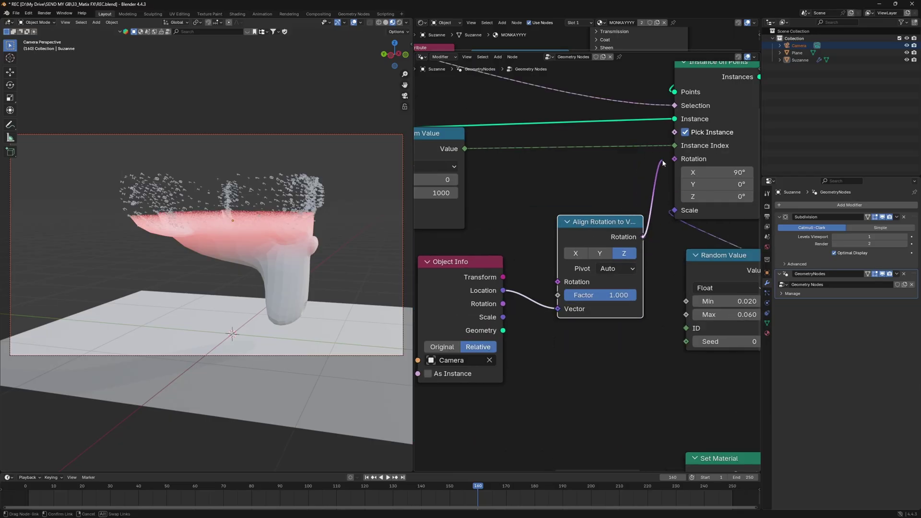
left_click_drag(732, 81, 674, 173)
scroll(623, 240, "down", 1)
left_click(625, 283)
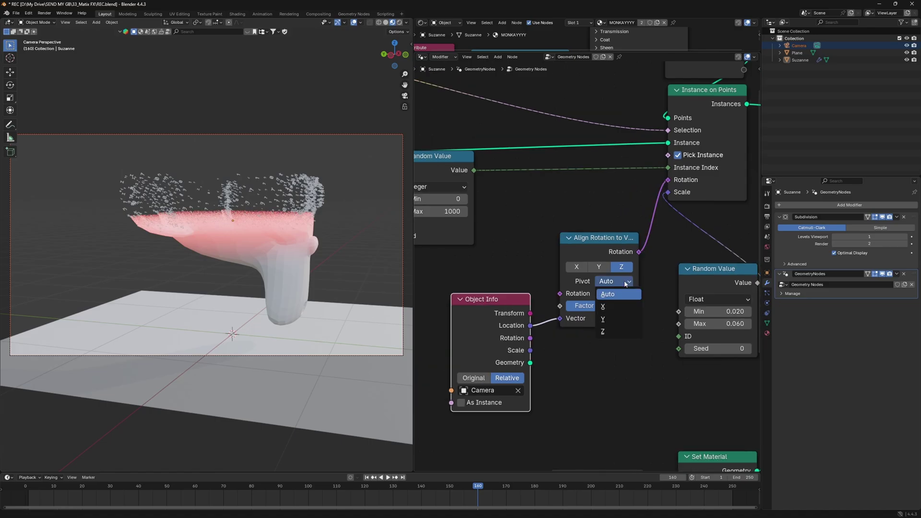
left_click(605, 320)
scroll(203, 209, "up", 5)
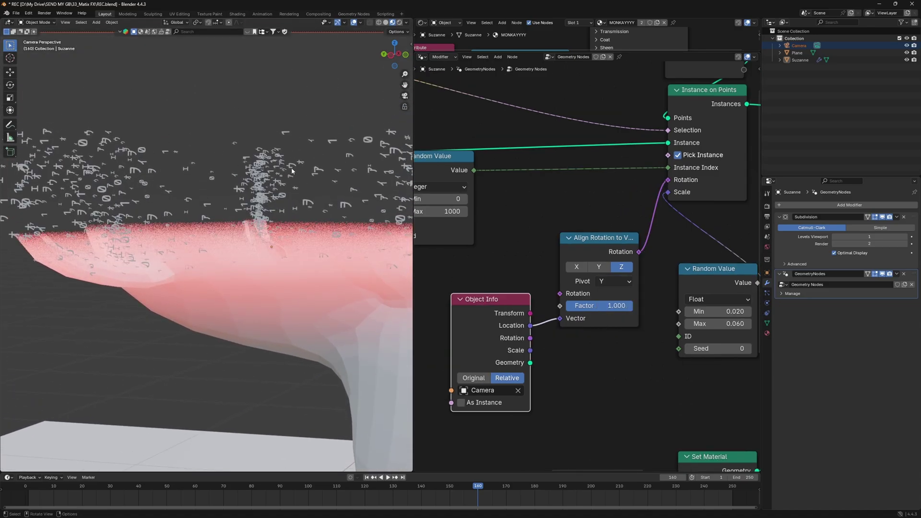
scroll(292, 172, "down", 4)
scroll(538, 295, "up", 3)
Move Object Info below Align Rotation to Vector and connect a new Rotation node to the latter's Rotation input.
middle_click_drag(538, 296, 582, 247)
scroll(566, 254, "down", 1)
left_click_drag(519, 268, 647, 319)
left_click(505, 241)
key("shift+a")
left_click(503, 239)
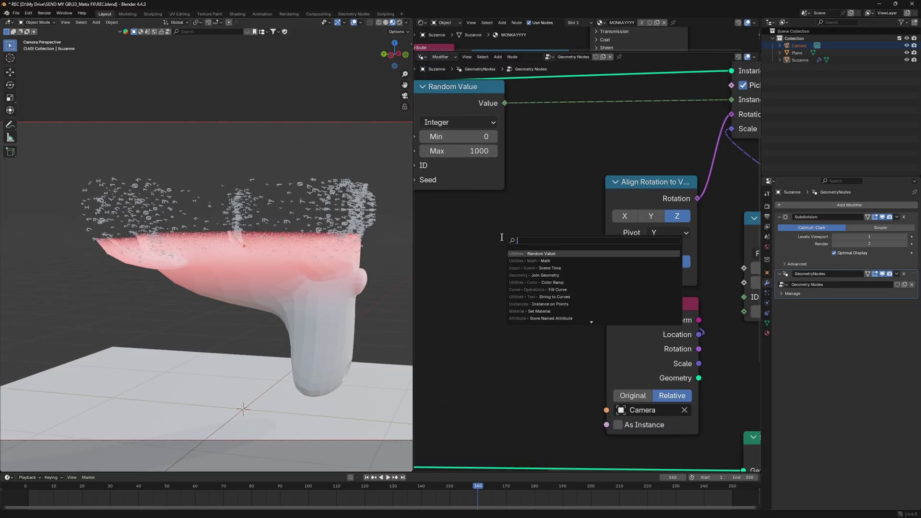
type("rotatio")
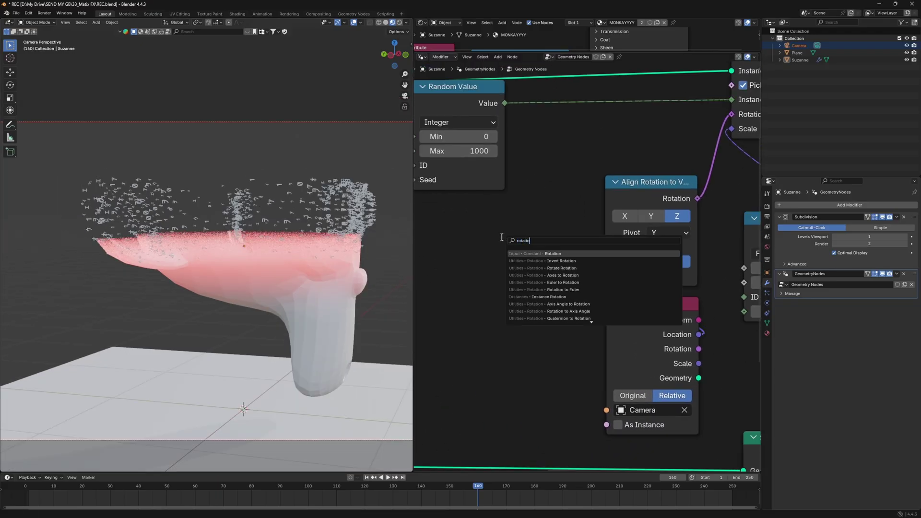
key("Return")
left_click(465, 225)
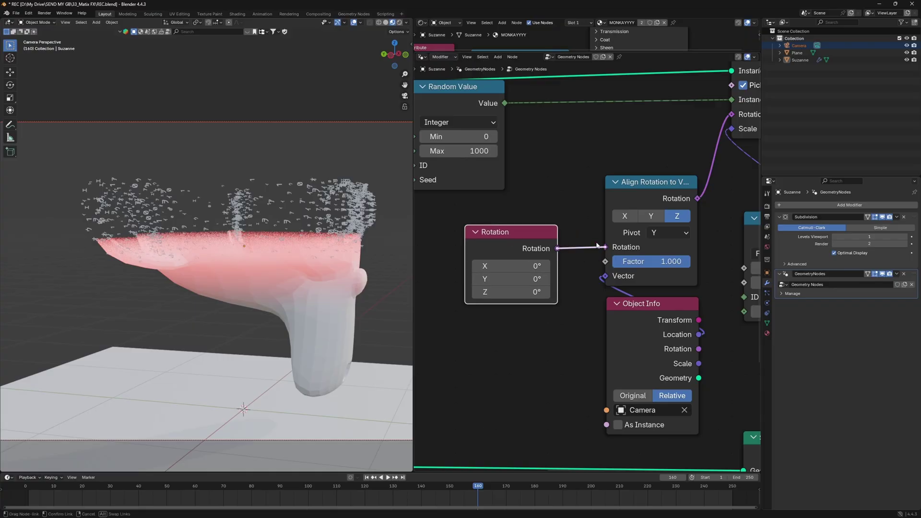
left_click_drag(597, 246, 604, 247)
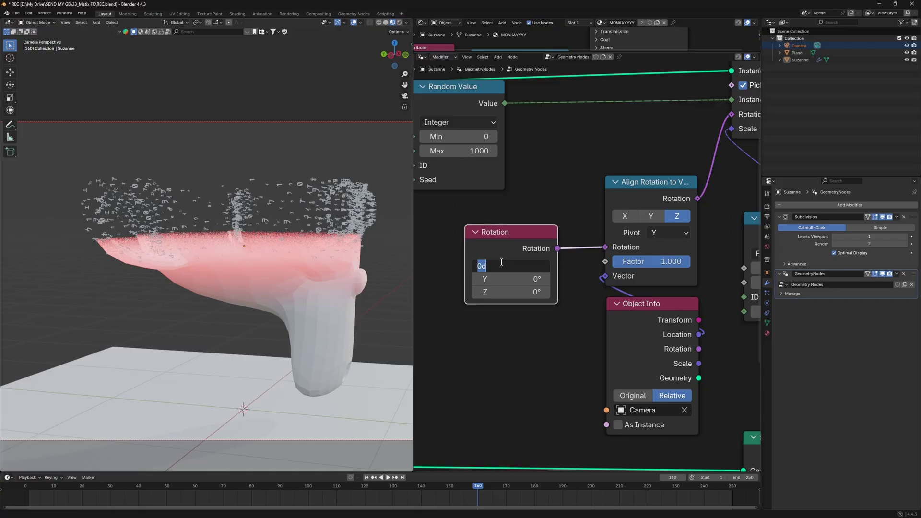
Set the Rotation node's X to 90° and check the characters' orientation outside and through the camera.
left_click(466, 324)
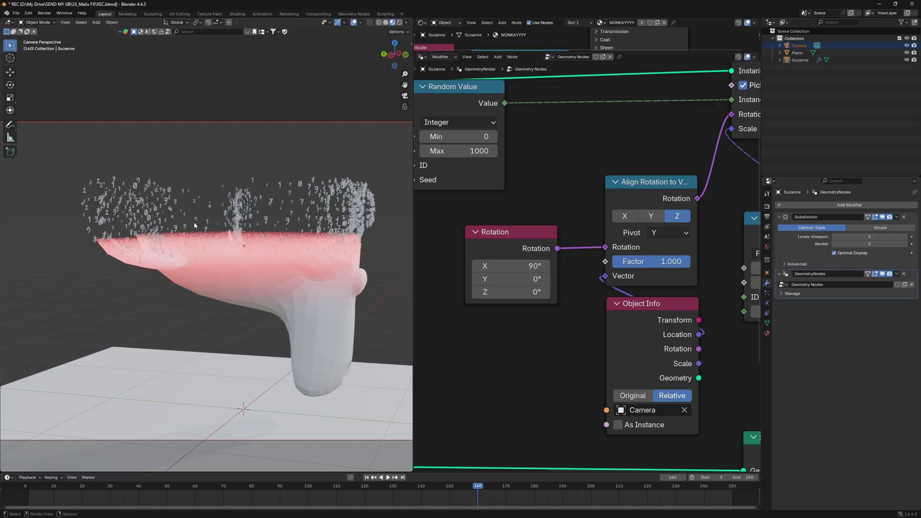
middle_click_drag(194, 221, 250, 211)
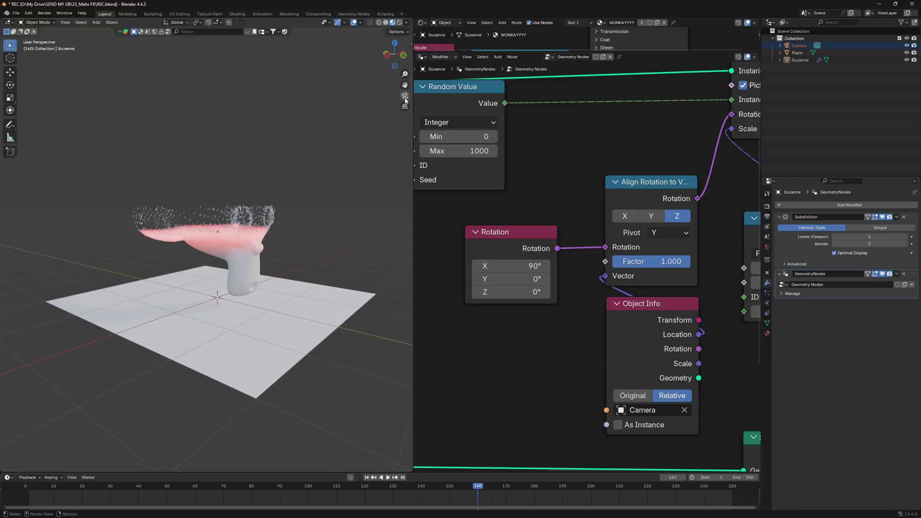
left_click(405, 97)
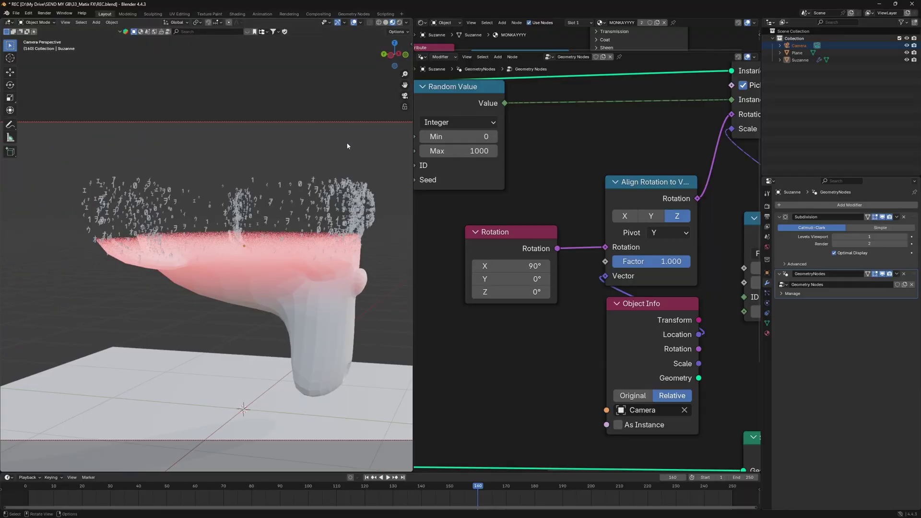
Lock the camera to the view and reframe the monkey from a new angle.
left_click(405, 106)
middle_click_drag(273, 287, 229, 281)
scroll(229, 281, "up", 3)
Add a second material slot to the monkey with a new material named TEXT_MESH.
left_click(767, 333)
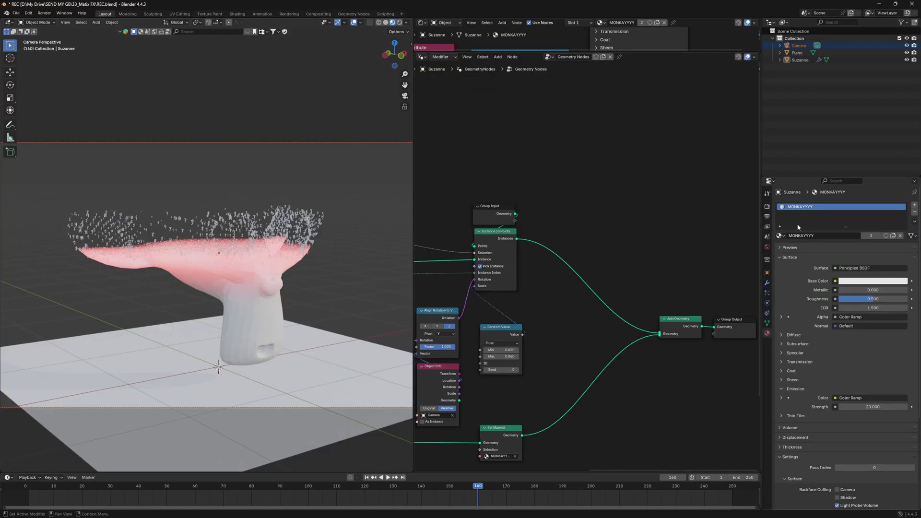
left_click(914, 206)
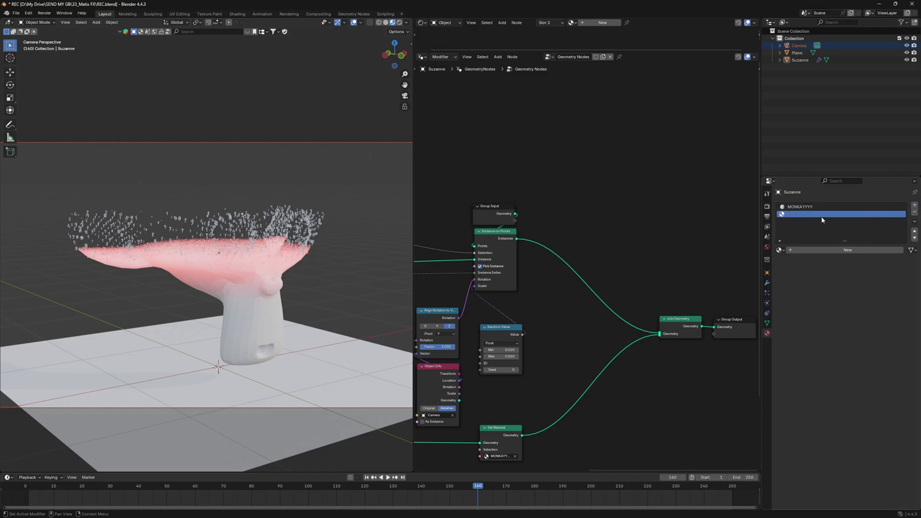
left_click(830, 250)
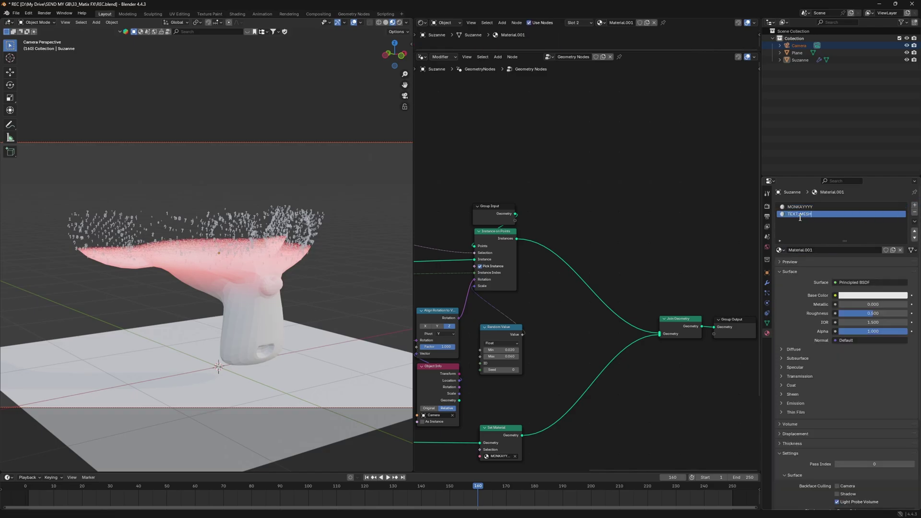
left_click(800, 218)
type("TEXT_MESH")
key("Return")
Insert a Set Material node after Instance on Points and assign TEXT_MESH to it.
scroll(509, 260, "up", 8)
key("shift+a")
type("set materi")
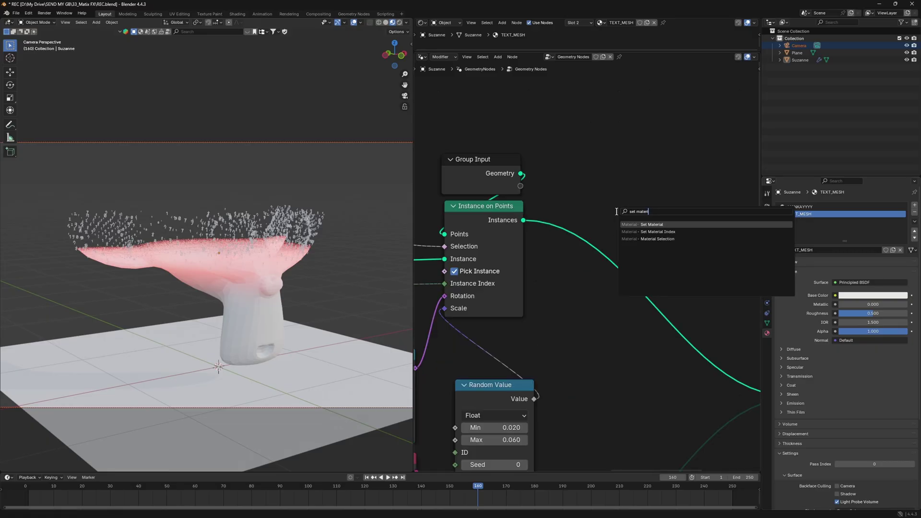
key("Return")
left_click(546, 194)
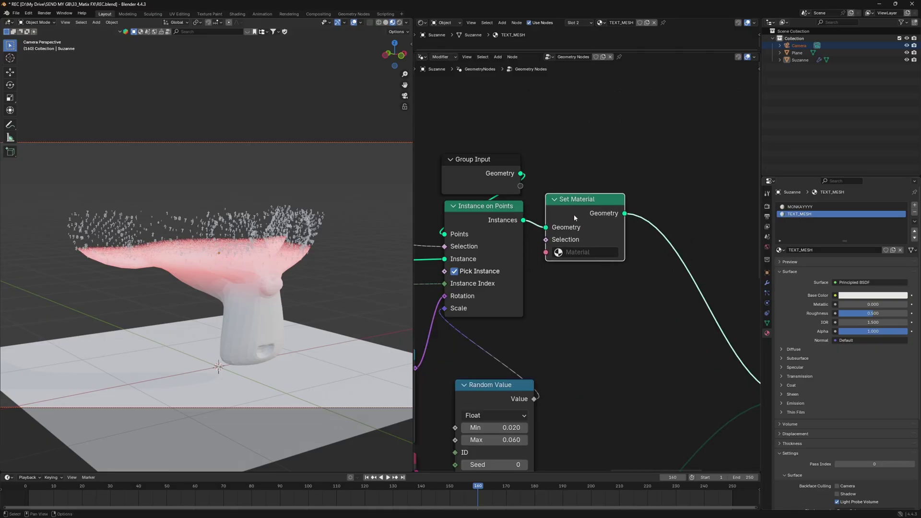
left_click(588, 252)
left_click(595, 291)
Enlarge the shader editor and replace TEXT_MESH's Principled BSDF with an Emission shader connected to the output Surface.
left_click(547, 291)
scroll(548, 292, "down", 1)
left_click_drag(568, 52, 568, 355)
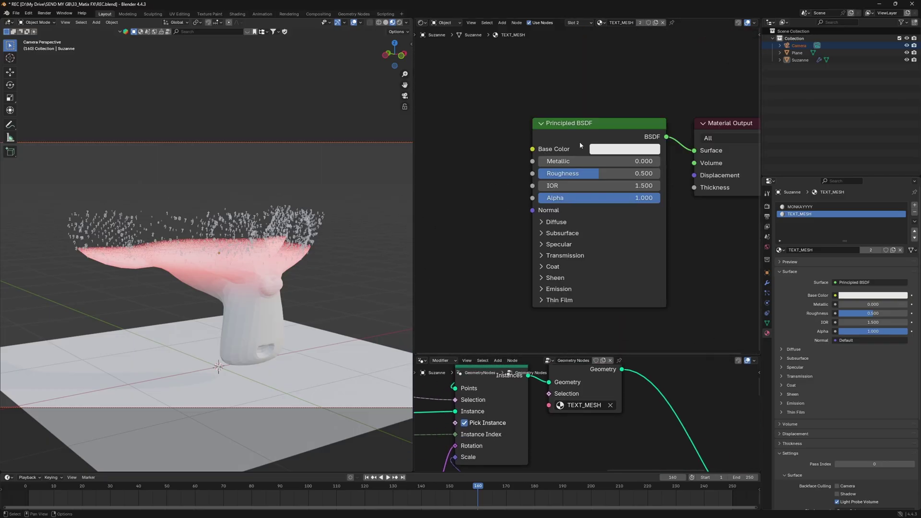
left_click(580, 139)
key("x")
key("shift+a")
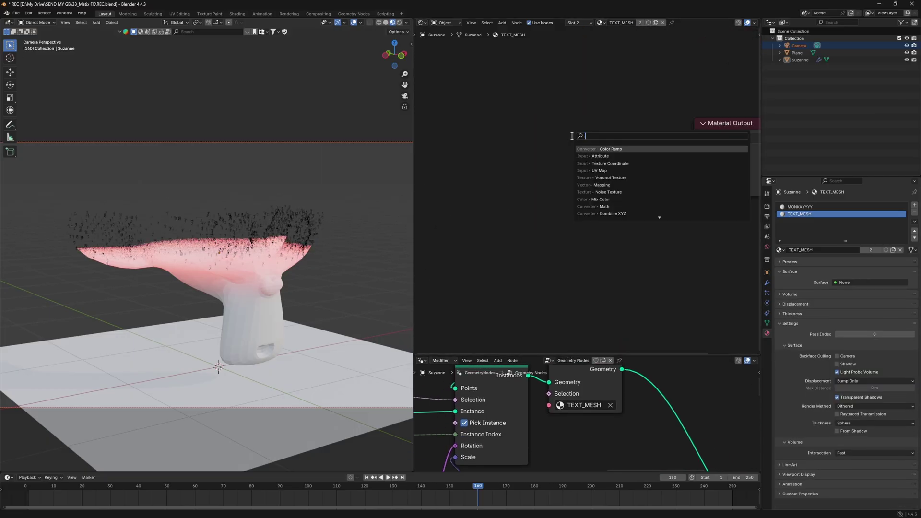
type("emiss")
key("Return")
left_click(572, 136)
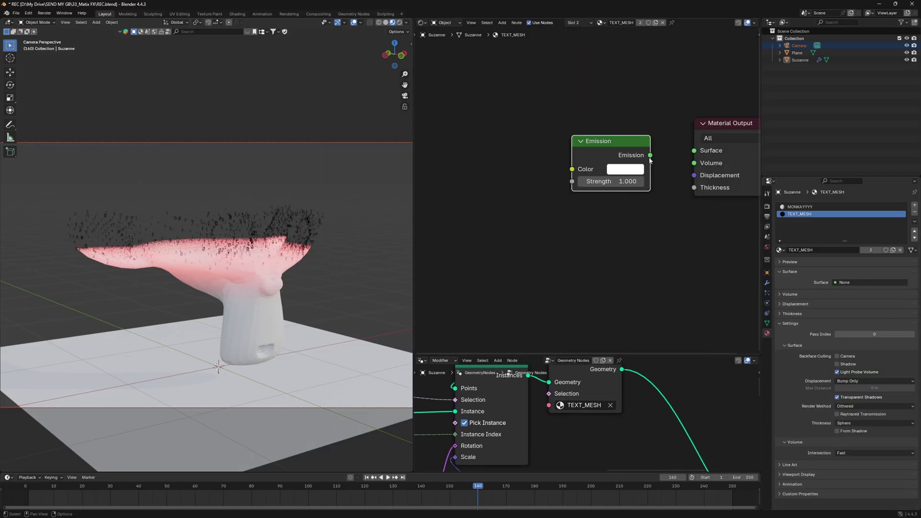
left_click_drag(683, 155, 691, 151)
Give the Emission shader a red color and a Strength of 20.
left_click(613, 169)
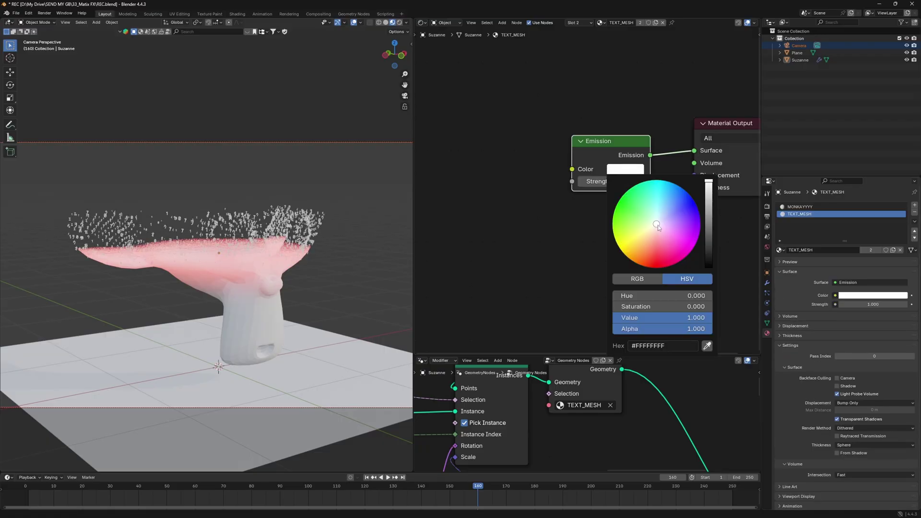
left_click(653, 262)
left_click(611, 182)
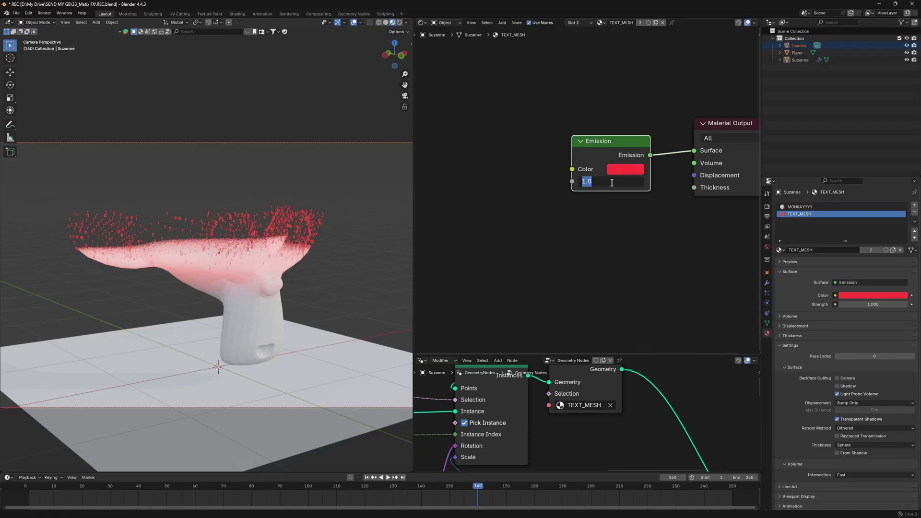
type("20")
key("Return")
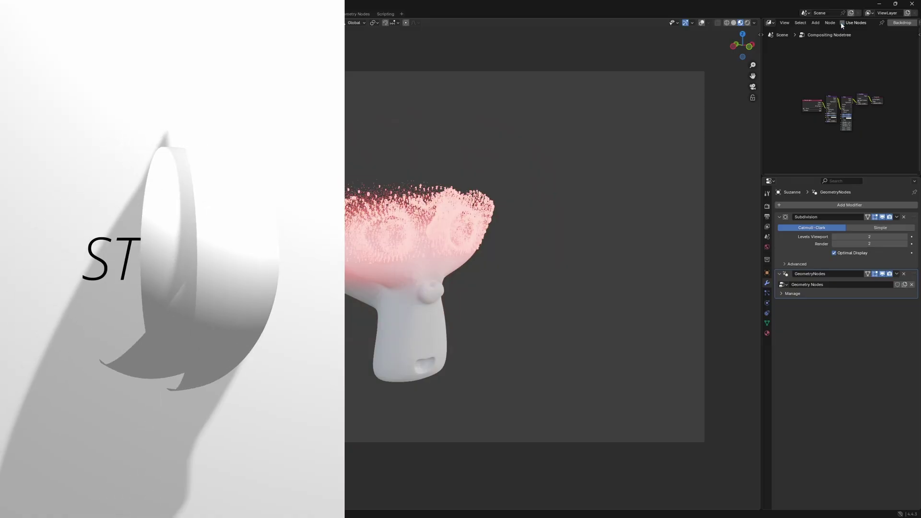
Switch the shader editor area to the Compositor, enable its nodes, and set the viewport's compositor display to Always.
left_click(842, 23)
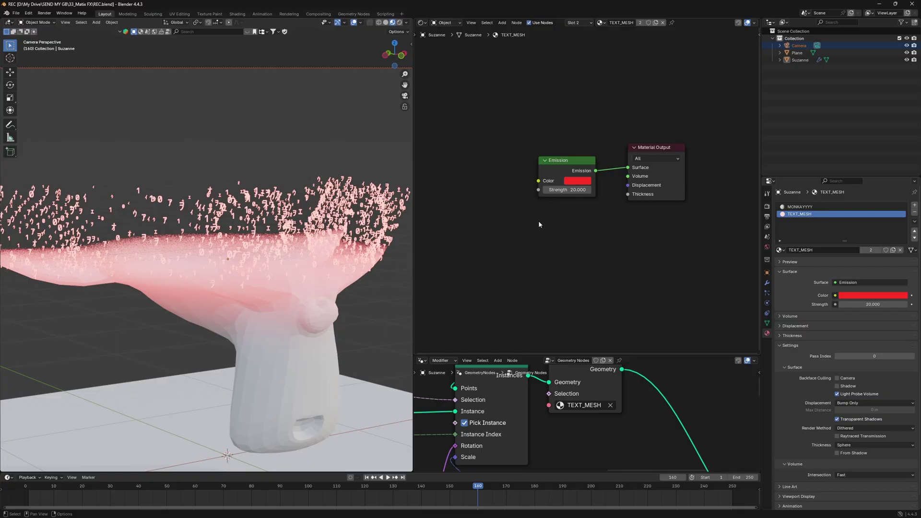
left_click(420, 23)
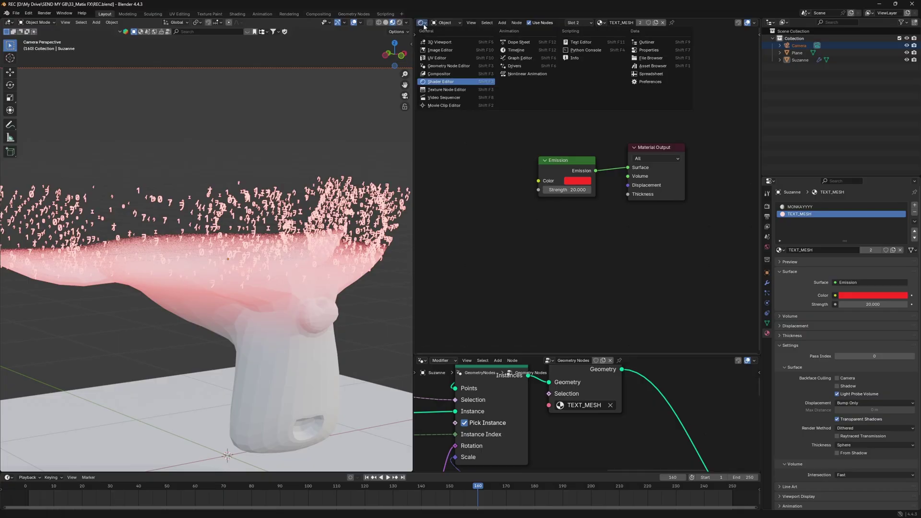
left_click(453, 77)
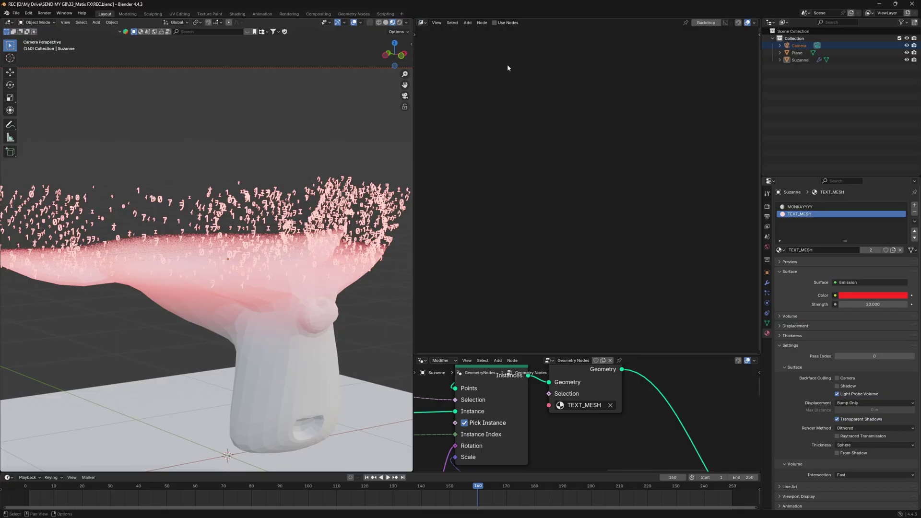
left_click(494, 23)
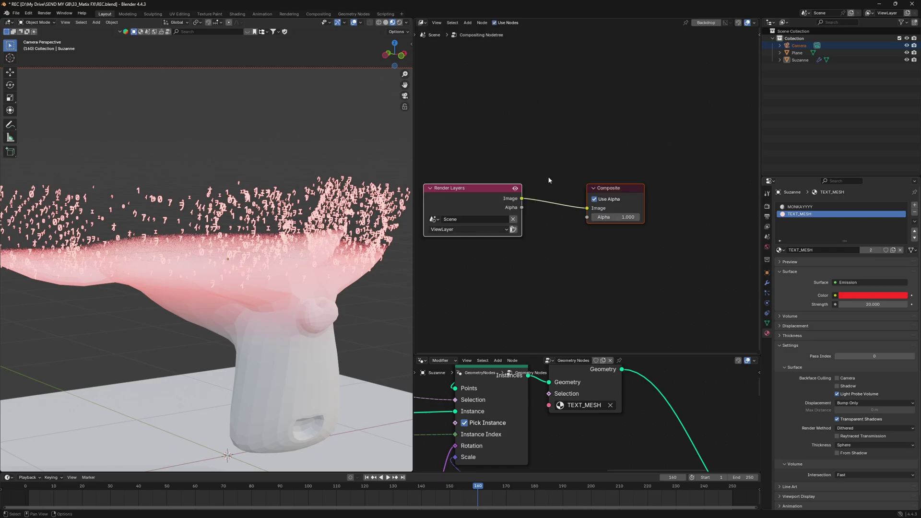
middle_click_drag(548, 180, 586, 178)
left_click(468, 97)
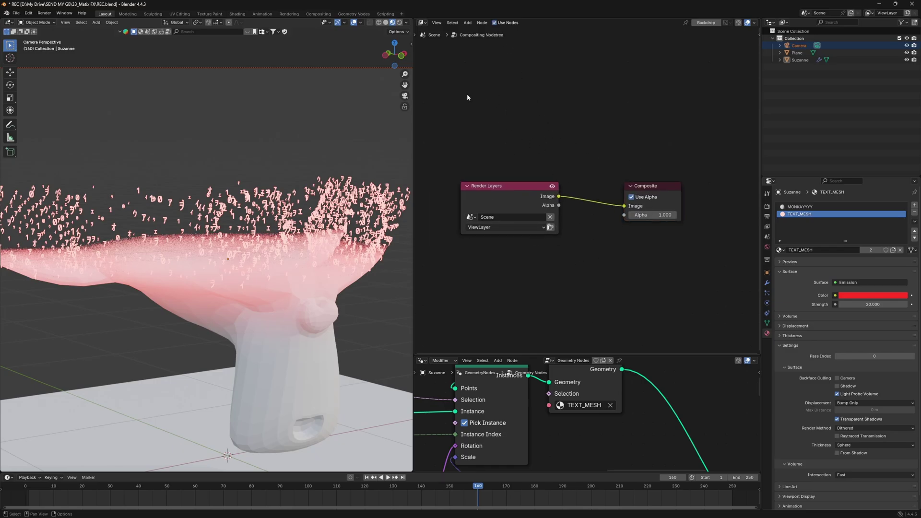
left_click(406, 23)
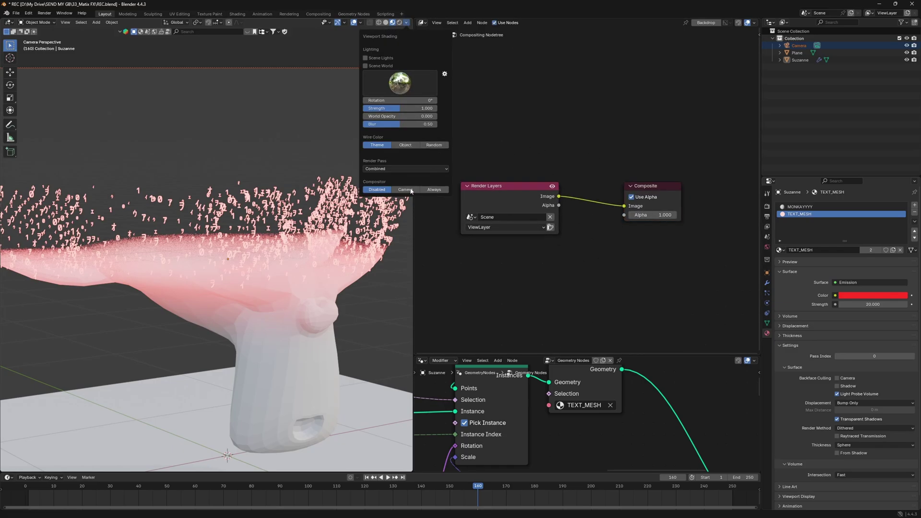
left_click(434, 189)
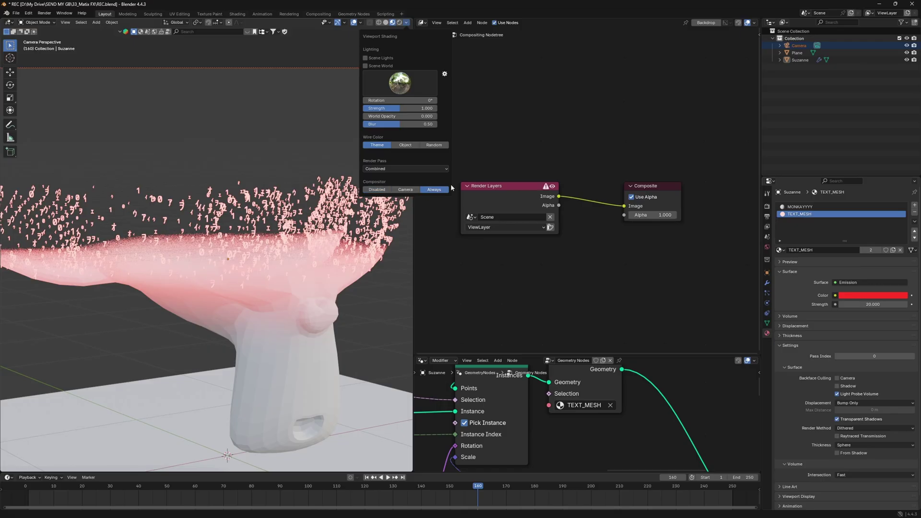
Insert a Glare node of type Streaks between Render Layers and Composite, with Fade set to 0.8.
left_click_drag(650, 190, 705, 189)
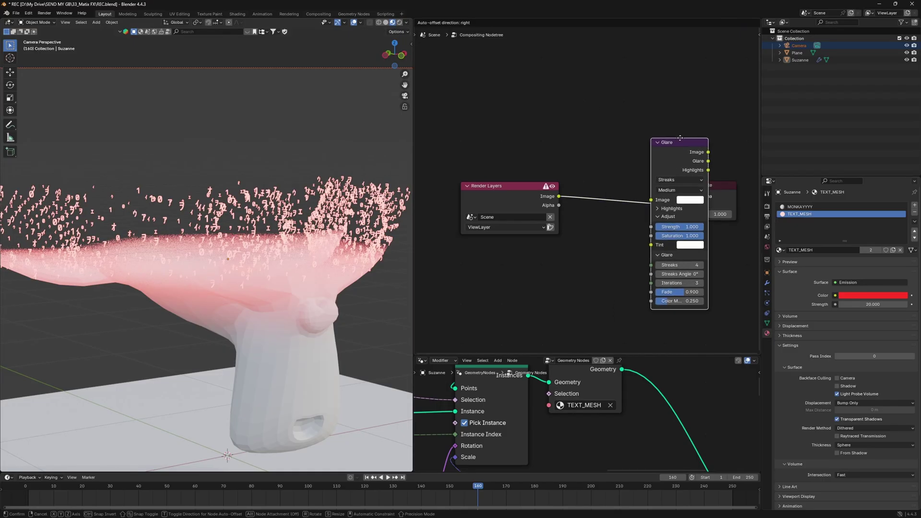
left_click(597, 161)
scroll(598, 163, "up", 3)
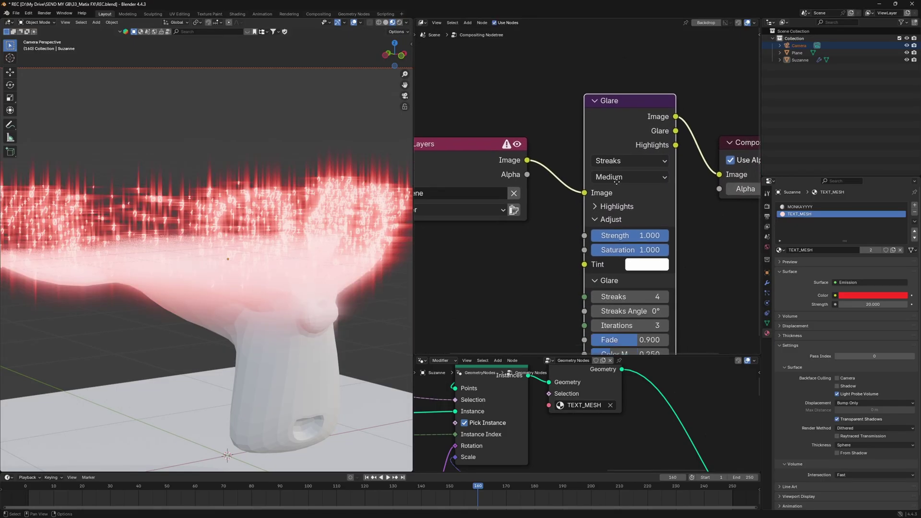
left_click(618, 260)
type("0")
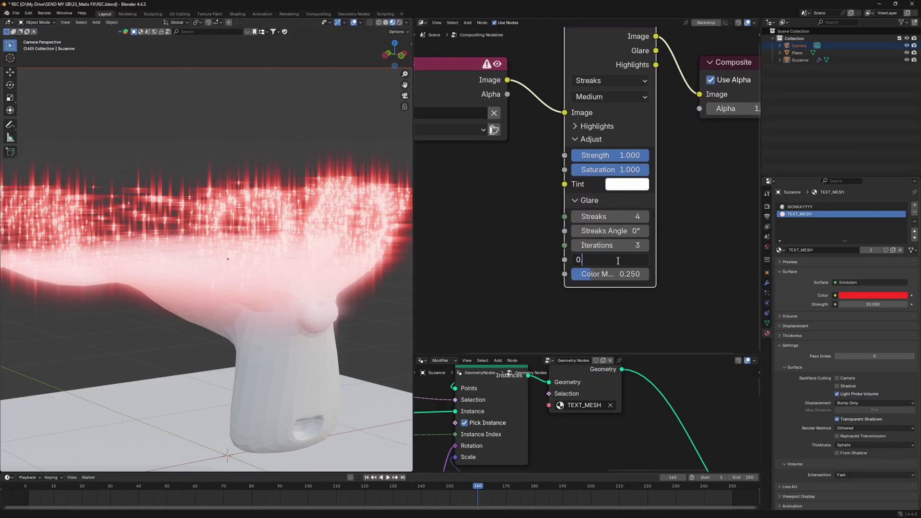
type(".8")
key("Return")
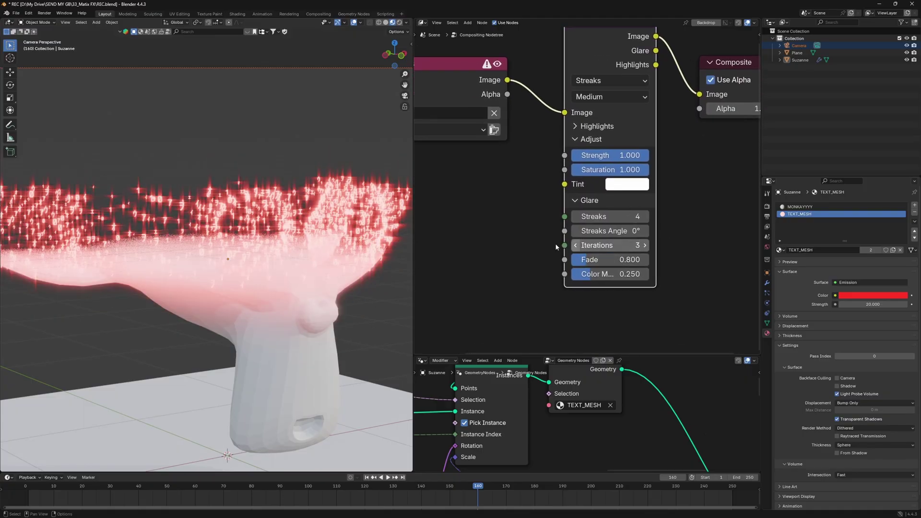
Duplicate the Glare node, place the copy between Render Layers and the Streaks Glare, and set its type to Bloom.
scroll(252, 251, "down", 2)
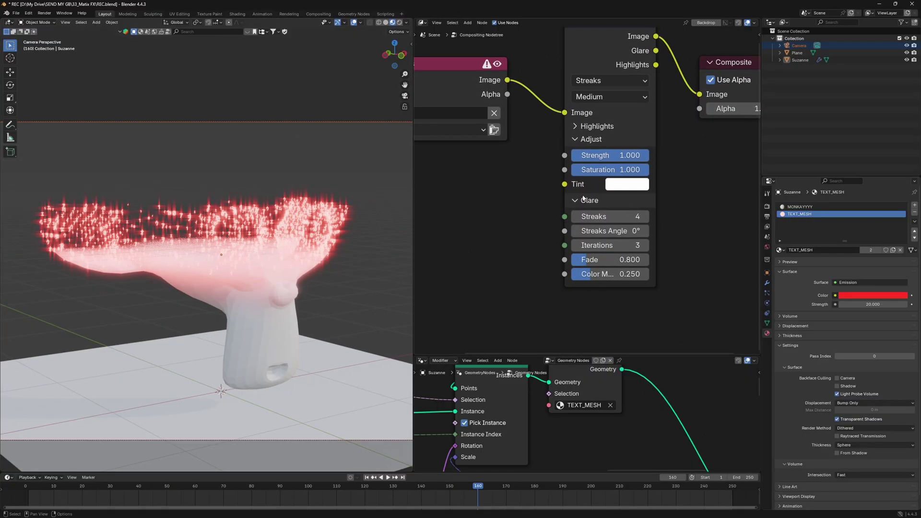
scroll(549, 140, "down", 4)
left_click_drag(551, 165, 494, 153)
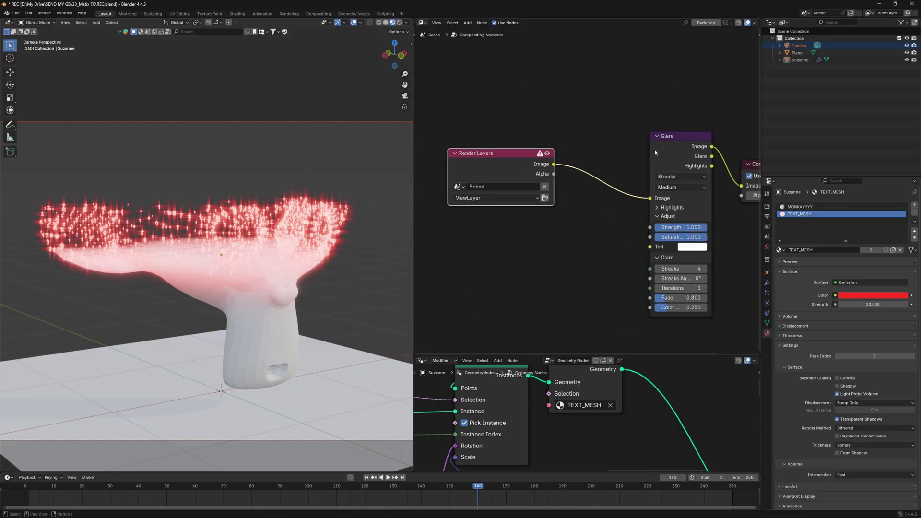
left_click(655, 146)
key("shift+d")
left_click(572, 146)
scroll(575, 149, "up", 2)
left_click(606, 163)
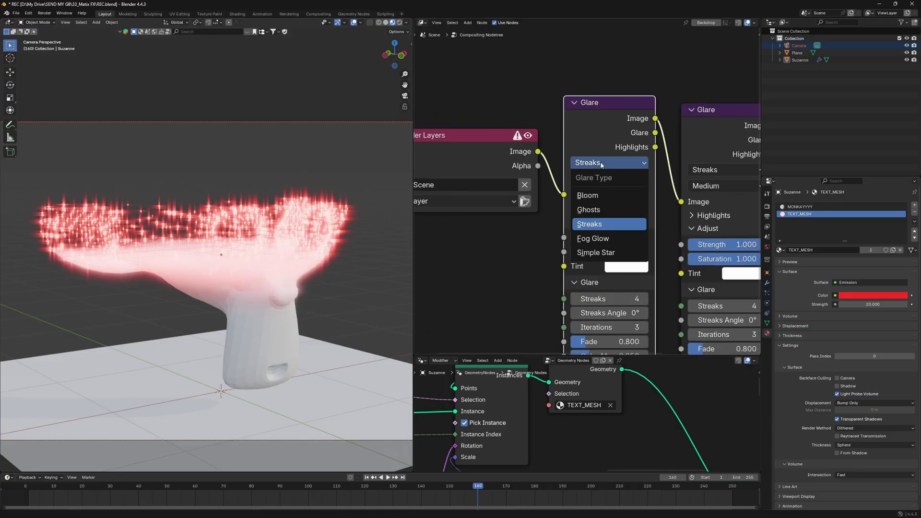
left_click(597, 197)
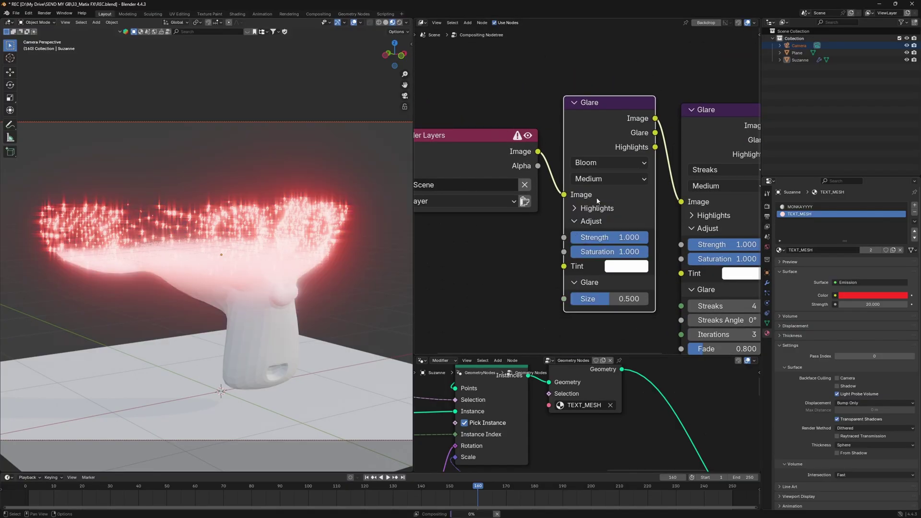
Lower the Strength of the Bloom Glare node to soften the glow.
middle_click_drag(597, 197, 572, 117)
scroll(573, 186, "up", 2)
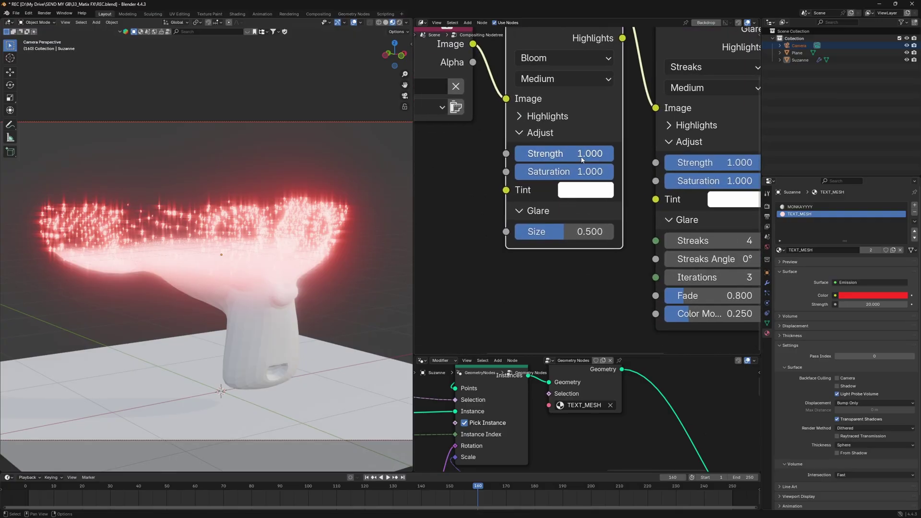
left_click_drag(581, 160, 573, 159)
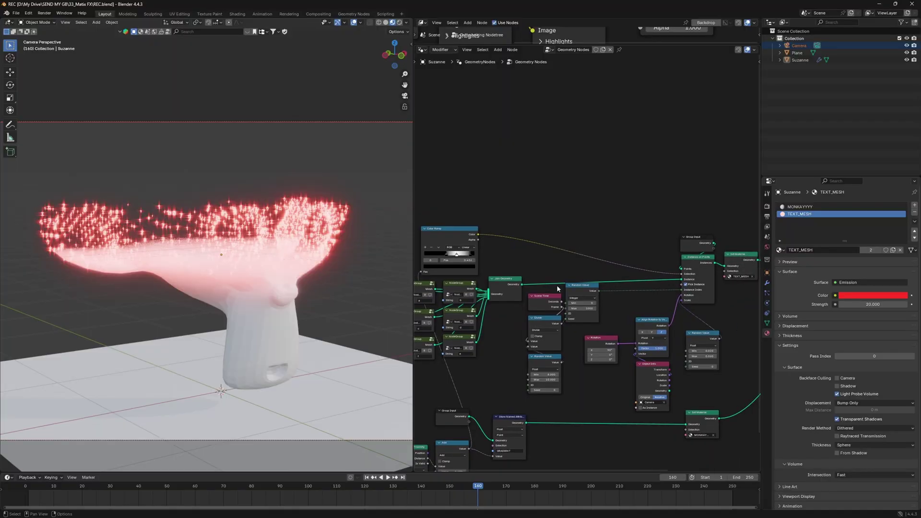
In the geometry node tree, duplicate the Group Input node and connect its Geometry to the final Join Geometry.
scroll(589, 265, "up", 6)
middle_click_drag(669, 251, 472, 311)
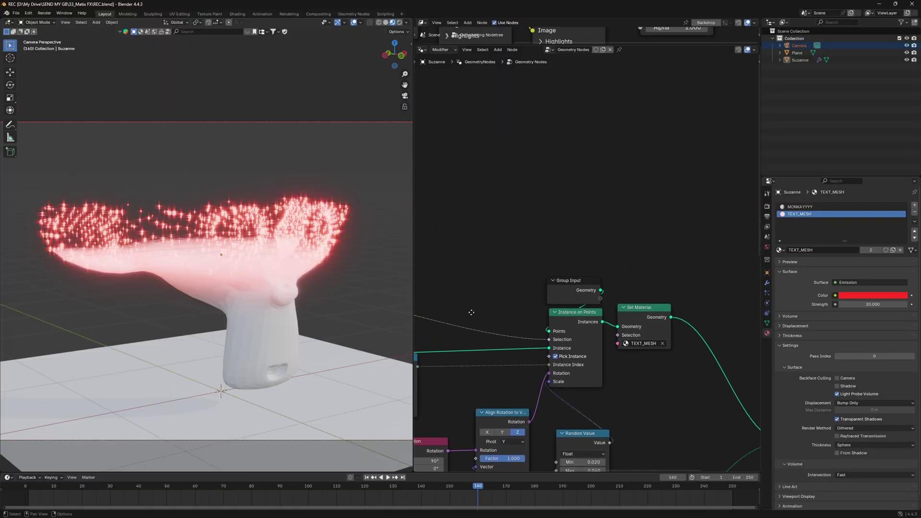
left_click(570, 290)
key("shift+d")
left_click(479, 103)
scroll(463, 241, "down", 2)
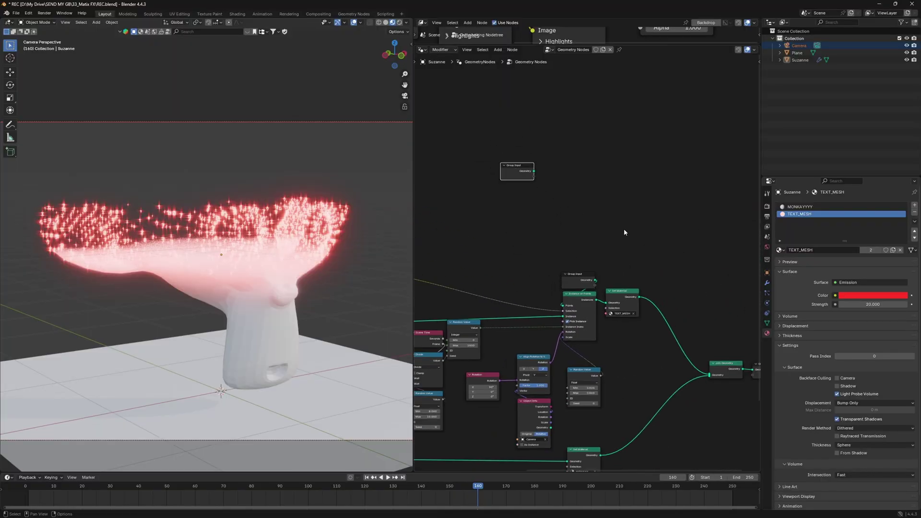
left_click_drag(487, 163, 668, 366)
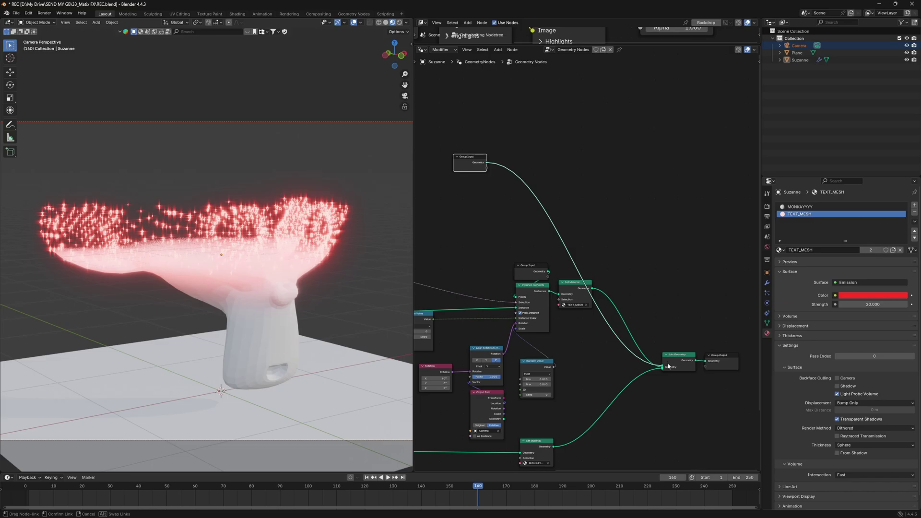
Insert a Distribute Points on Faces node on the link from the new Group Input to Join Geometry.
key("shift+a")
type("distribute")
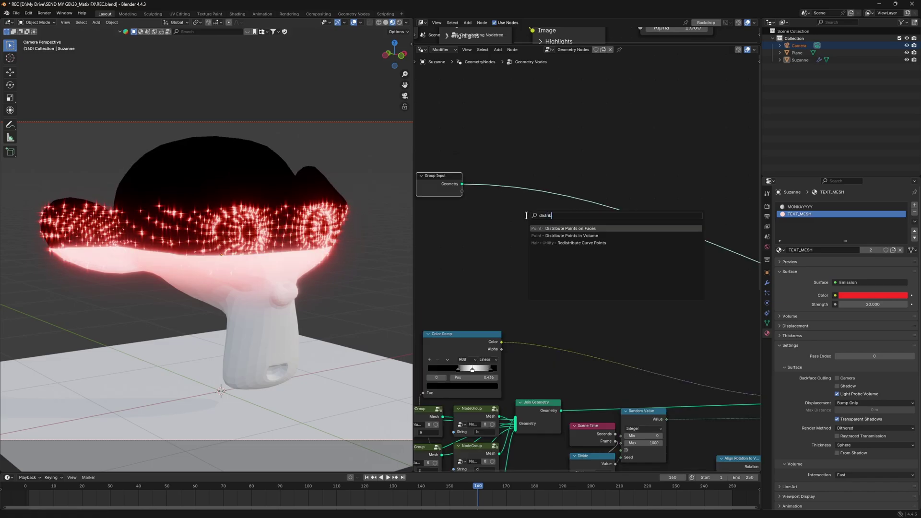
key("Return")
left_click(509, 242)
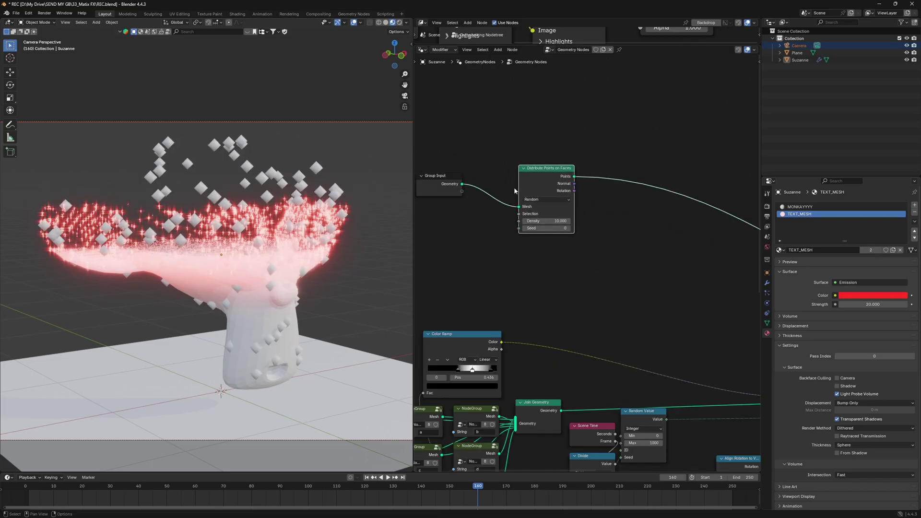
Connect the Value of the Add node after Geometry Proximity to the Density input of Distribute Points on Faces.
scroll(509, 242, "up", 2)
middle_click_drag(483, 228, 607, 223)
scroll(607, 223, "down", 1)
left_click_drag(508, 133, 537, 164)
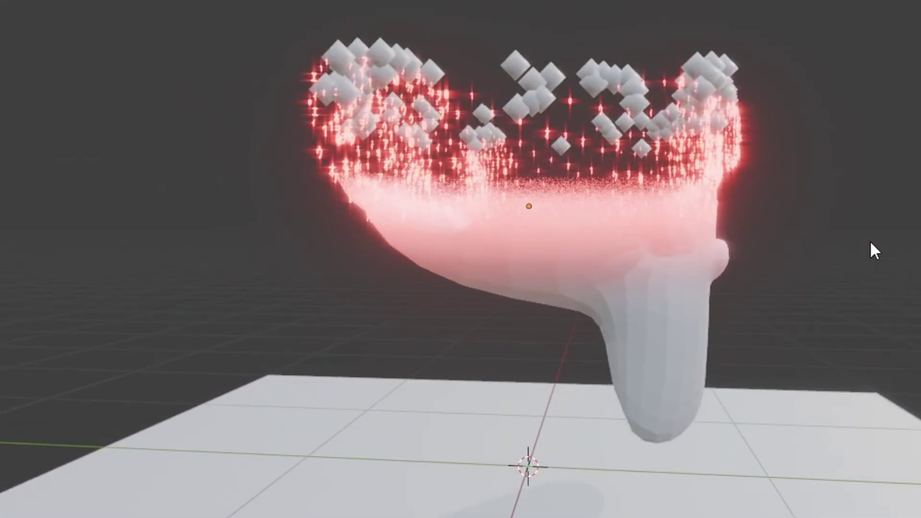
middle_click_drag(870, 242, 713, 273)
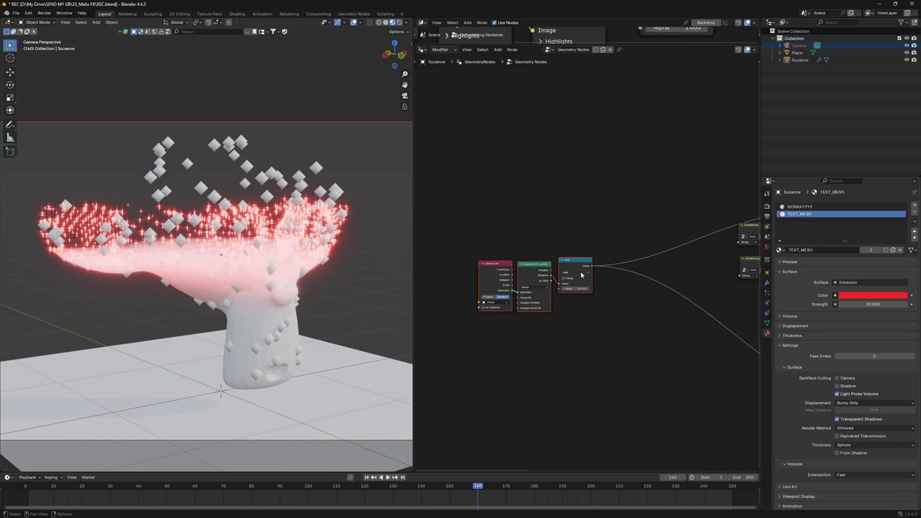
scroll(580, 275, "up", 2)
middle_click_drag(648, 289, 510, 324)
scroll(508, 324, "down", 1)
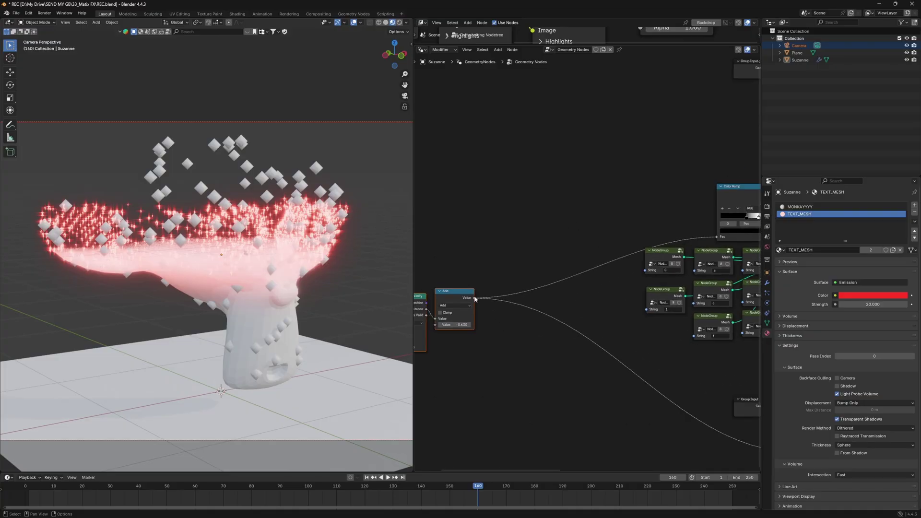
left_click_drag(475, 298, 598, 204)
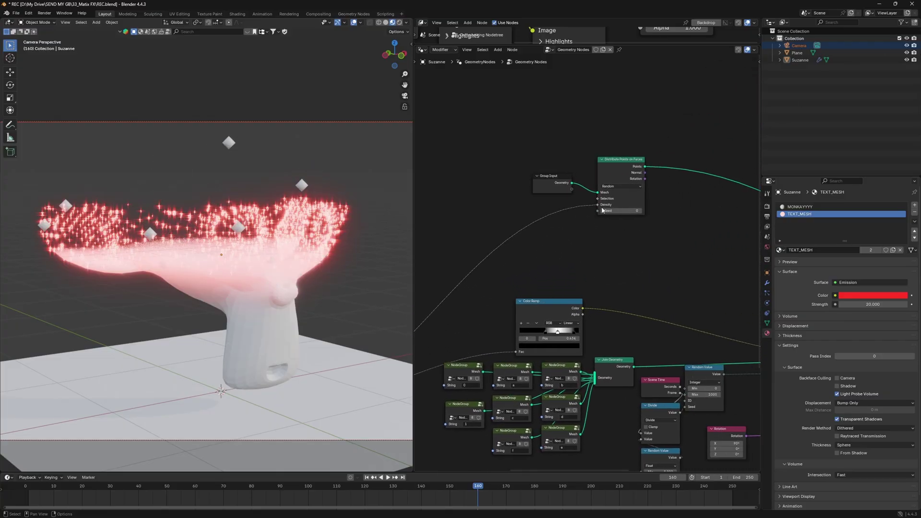
Change the distribution method of Distribute Points on Faces to Poisson Disk.
scroll(619, 191, "up", 3)
left_click(619, 181)
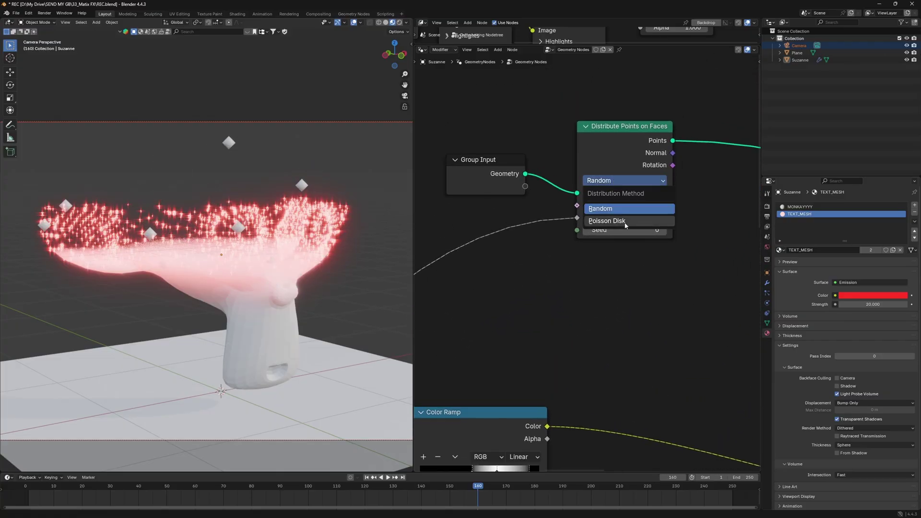
left_click(619, 223)
Insert a Color Ramp before the Density Factor input and move its outer stops inward to form a band.
scroll(682, 189, "down", 4)
middle_click_drag(683, 188, 537, 302)
scroll(537, 302, "up", 5)
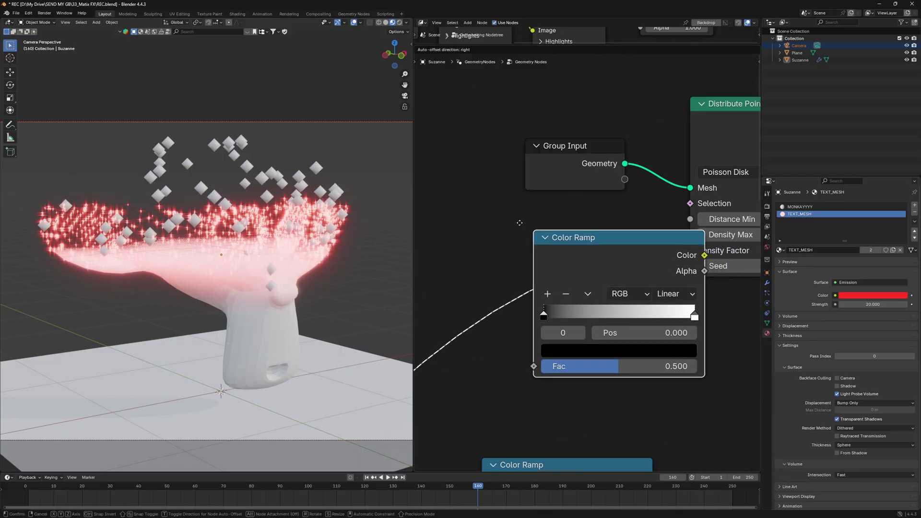
left_click(478, 214)
left_click_drag(487, 294, 542, 295)
left_click_drag(638, 295, 608, 295)
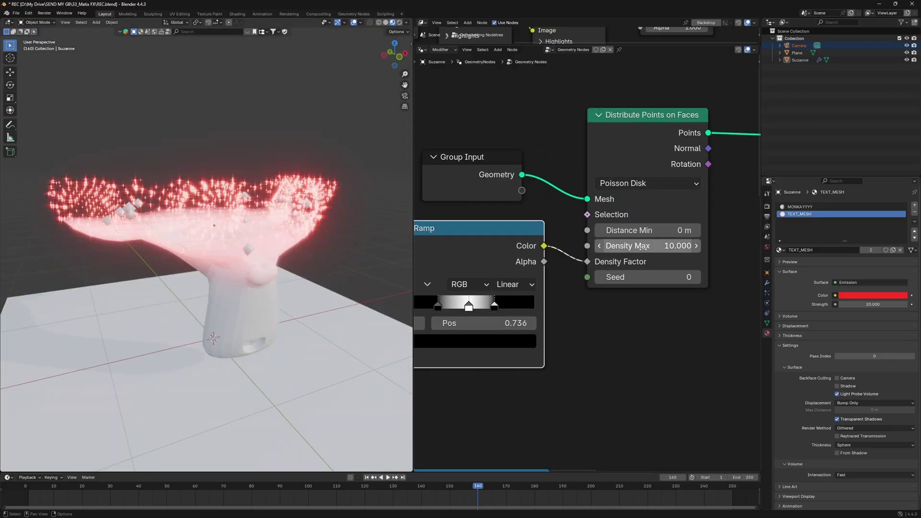
Set Density Max to 300 and narrow the Color Ramp to a thin white band with its last stop at 0.555.
left_click(642, 247)
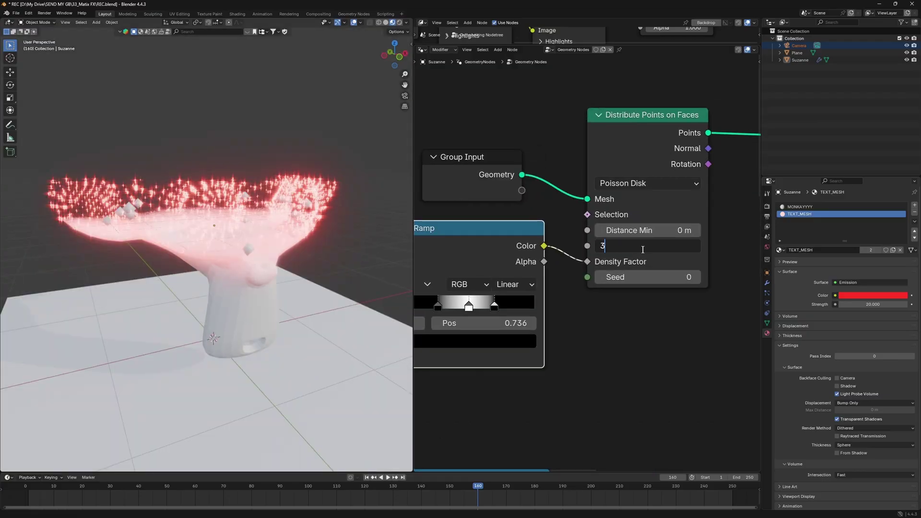
key("Return")
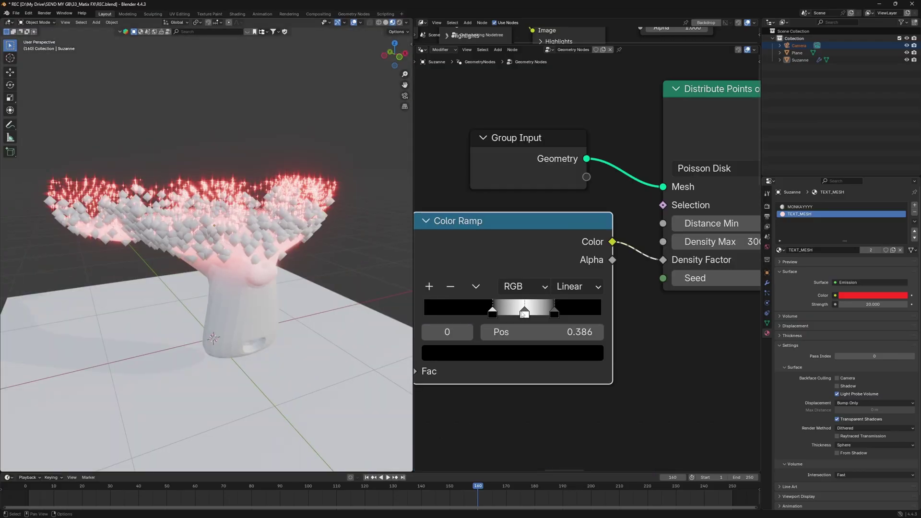
left_click_drag(525, 314, 514, 313)
left_click_drag(551, 314, 503, 314)
left_click_drag(532, 314, 522, 314)
Insert a Math node set to Add before the new Color Ramp and lower its value to shift the point band upward.
key("shift+a")
type("math")
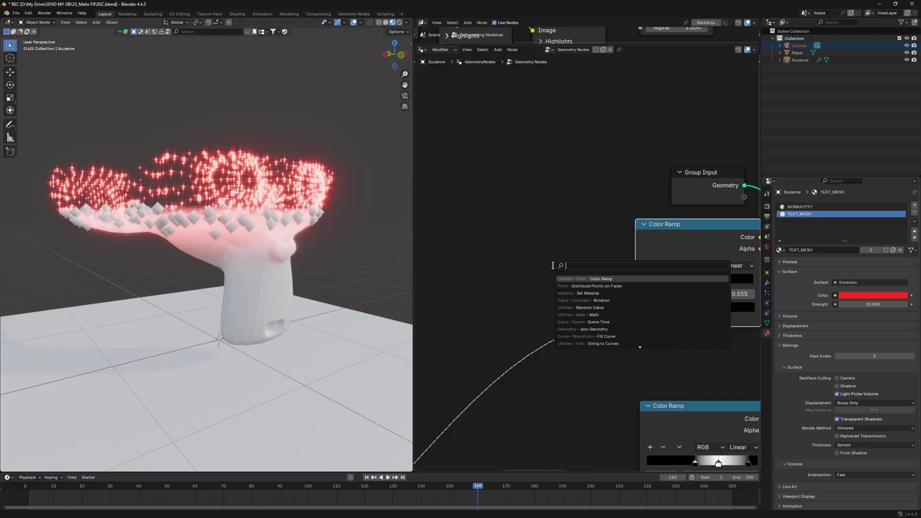
key("Return")
left_click(542, 269)
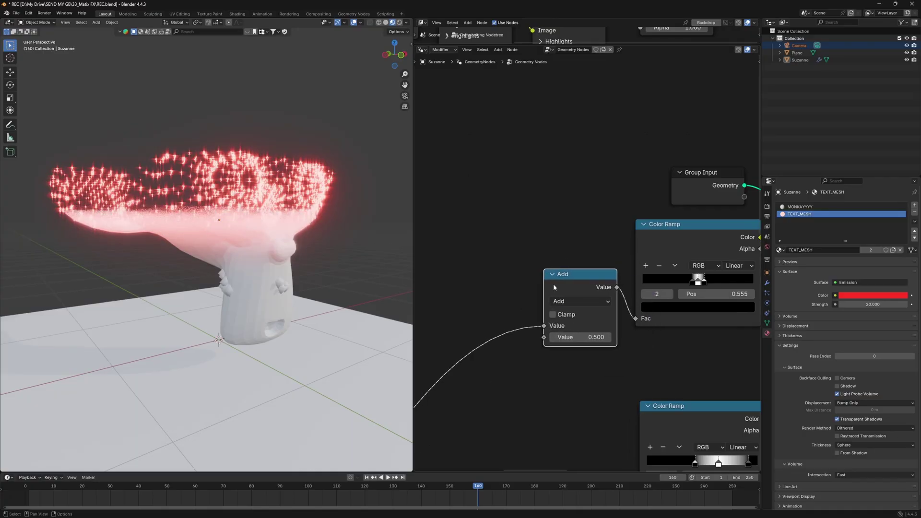
scroll(566, 326, "up", 6)
left_click_drag(582, 381, 442, 381)
Insert an Instance on Points node between Distribute Points on Faces and Join Geometry.
middle_click_drag(384, 226, 352, 233)
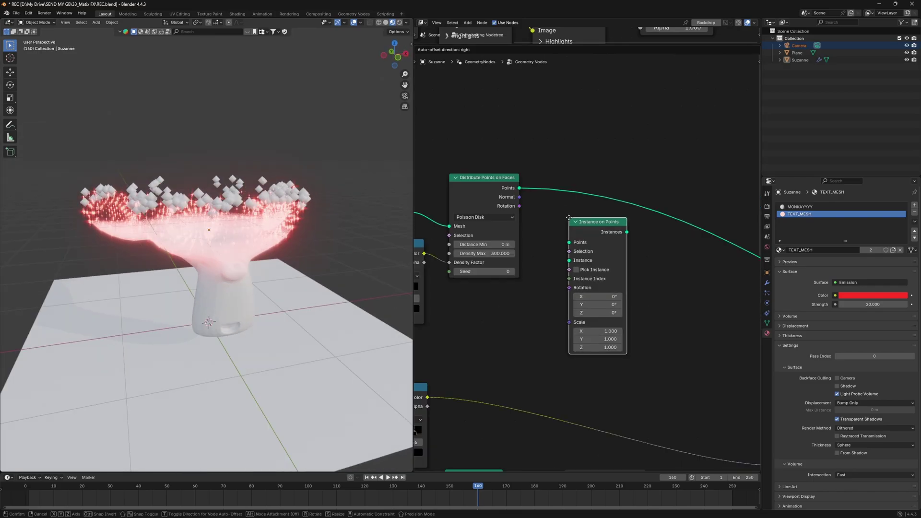
left_click(569, 217)
scroll(568, 220, "up", 4)
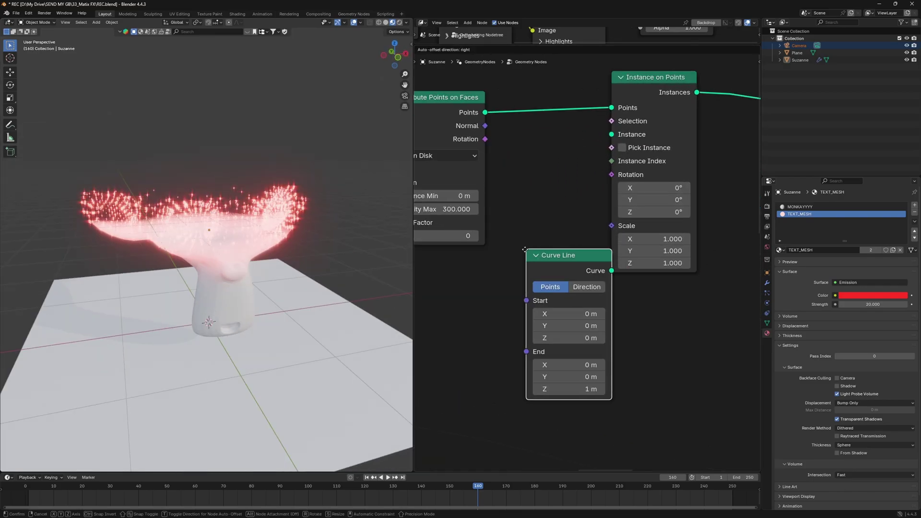
Place the Curve Line node, connect it to the Instance input of Instance on Points, and set its End Z to 4 m.
left_click(469, 256)
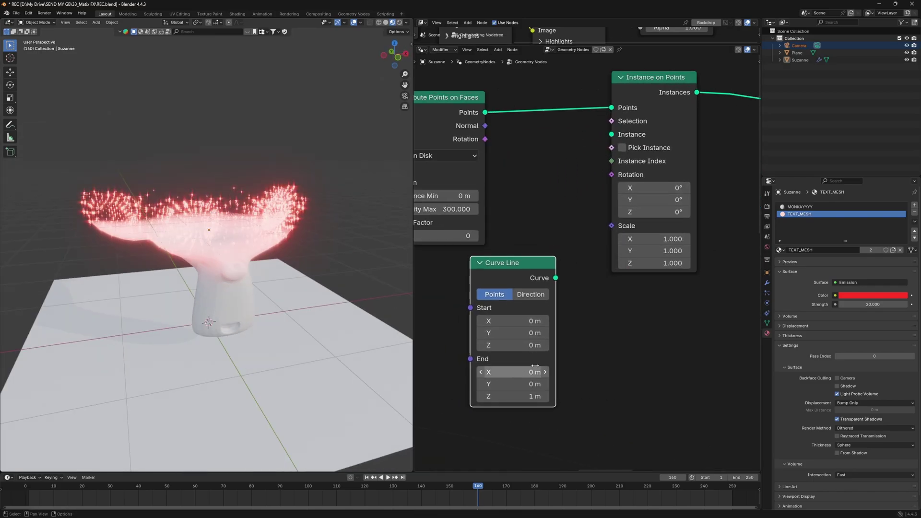
left_click_drag(585, 161, 608, 136)
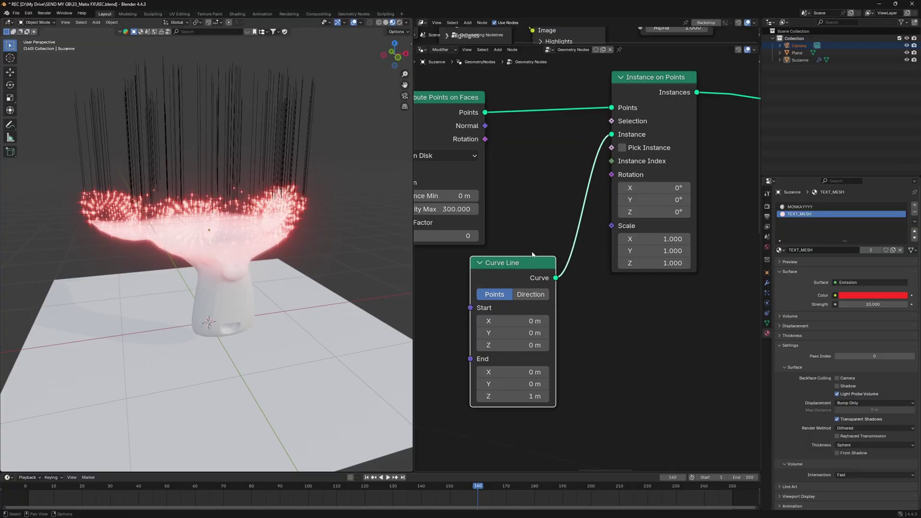
double_click(550, 377)
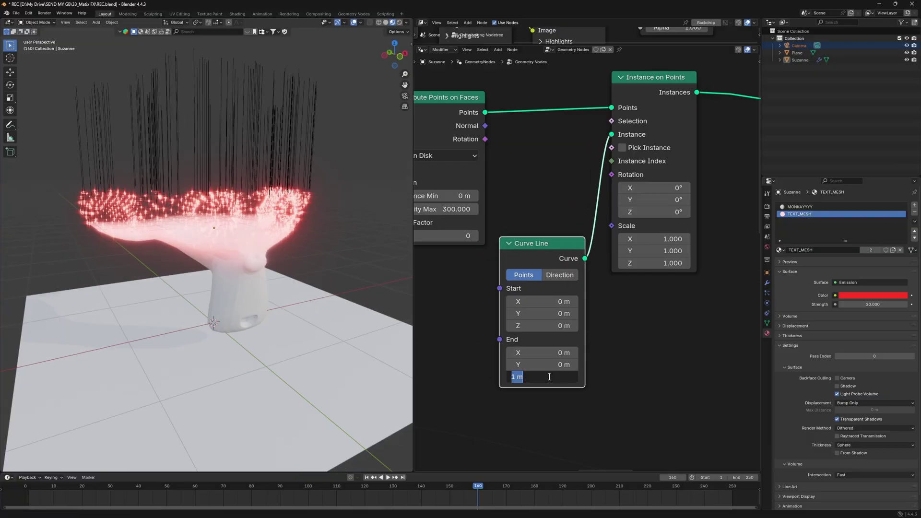
type("4")
key("Return")
Collapse the Curve Line node and move it directly above the Instance on Points node.
scroll(220, 139, "down", 4)
middle_click_drag(214, 211, 275, 252, "shift")
scroll(578, 246, "down", 3)
left_click(524, 247)
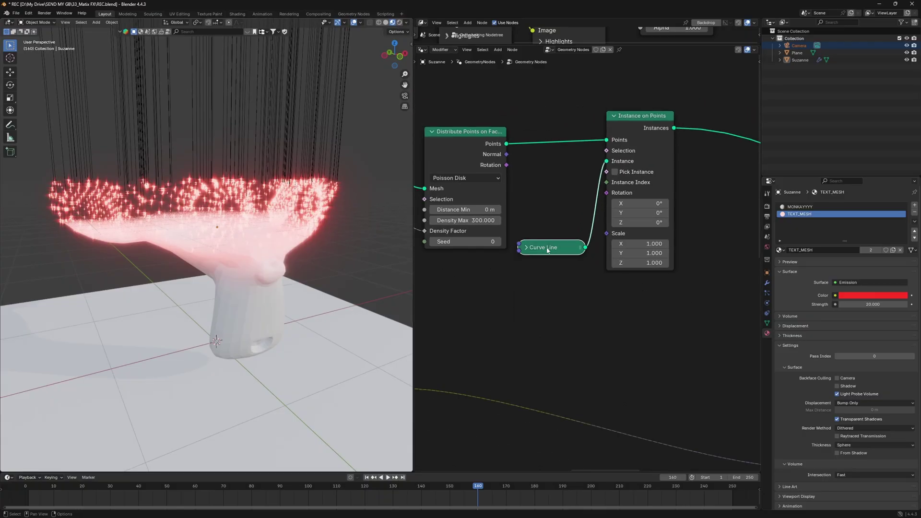
left_click_drag(549, 244, 640, 96)
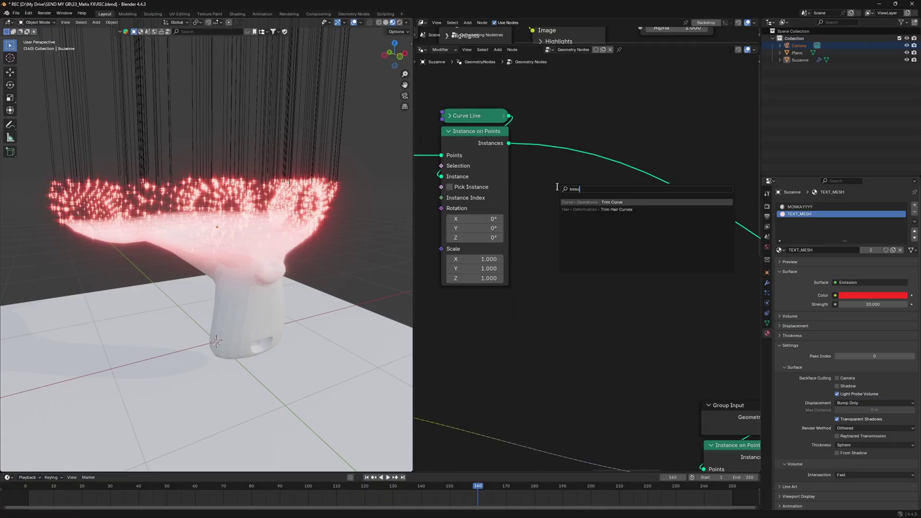
Insert a Trim Curve node after Instance on Points and try shifting its Start and End factors together.
key("Return")
left_click(611, 123)
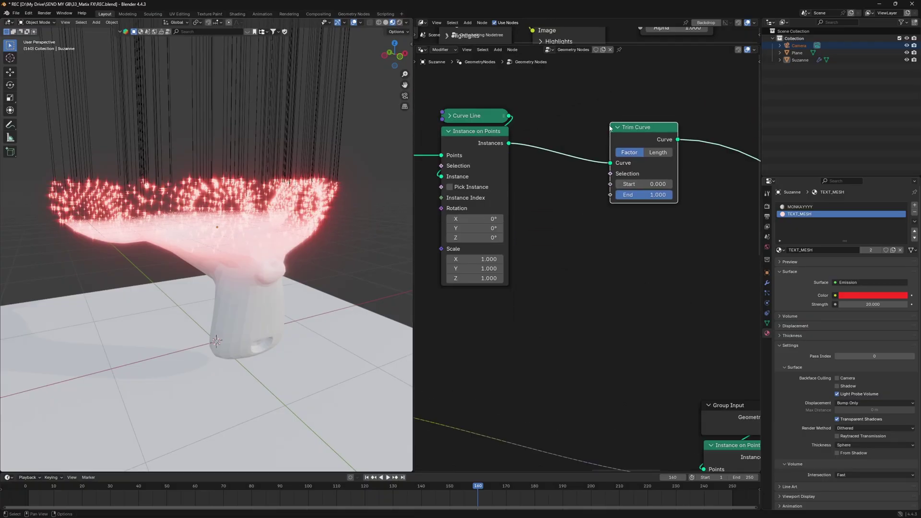
scroll(582, 240, "down", 4)
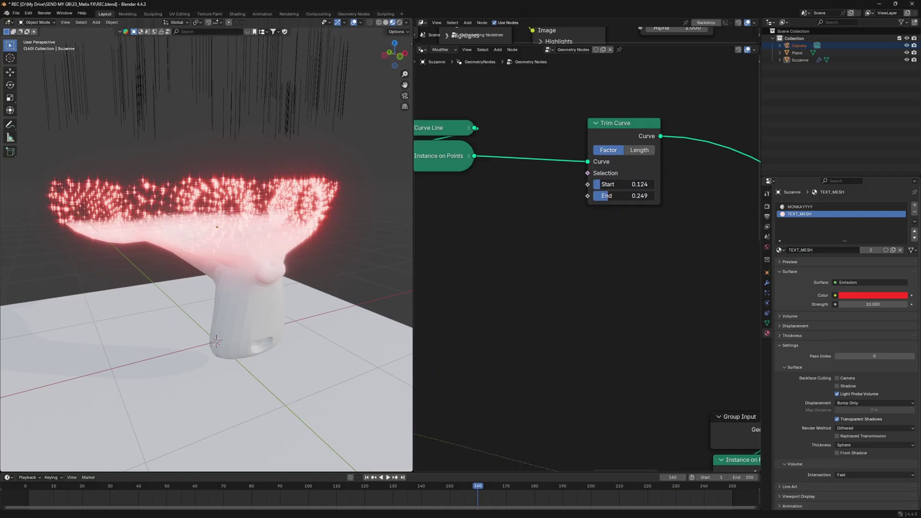
left_click_drag(623, 192, 622, 192)
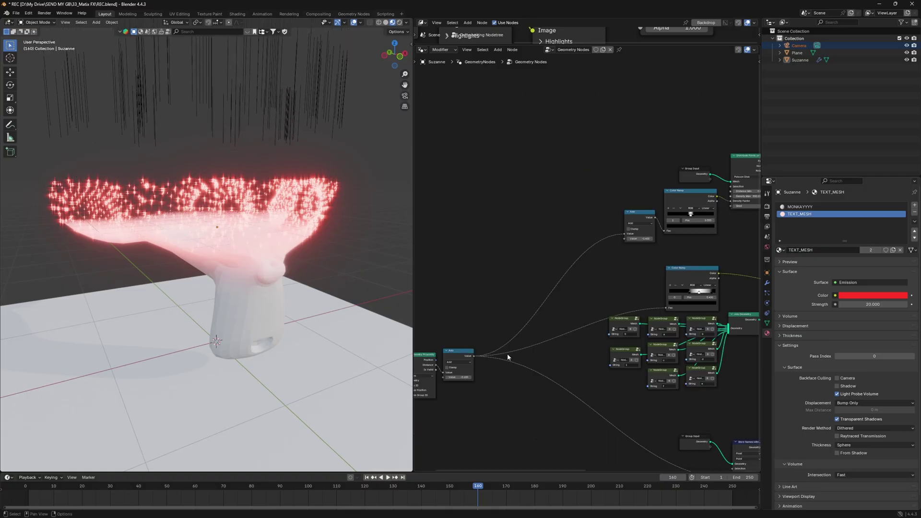
Connect the Add value after Geometry Proximity to Trim Curve's Start and End inputs through a reroute point.
mouse_move(474, 357)
left_mouse_down()
mouse_move(853, 257)
mouse_move(650, 178)
left_mouse_up()
scroll(676, 146, "up", 3)
right_click_drag(479, 229, 491, 266, "shift")
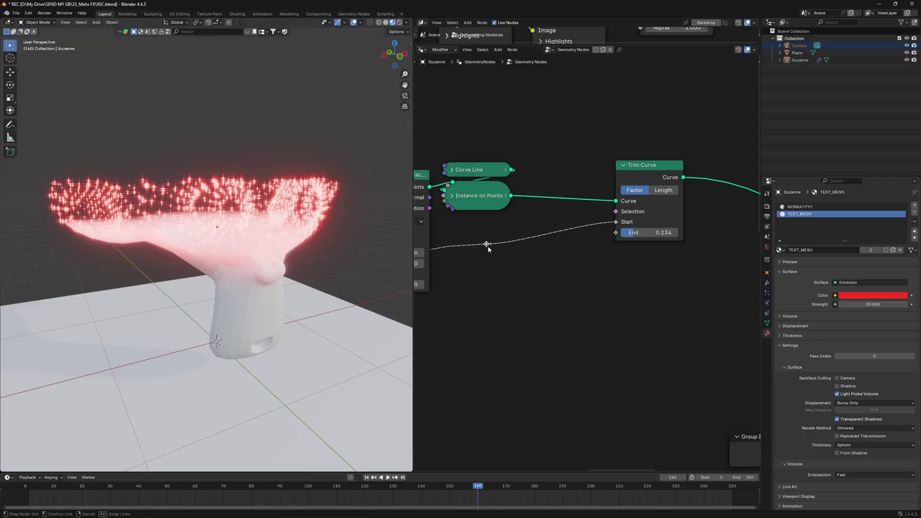
left_click_drag(612, 234, 612, 234)
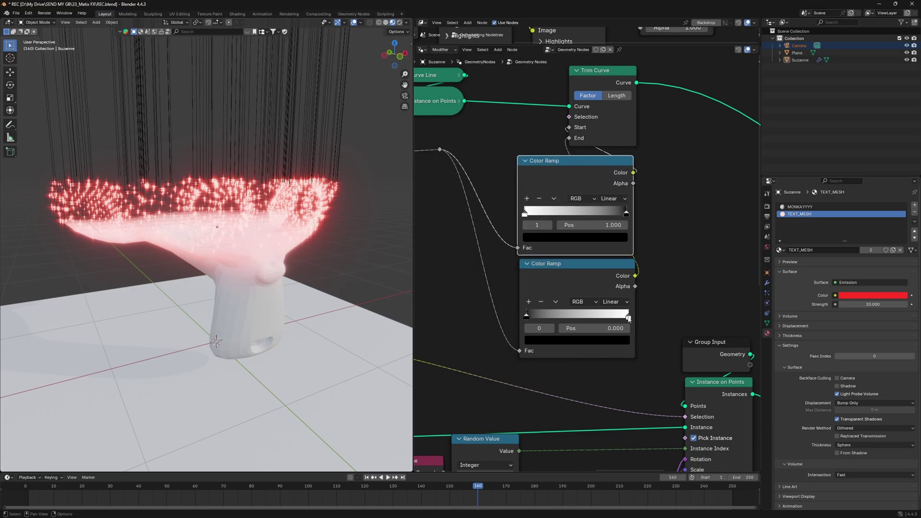
Swap the black and white stops of the lower Color Ramp driving Trim Curve so it runs from white to black.
left_click_drag(629, 319, 563, 318)
left_click_drag(526, 317, 627, 317)
left_click_drag(563, 317, 526, 317)
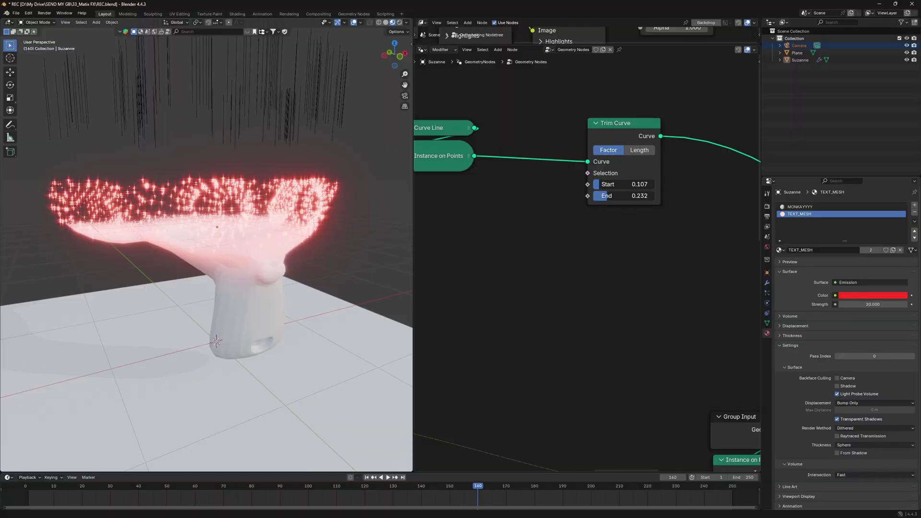
Tidy the Color Ramps and set their Add nodes to -1.420 and -1.660 to leave only short line segments.
left_click_drag(624, 196, 627, 196)
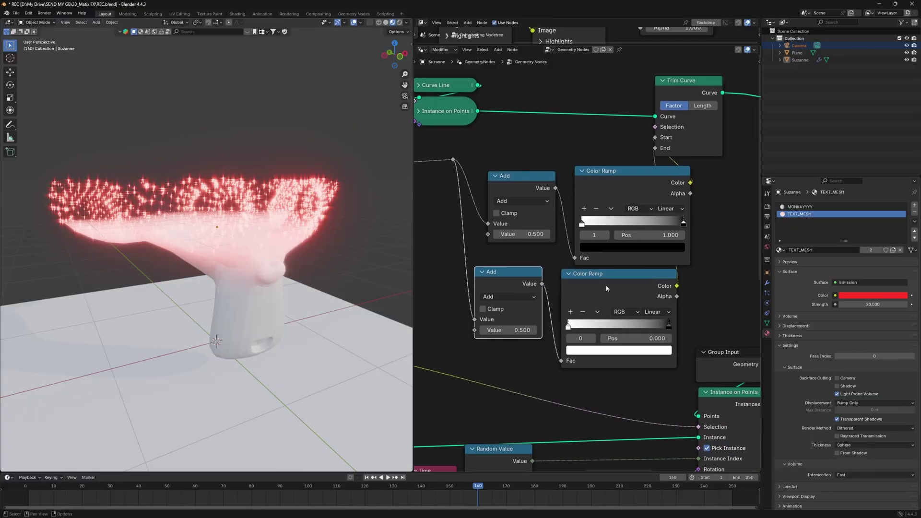
left_click_drag(607, 288, 625, 284)
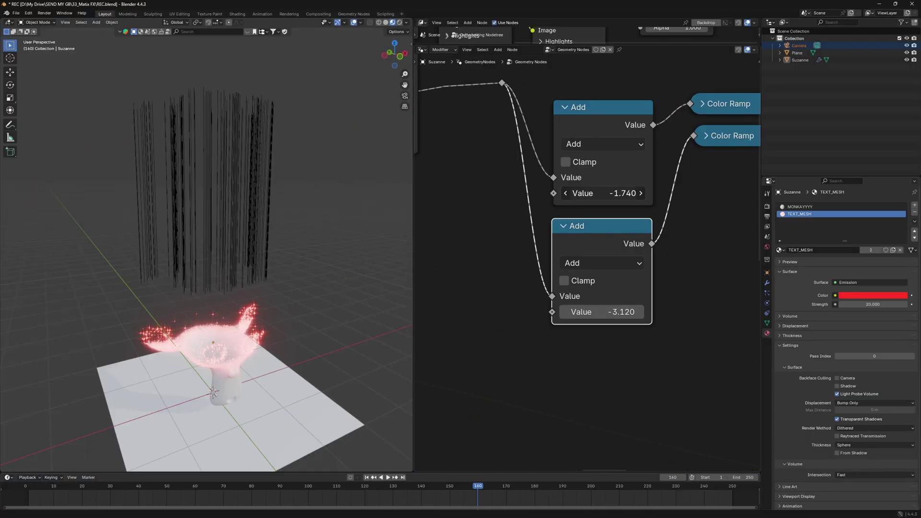
mouse_move(599, 311)
left_mouse_down()
mouse_move(623, 312)
mouse_move(590, 312)
left_mouse_up()
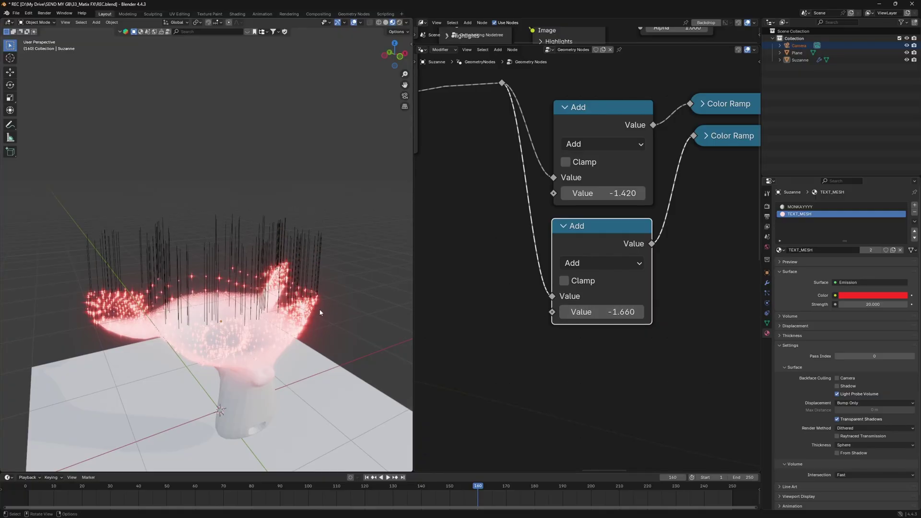
middle_click_drag(320, 313, 322, 289)
scroll(547, 293, "down", 9)
Set the Add node after Geometry Proximity to -0.580 to test how the lines follow the dissolve.
middle_click_drag(494, 294, 554, 295)
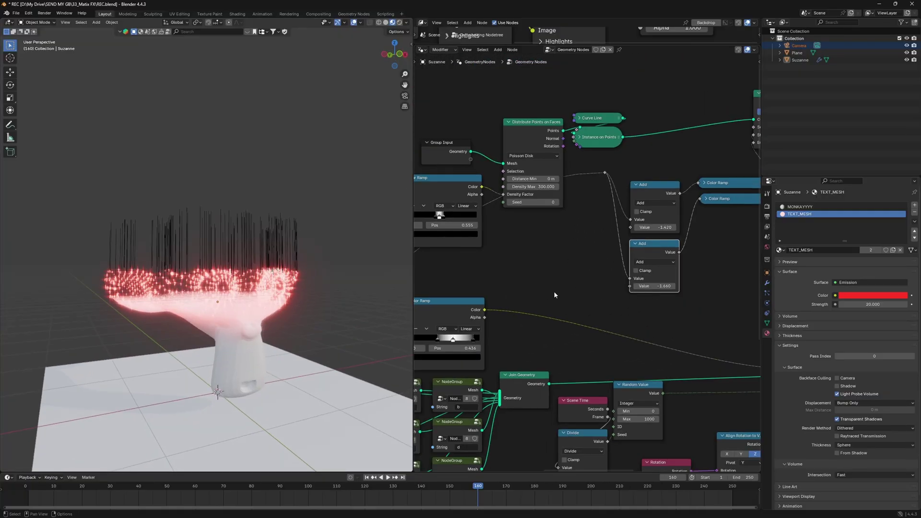
scroll(565, 263, "down", 1)
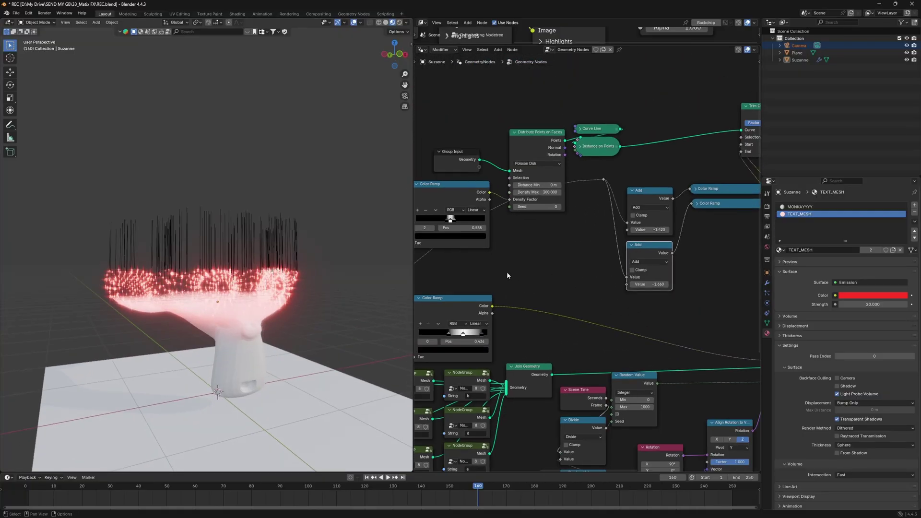
middle_click_drag(507, 273, 707, 255)
middle_click_drag(554, 284, 740, 167)
middle_click_drag(590, 278, 691, 252)
scroll(639, 291, "up", 4)
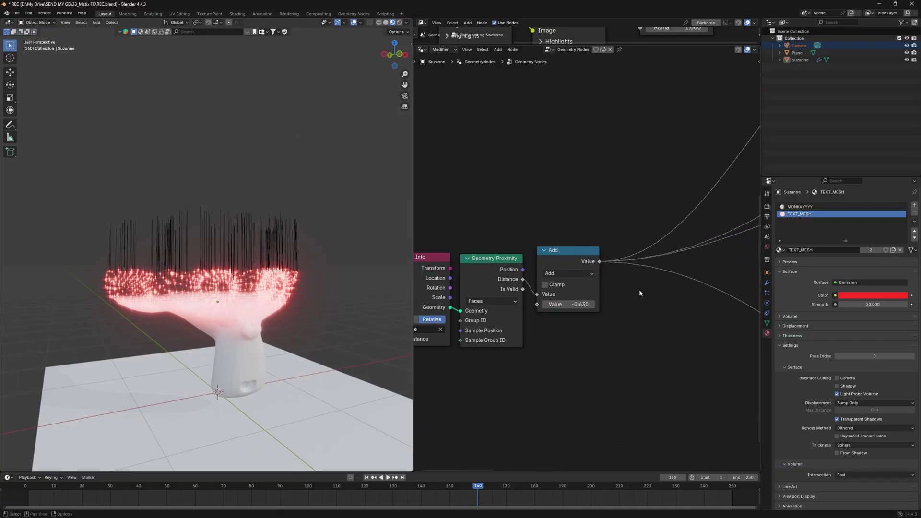
scroll(640, 292, "up", 2)
mouse_move(561, 320)
left_mouse_down()
mouse_move(572, 320)
mouse_move(535, 319)
mouse_move(564, 319)
left_mouse_up()
scroll(681, 241, "down", 5)
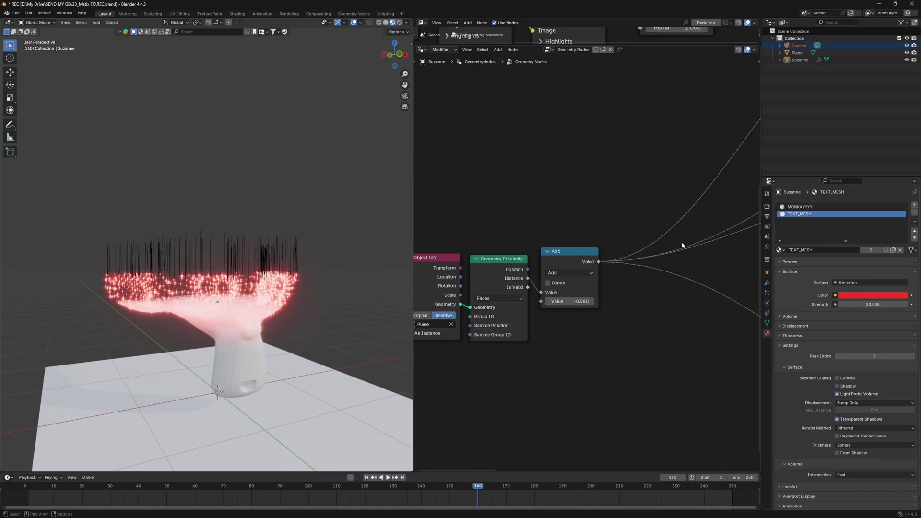
Insert a Realize Instances node between Instance on Points and Trim Curve.
middle_click_drag(681, 241, 544, 323)
middle_click_drag(656, 232, 499, 302)
middle_click_drag(720, 211, 502, 296)
left_click_drag(658, 242, 531, 282)
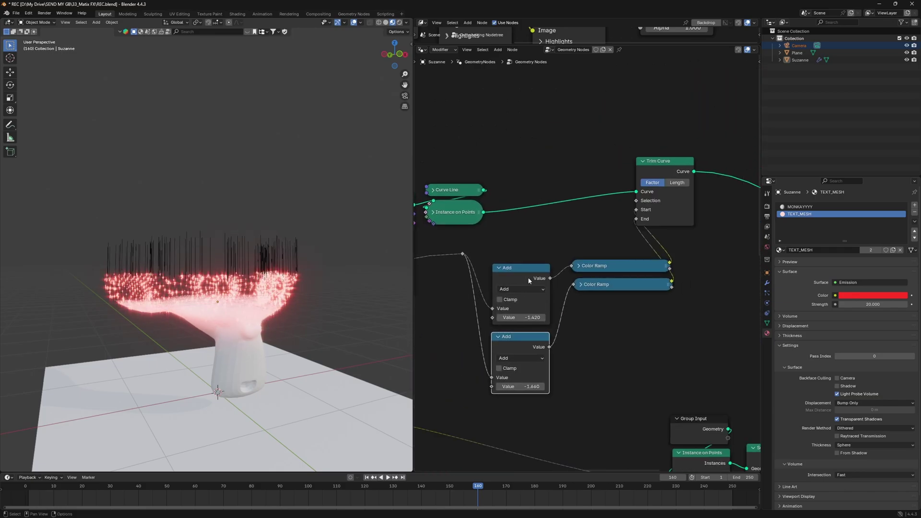
scroll(531, 282, "up", 2)
middle_click_drag(527, 206, 554, 220)
key("shift+a")
left_click(554, 219)
type("rrea")
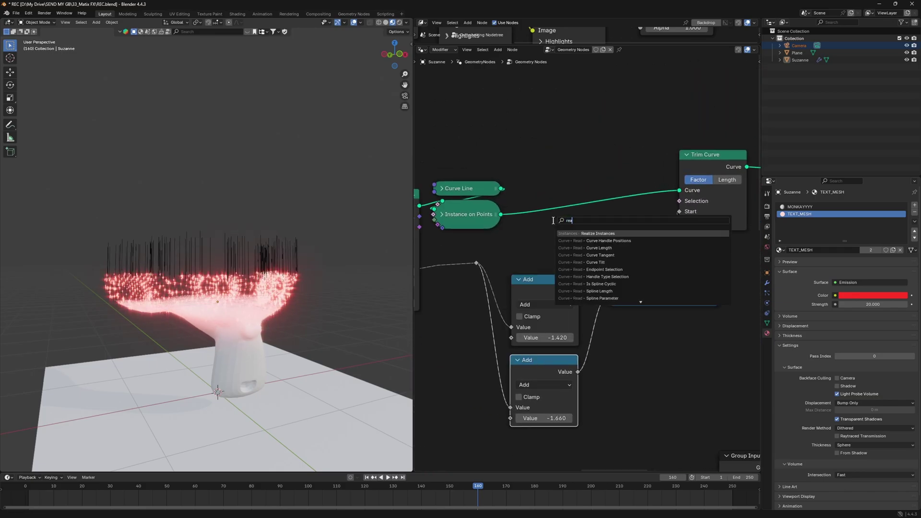
left_click(598, 233)
left_click(570, 171)
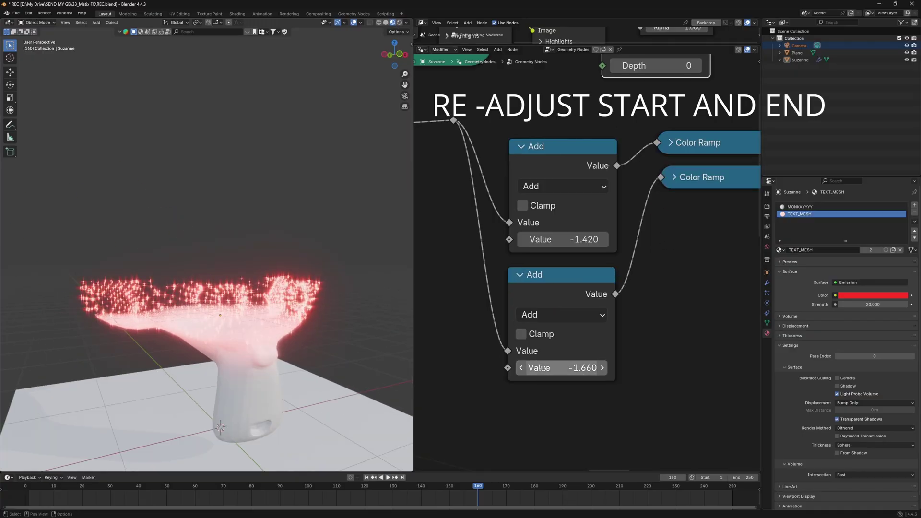
Readjust the Start and End Add nodes to -1.980 and -2.150, and test them by varying the Geometry Proximity Add value.
left_click_drag(576, 368, 552, 368)
left_click_drag(562, 240, 537, 239)
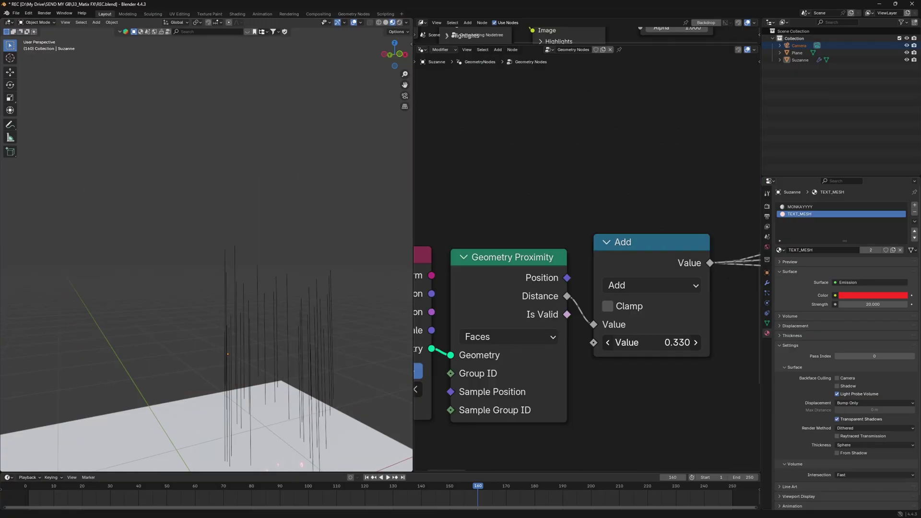
left_click_drag(672, 343, 605, 342)
scroll(690, 249, "down", 5)
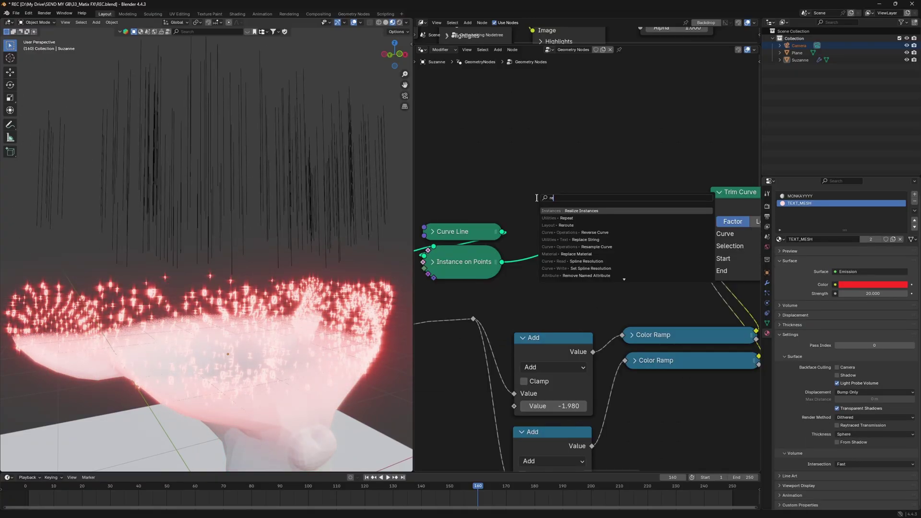
Insert a Reverse Curve node before Trim Curve and set the lower Add node's value to -3, testing the dissolve offset.
left_click(570, 211)
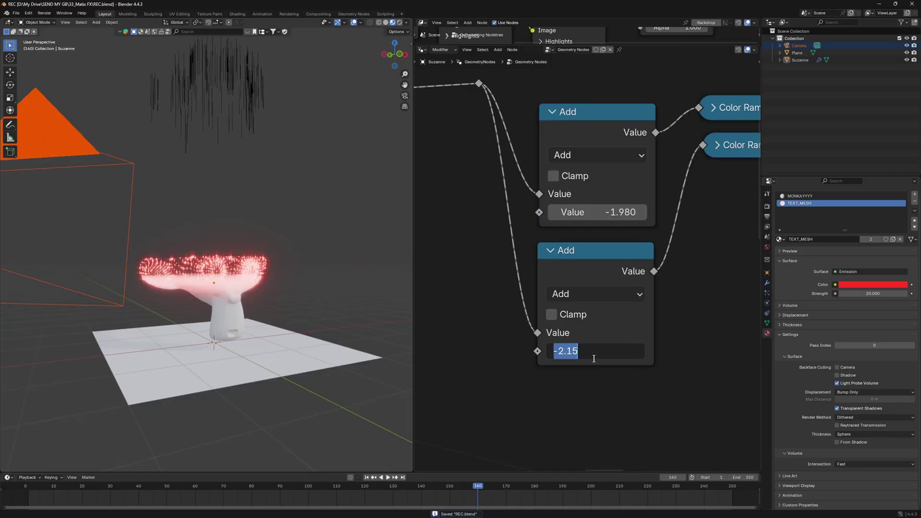
type("-3")
key("Return")
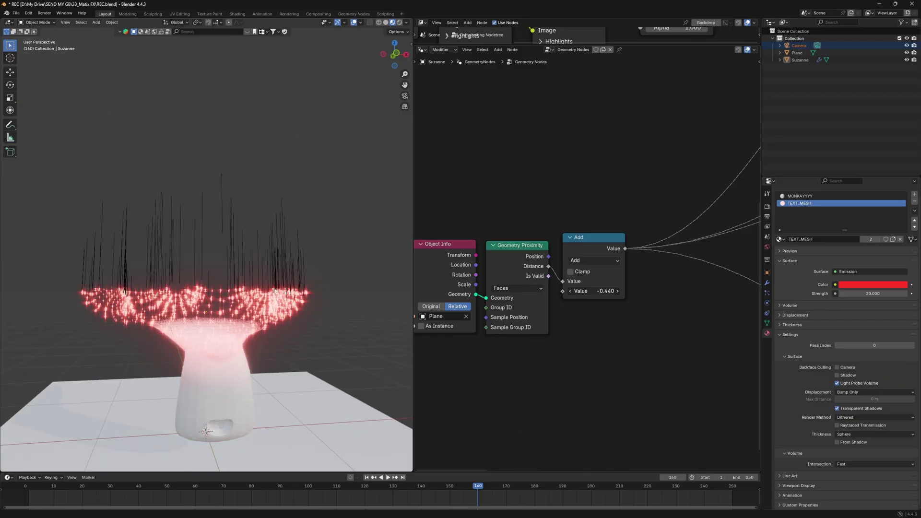
left_click_drag(593, 291, 550, 291)
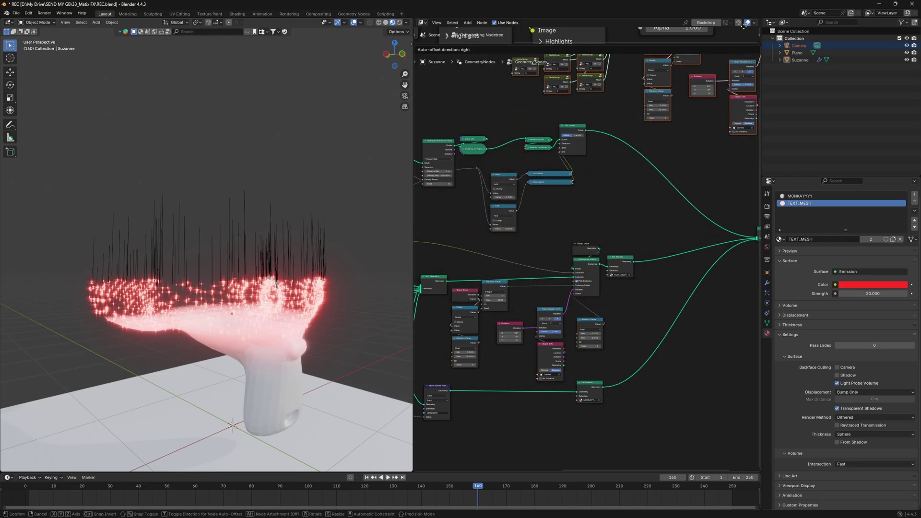
Place the duplicated character, random value, rotation and Instance on Points nodes beside the Trim Curve output.
middle_click_drag(623, 240, 561, 287)
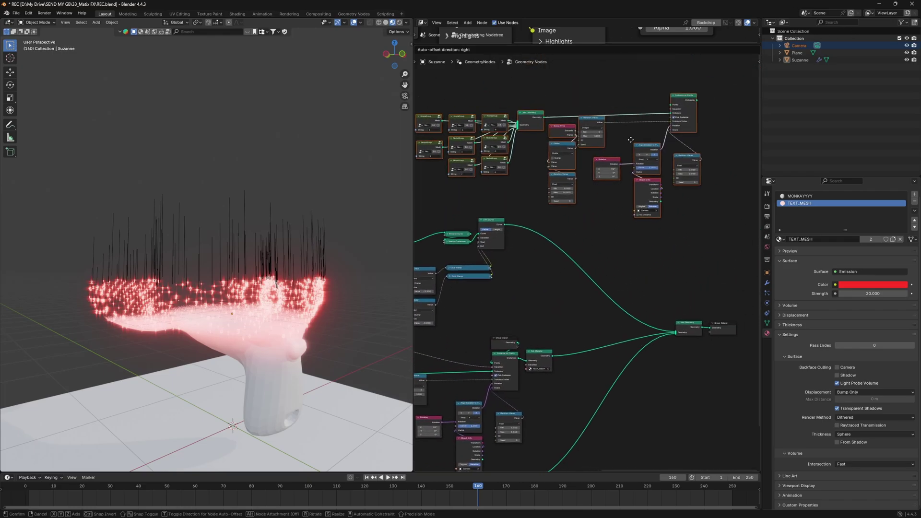
left_click_drag(714, 70, 503, 264)
key("g")
left_click(475, 386)
scroll(499, 307, "up", 5)
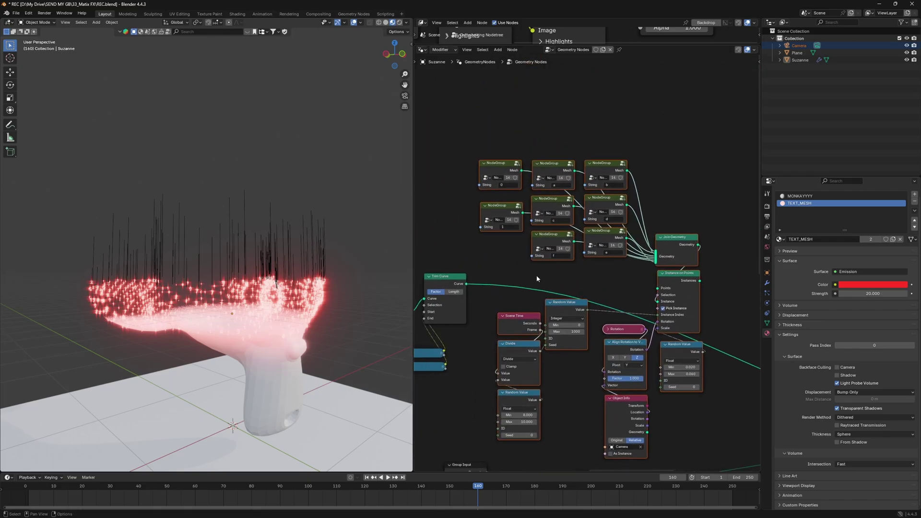
Feed Trim Curve into the duplicated Instance on Points node's Points input and connect its Instances to the final Join Geometry.
left_click_drag(652, 290, 657, 289)
middle_click_drag(705, 281, 533, 253)
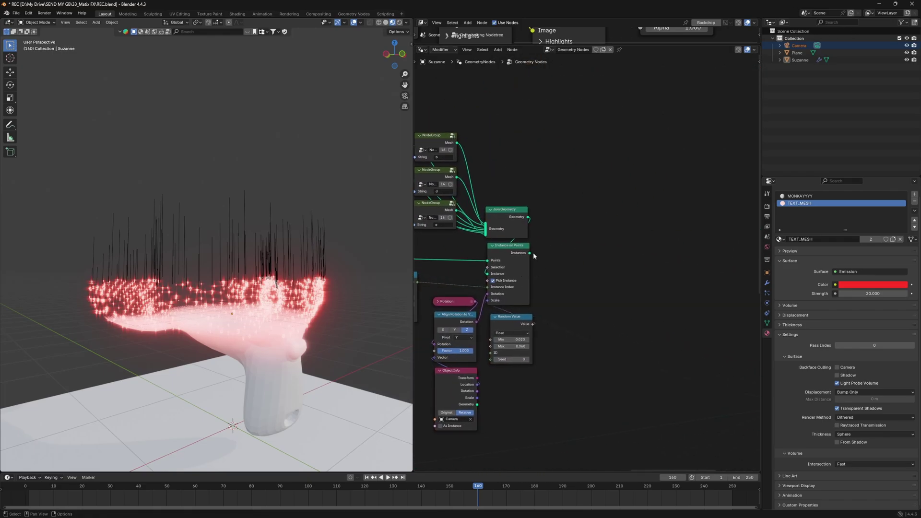
mouse_move(529, 252)
left_mouse_down()
mouse_move(856, 457)
mouse_move(677, 337)
left_mouse_up()
middle_click_drag(505, 293, 693, 333)
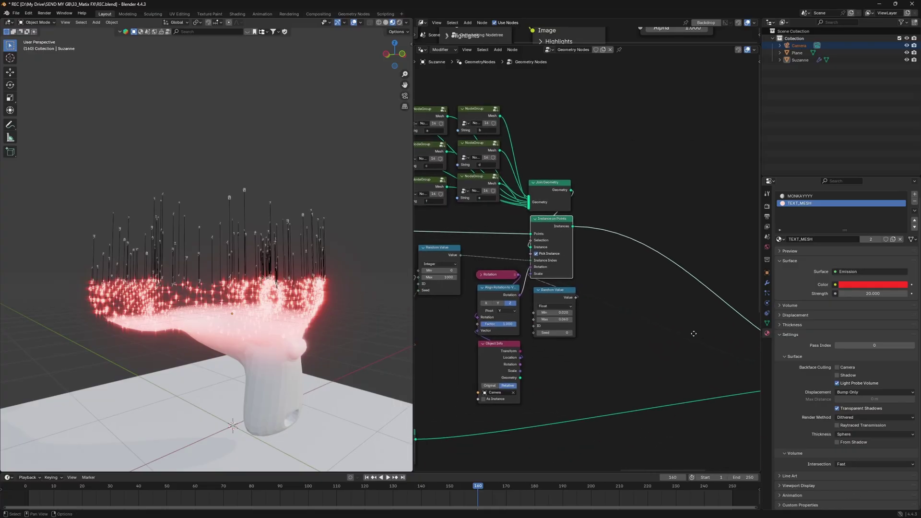
Cut Trim Curve's direct link to the final Join Geometry so only the characters are output, and save the file.
right_click_drag(648, 299, 643, 333, "ctrl")
middle_click_drag(651, 333, 589, 297)
scroll(590, 278, "up", 5)
scroll(592, 278, "down", 5)
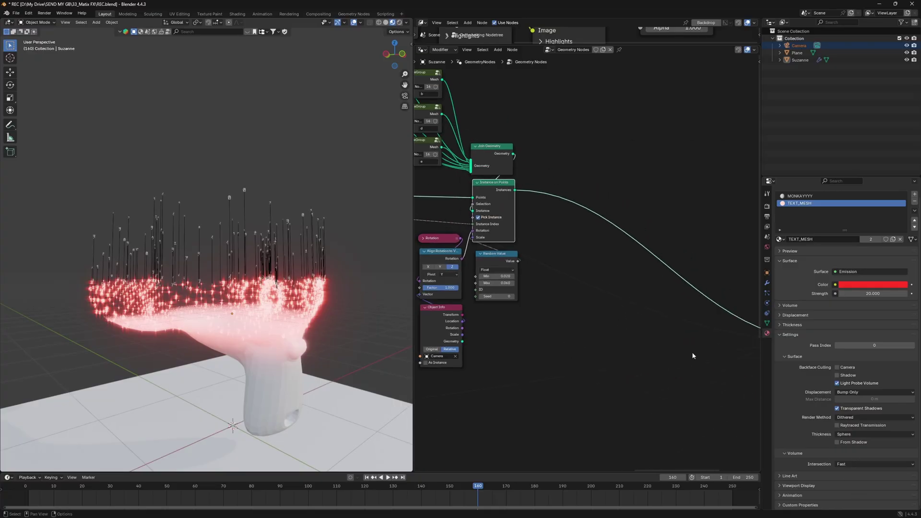
middle_click_drag(691, 352, 539, 309)
middle_click_drag(453, 259, 755, 351)
scroll(645, 320, "up", 1)
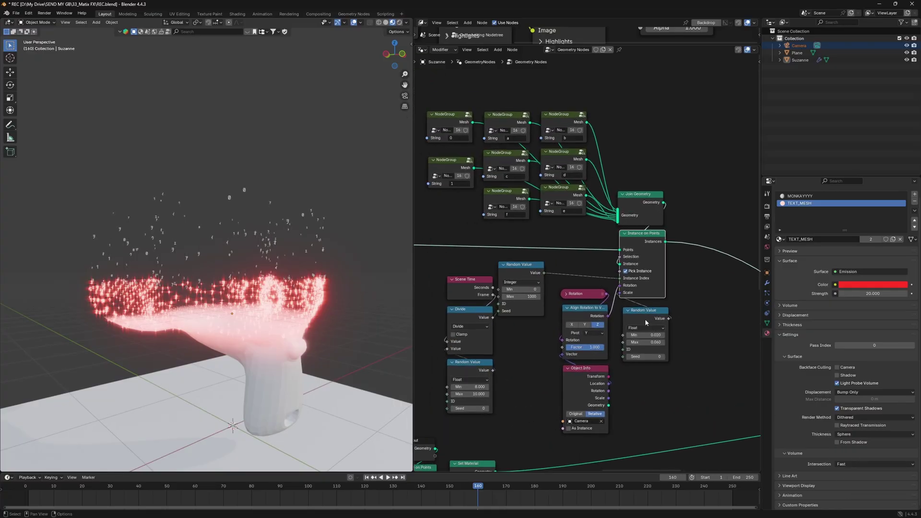
key("ctrl+s")
scroll(623, 308, "down", 4)
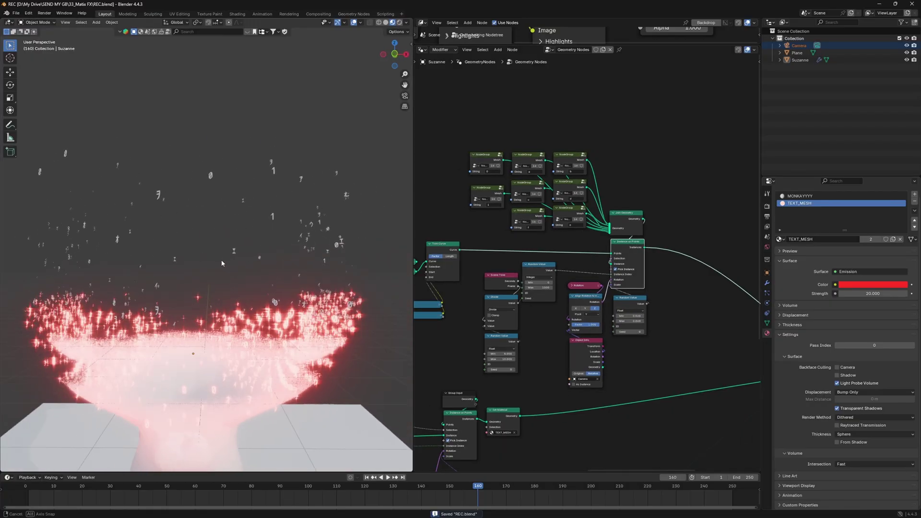
Insert a Subdivide Curve node between Instance on Points and Reverse Curve, and set its Cuts to 64.
middle_click_drag(513, 292, 590, 298)
scroll(576, 304, "up", 8)
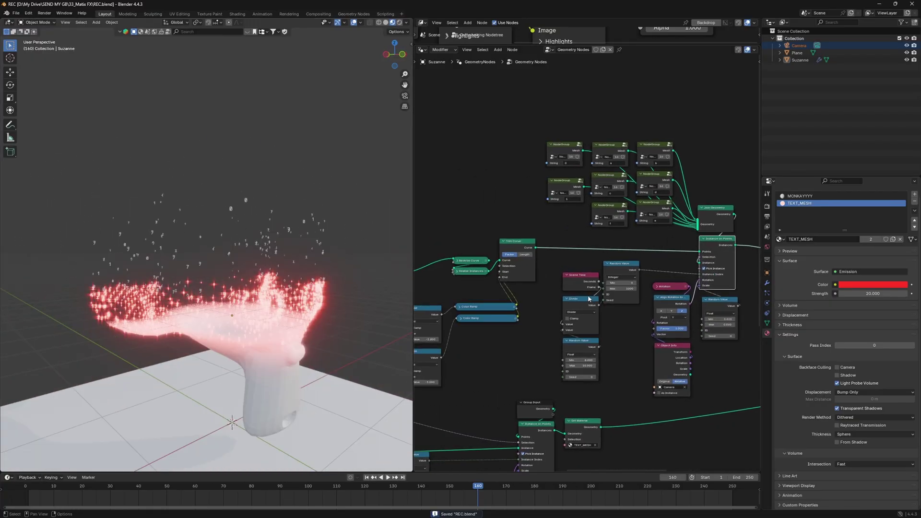
middle_click_drag(530, 317, 706, 315)
left_click_drag(651, 243, 651, 244)
scroll(580, 240, "up", 3)
key("shift+a")
left_click(534, 228)
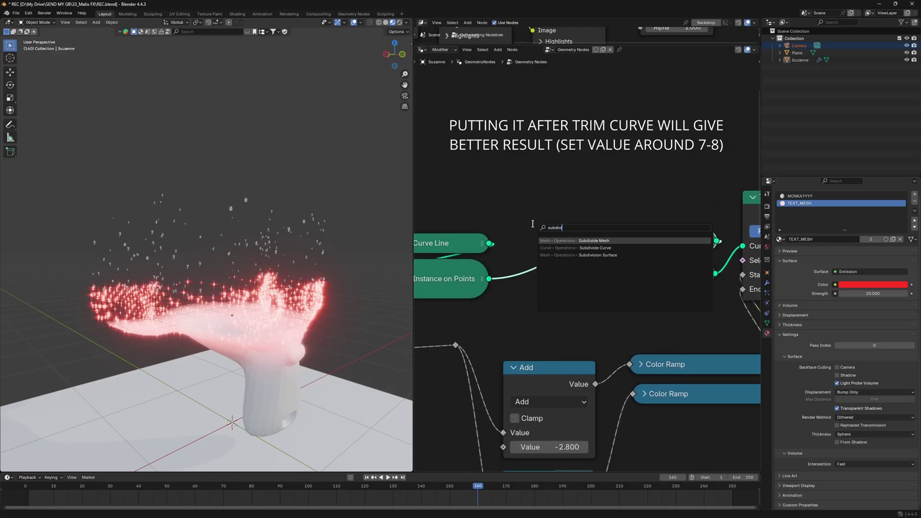
left_click(608, 247)
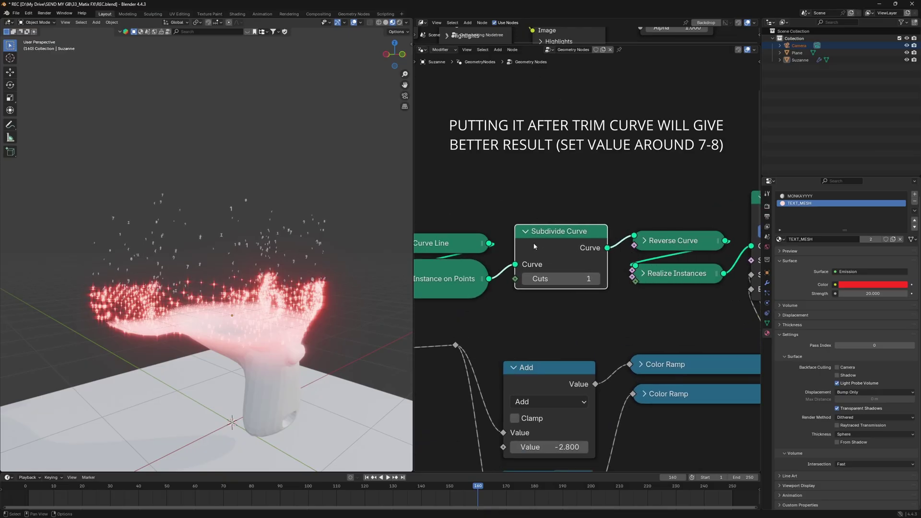
left_click(534, 242)
scroll(602, 295, "up", 1)
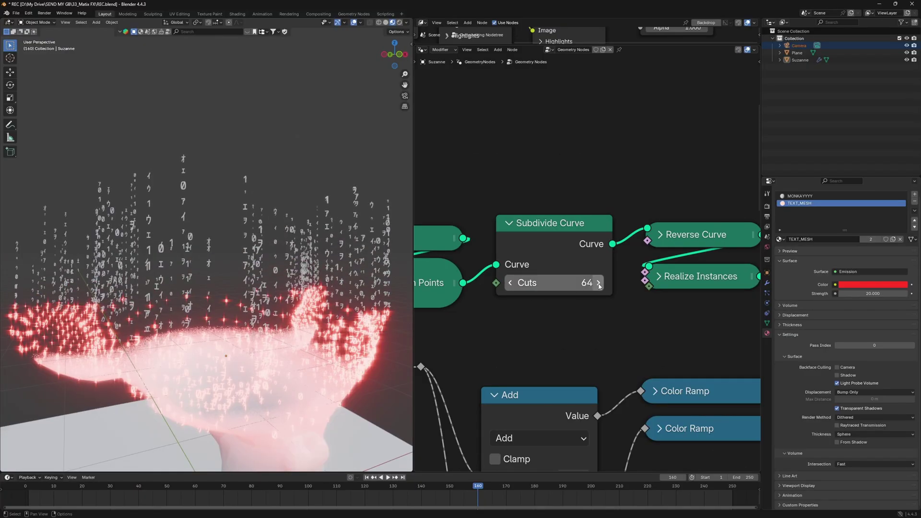
left_click_drag(554, 283, 590, 282)
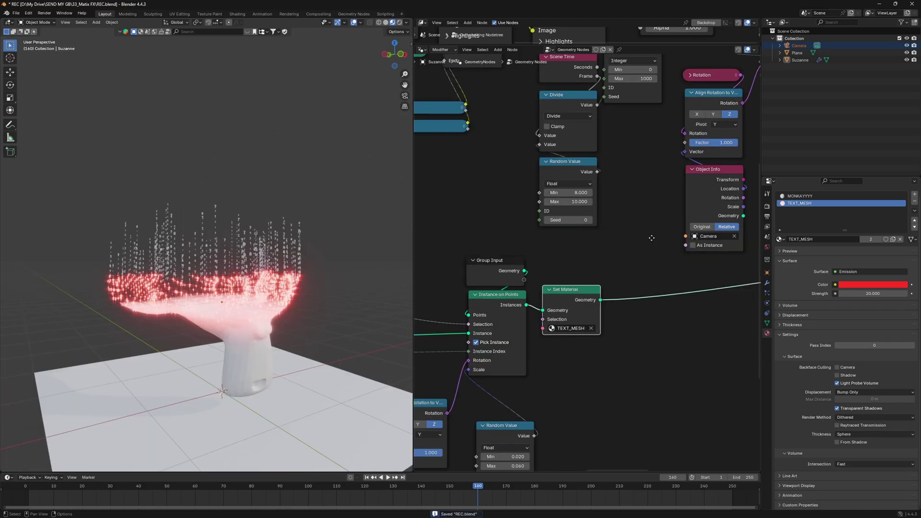
Duplicate the TEXT_MESH Set Material node and insert it after the Instance on Points node for the curve characters.
left_click_drag(758, 286, 810, 192)
left_click(620, 217)
middle_click_drag(703, 185, 526, 301)
key("g")
left_click(716, 132)
middle_click_drag(719, 142, 560, 226)
key("g")
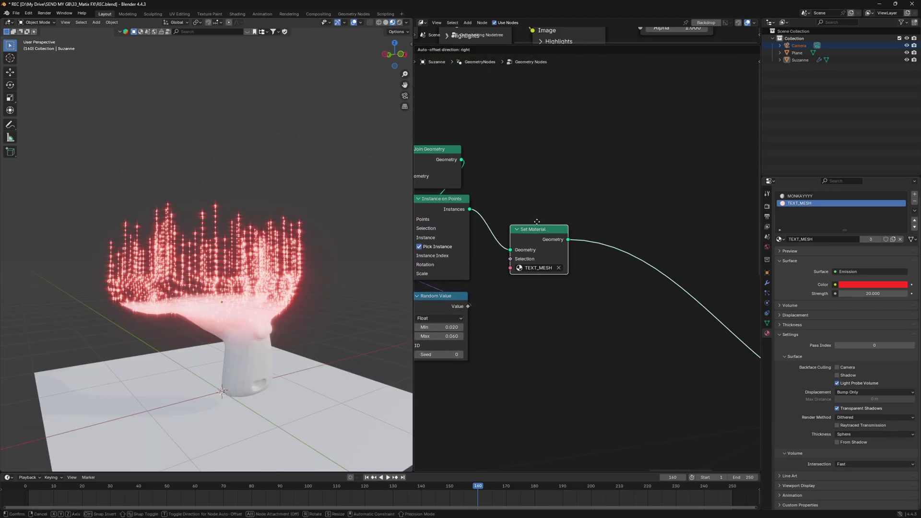
left_click(537, 196)
scroll(277, 291, "up", 3)
middle_click_drag(276, 291, 287, 261)
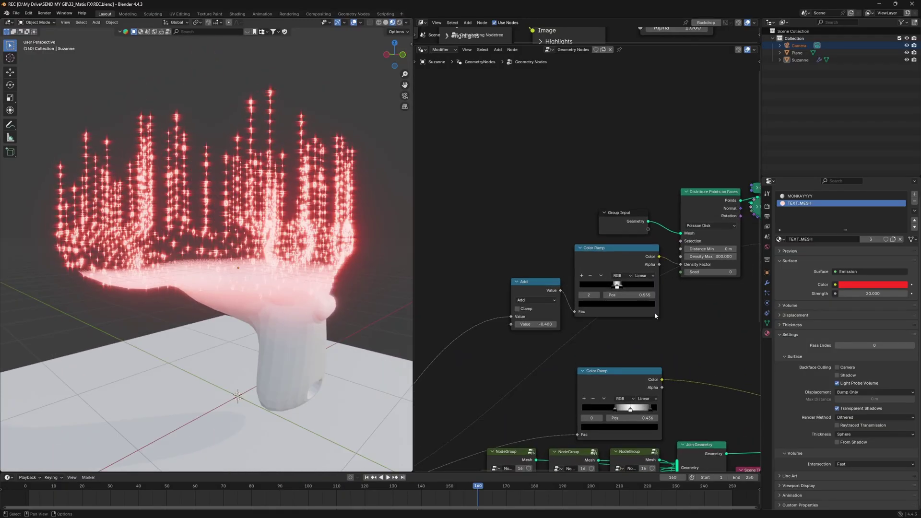
Copy the Store Named Attribute node that stores GRADIENT and paste it beside the curve characters' Instance on Points output.
scroll(655, 315, "up", 3)
middle_click_drag(546, 367, 676, 286)
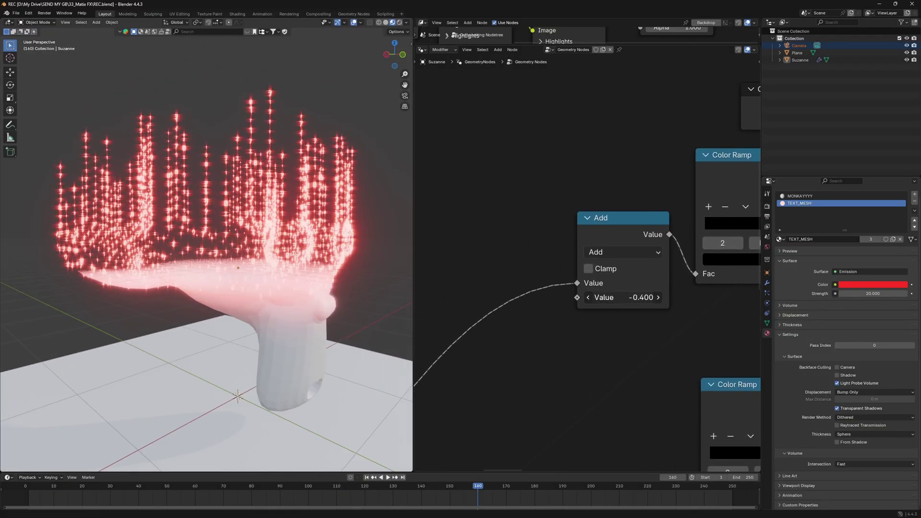
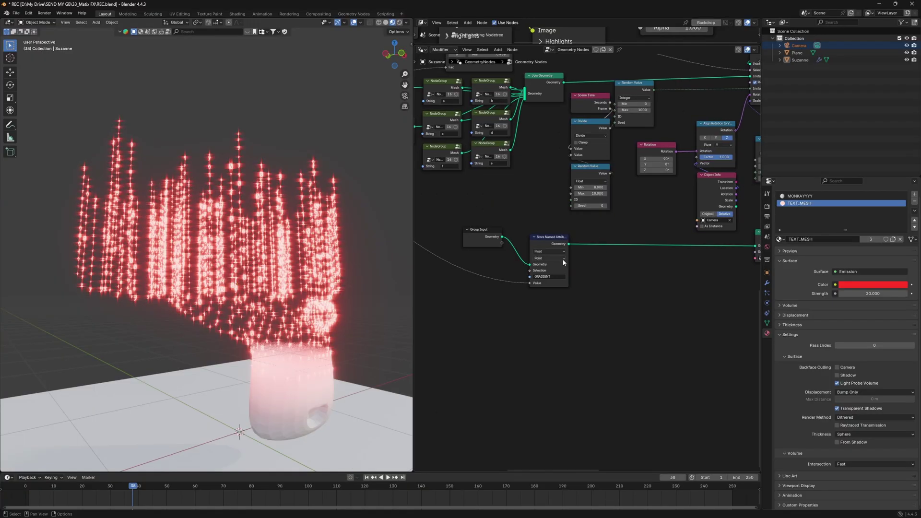
scroll(538, 239, "up", 3)
left_click(538, 233)
key("g")
left_click_drag(538, 233, 537, 237)
scroll(536, 244, "down", 5)
scroll(542, 244, "up", 5)
scroll(544, 244, "down", 5)
middle_click_drag(623, 238, 446, 316)
middle_click_drag(650, 289, 475, 357)
scroll(591, 278, "up", 5)
key("ctrl+v")
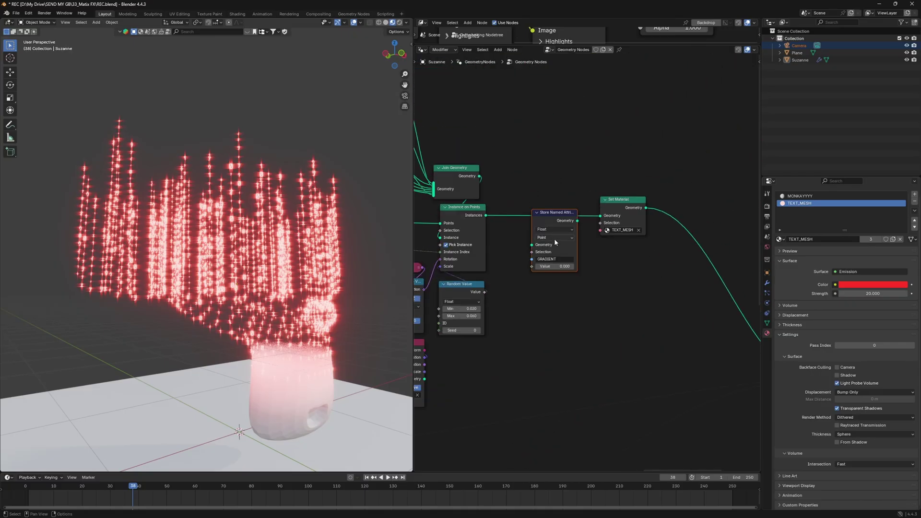
Insert the pasted GRADIENT Store Named Attribute node into the link between Instance on Points and Set Material.
scroll(554, 240, "up", 4)
middle_click_drag(552, 235, 608, 262)
left_click_drag(604, 226, 582, 211)
left_click(582, 211)
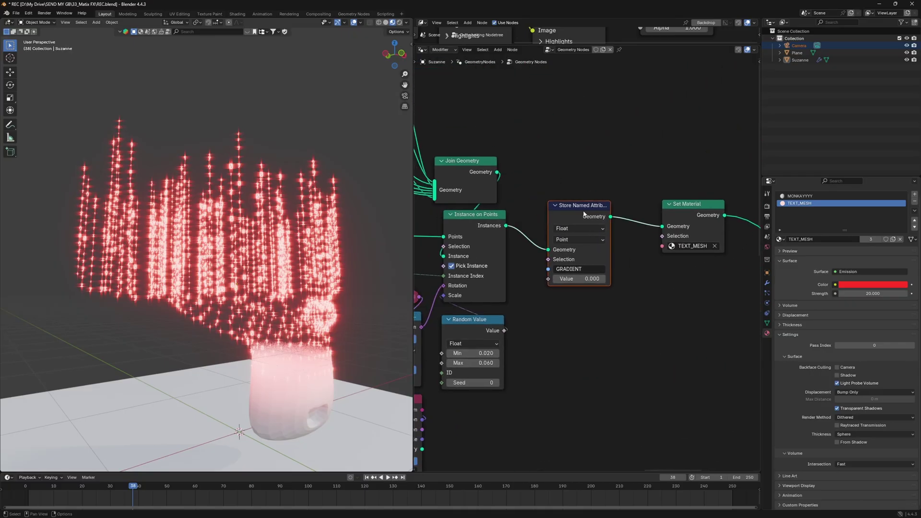
Connect the output of the Add node after Geometry Proximity to the Value input of the copied GRADIENT attribute node.
scroll(546, 287, "down", 2)
left_click_drag(565, 334, 606, 303)
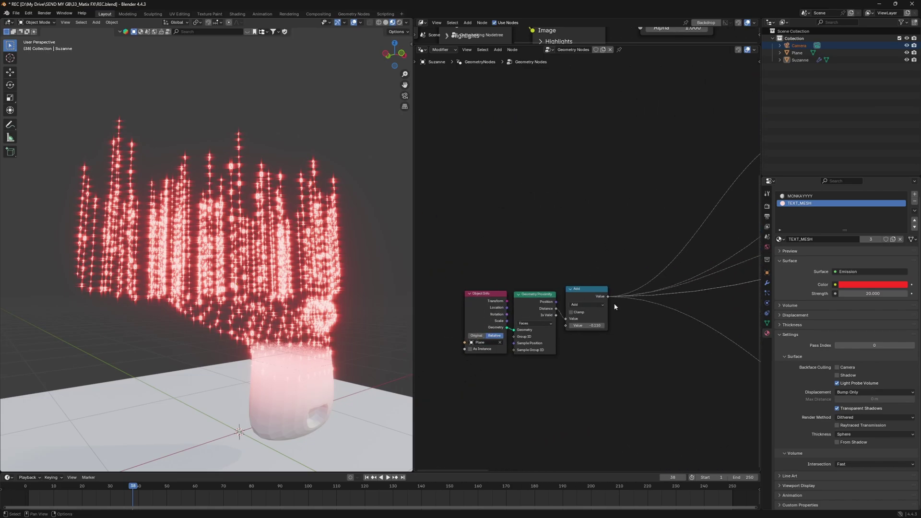
scroll(613, 305, "up", 2)
middle_click_drag(619, 339, 618, 284)
left_click_drag(585, 258, 580, 263)
Copy the TEXT_MESH material as TEXT_LINE in the Shader Editor and assign it in the curve characters' Set Material node.
left_click_drag(615, 47, 615, 318)
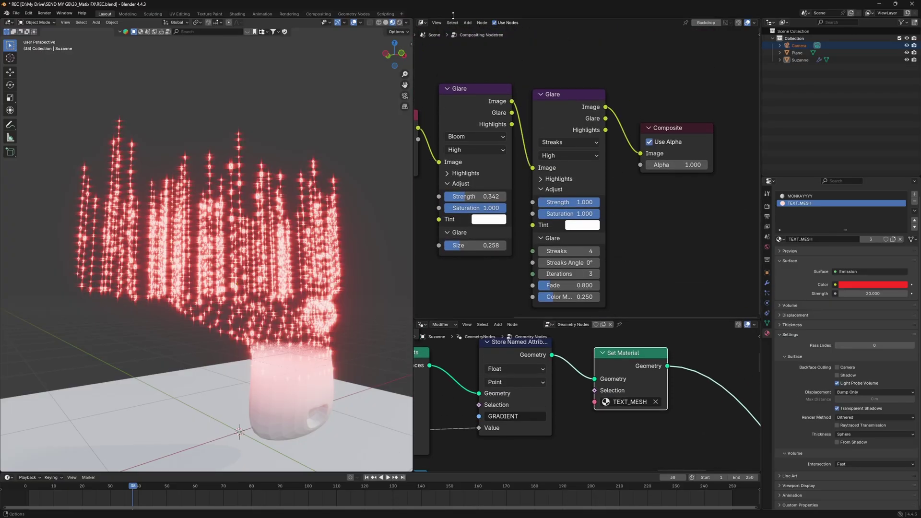
left_click(421, 23)
left_click(446, 81)
left_click(641, 24)
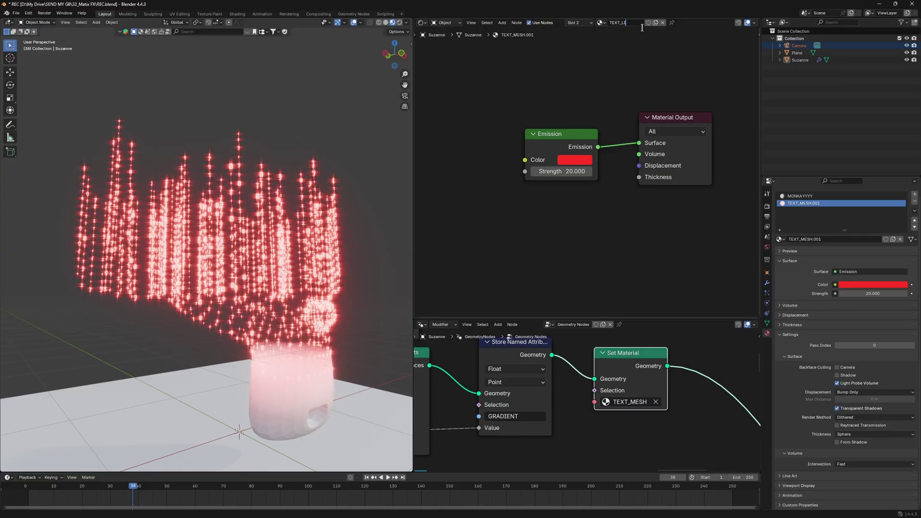
key("Return")
left_click(595, 392)
left_click(612, 422)
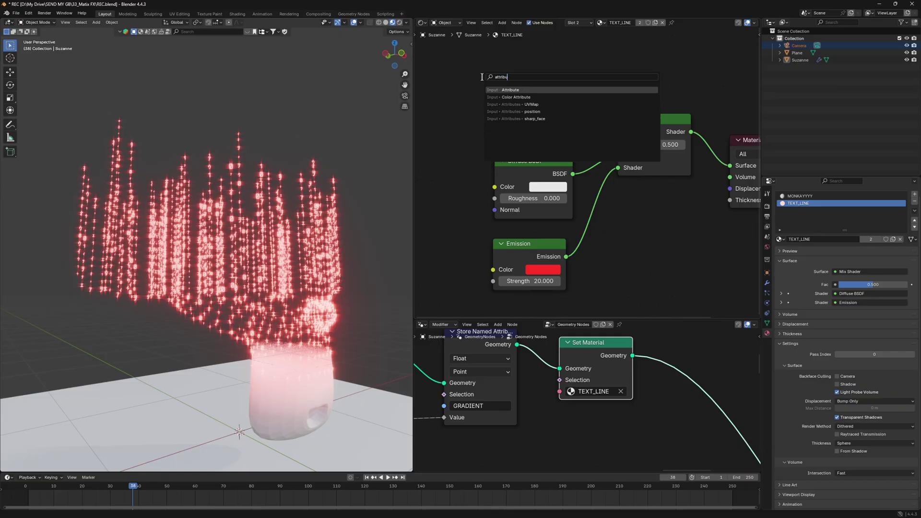
Add an Attribute node to the TEXT_LINE material and set its attribute name to GRADIENT.
key("Return")
left_click(482, 77)
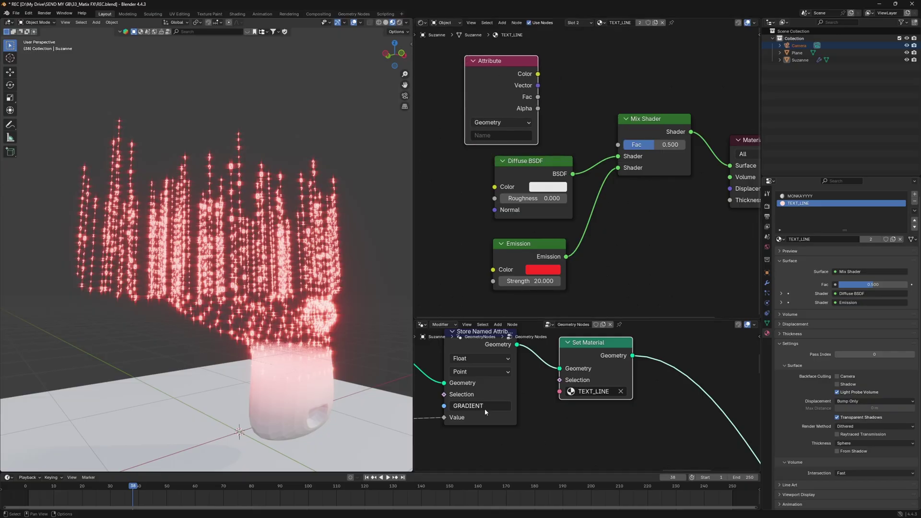
type("GRADIENT")
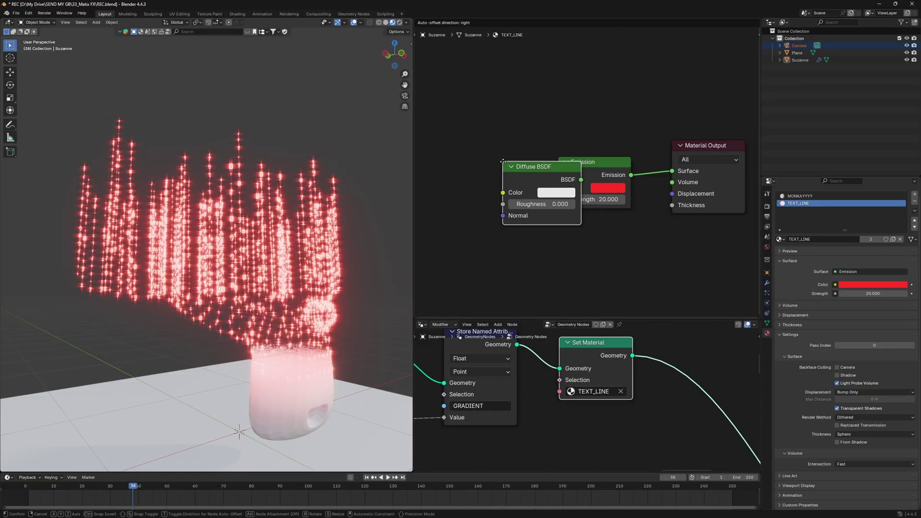
Mix a new Diffuse BSDF with the Emission through a Mix Shader, driving its factor with the Attribute node's Fac.
left_click(515, 94)
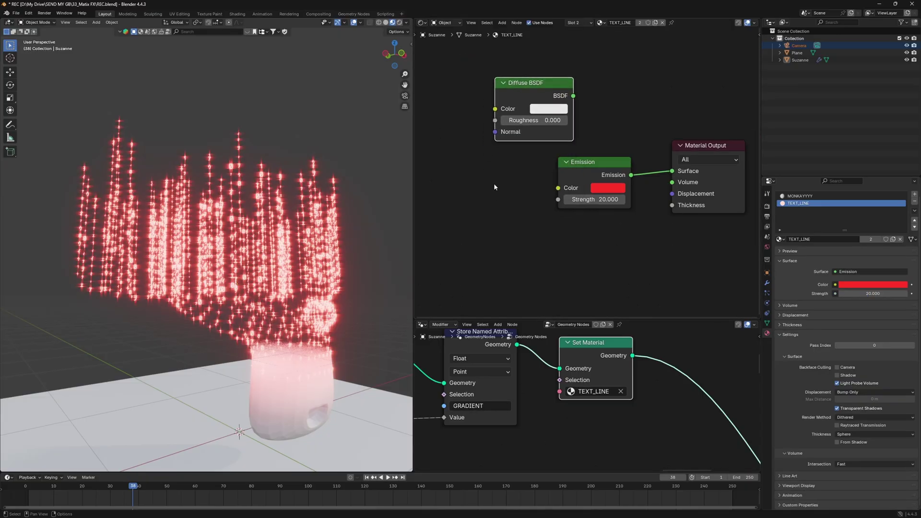
key("shift+a")
left_click(495, 185)
type("mix sh")
key("Return")
left_click(612, 75)
left_click_drag(586, 165, 521, 168)
left_click_drag(567, 178, 612, 122)
left_click_drag(573, 96, 611, 111)
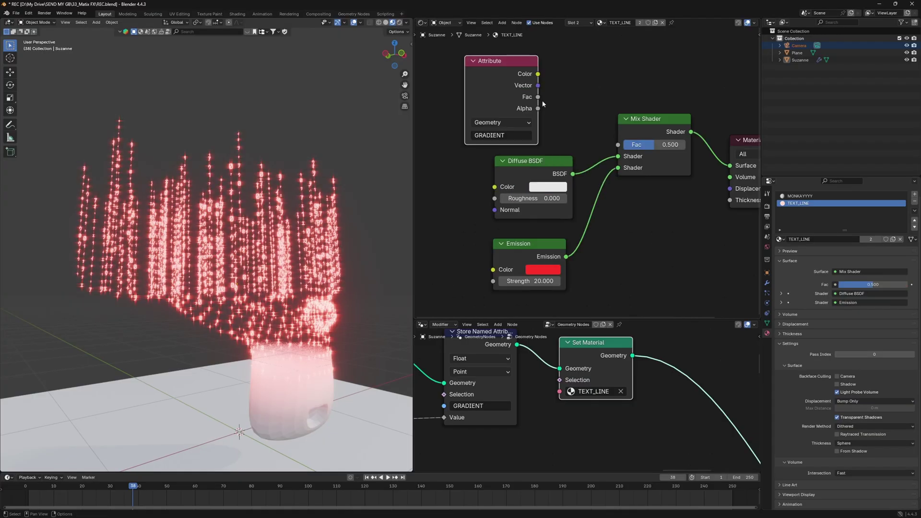
left_click_drag(538, 96, 620, 144)
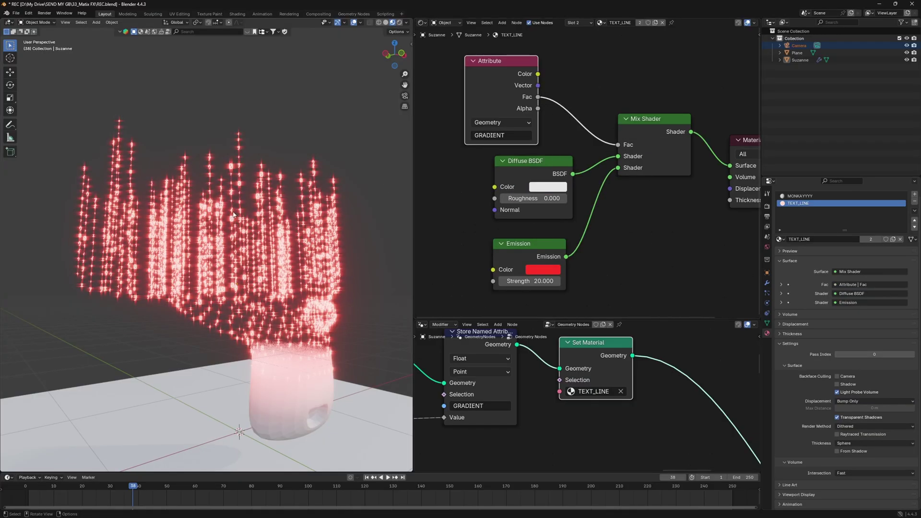
Make space between Instance on Points and the GRADIENT attribute node, and enlarge the geometry nodes area.
scroll(619, 211, "down", 3)
scroll(623, 432, "down", 4)
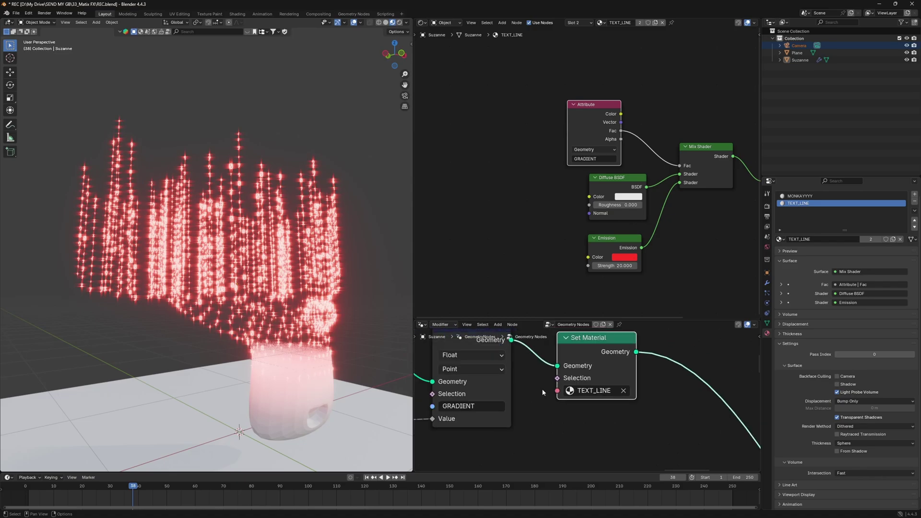
left_click_drag(624, 432, 527, 377)
key("g")
left_click(584, 374)
middle_click_drag(583, 377, 630, 396)
left_click_drag(535, 319, 532, 132)
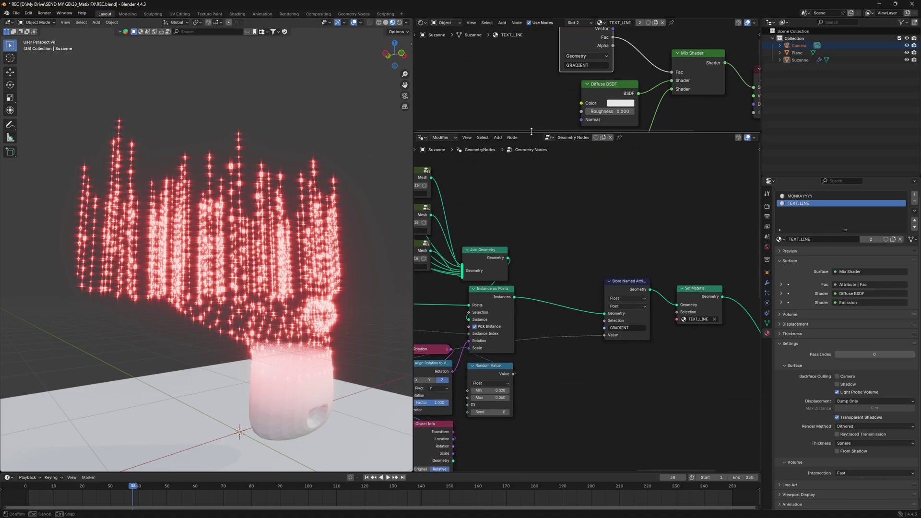
Insert a Realize Instances node before the GRADIENT Store Named Attribute node and restore the larger shader area.
scroll(576, 279, "up", 6)
key("shift+a")
type("realis")
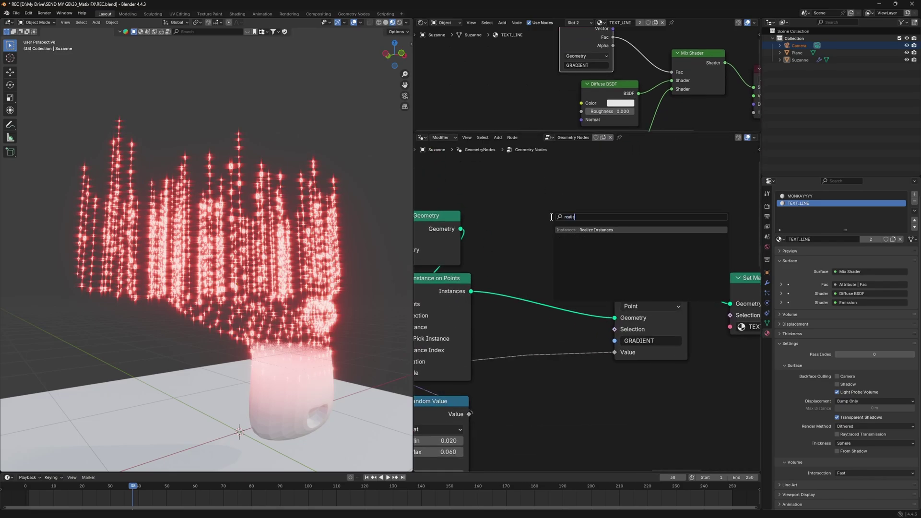
key("Return")
left_click(504, 265)
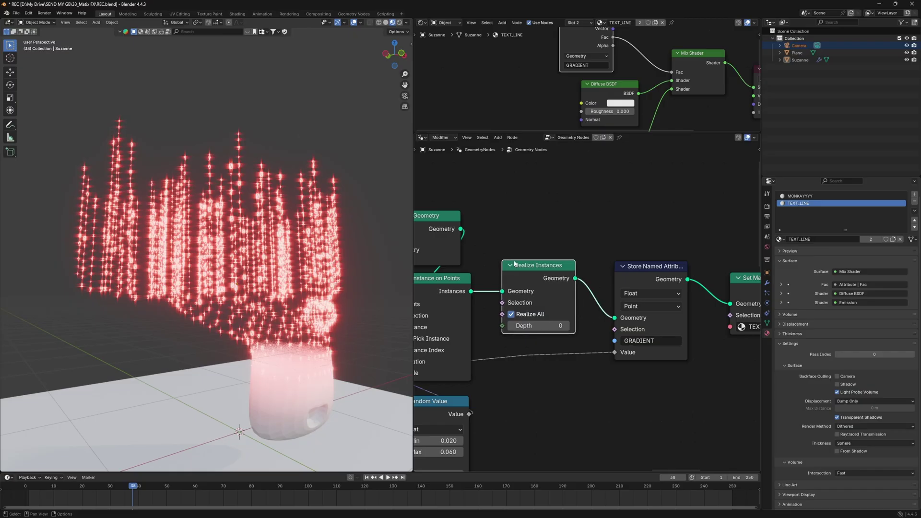
left_click_drag(528, 132, 526, 318)
Spread the TEXT_LINE Color Ramp's stops apart with the black stop at 0.941, and set its interpolation to B-Spline.
mouse_move(104, 217)
middle_mouse_down()
mouse_move(159, 232)
mouse_move(108, 216)
middle_mouse_up()
scroll(108, 216, "up", 4)
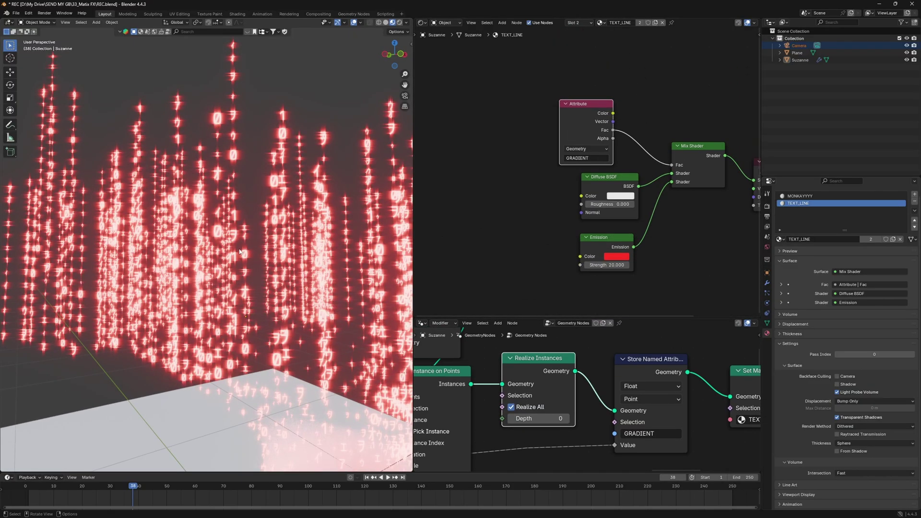
scroll(108, 216, "down", 4)
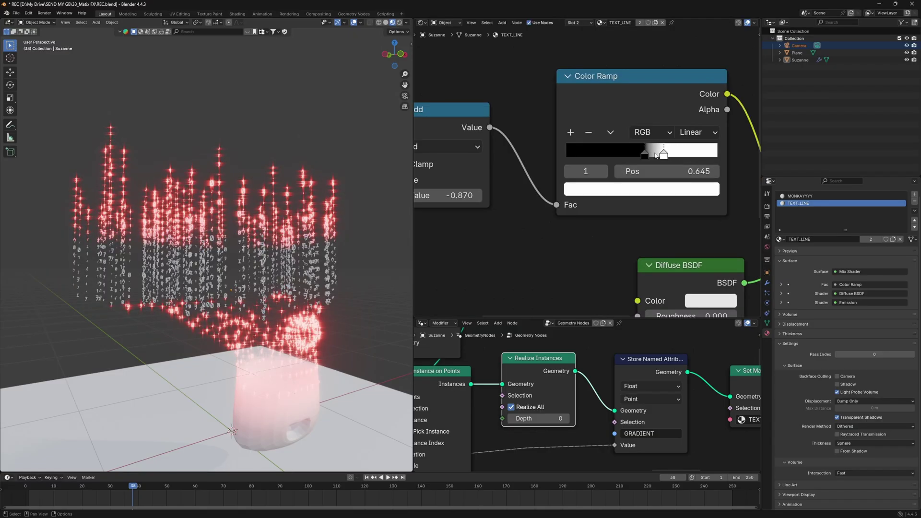
left_click_drag(610, 155, 558, 156)
left_click_drag(650, 156, 713, 156)
middle_click_drag(714, 156, 571, 155)
scroll(571, 155, "up", 1)
left_click(571, 152)
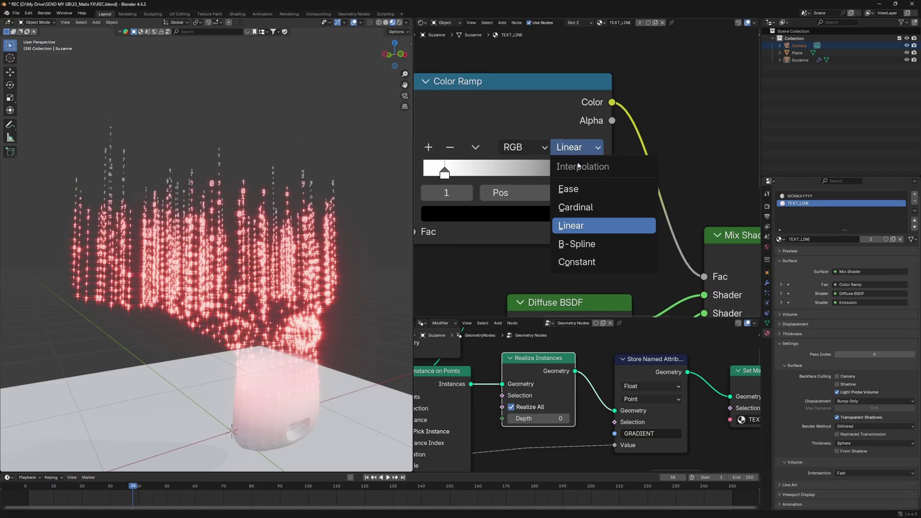
left_click(576, 240)
scroll(545, 229, "down", 1)
middle_click_drag(545, 230, 634, 221)
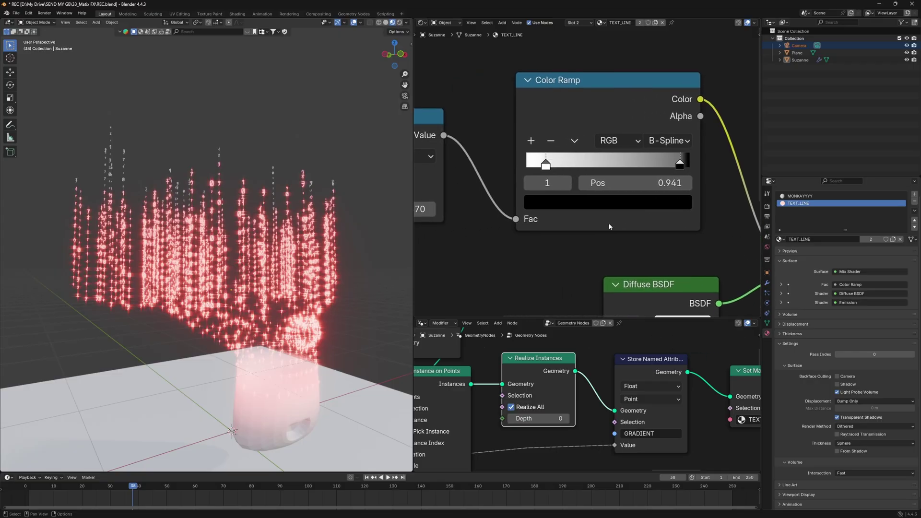
Fine-tune the value of the Add node that feeds the TEXT_LINE Color Ramp.
scroll(585, 211, "down", 1)
middle_click_drag(430, 222, 527, 215)
left_click_drag(521, 194, 544, 194)
Copy the Emission node's red colour to the Diffuse BSDF colour in the TEXT_LINE material.
scroll(586, 186, "up", 4)
middle_click_drag(730, 270, 604, 176)
left_click(597, 185)
scroll(592, 252, "down", 2, "shift")
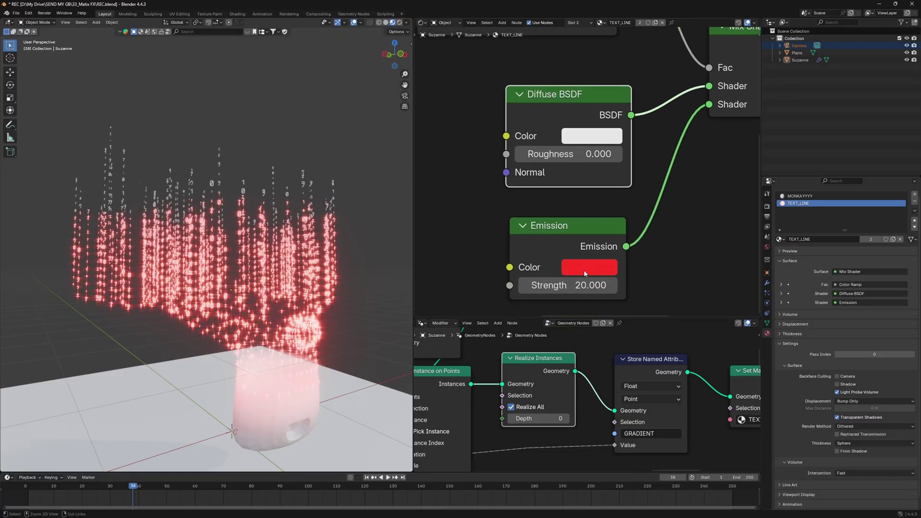
middle_click_drag(567, 119, 573, 167)
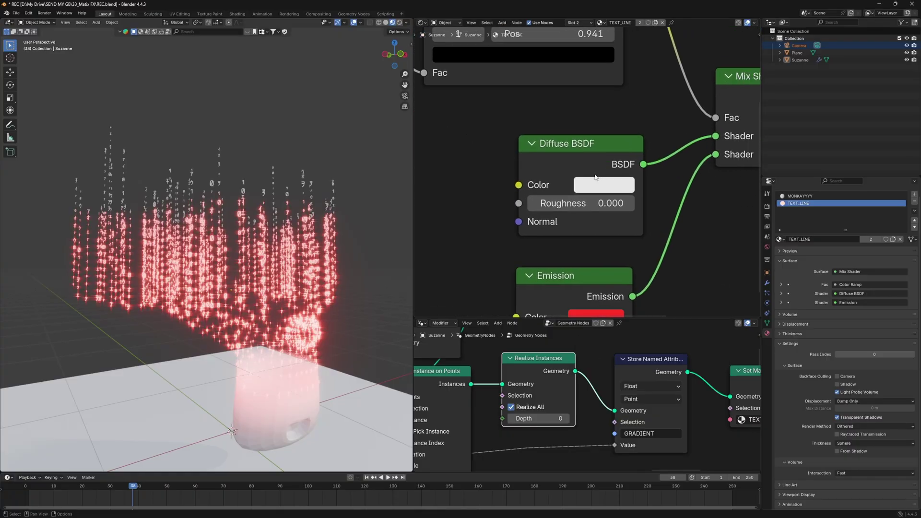
left_click(595, 183)
scroll(575, 235, "down", 2, "shift")
key("ctrl+c")
key("ctrl+v")
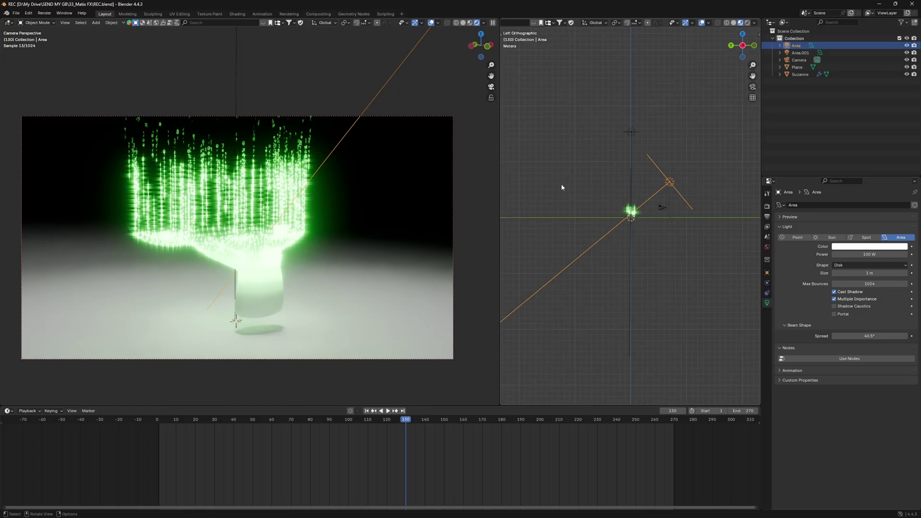
Replace the orthographic side view with the Compositor and bring the Kuwahara and Hue/Saturation/Value nodes into view.
scroll(565, 192, "up", 3)
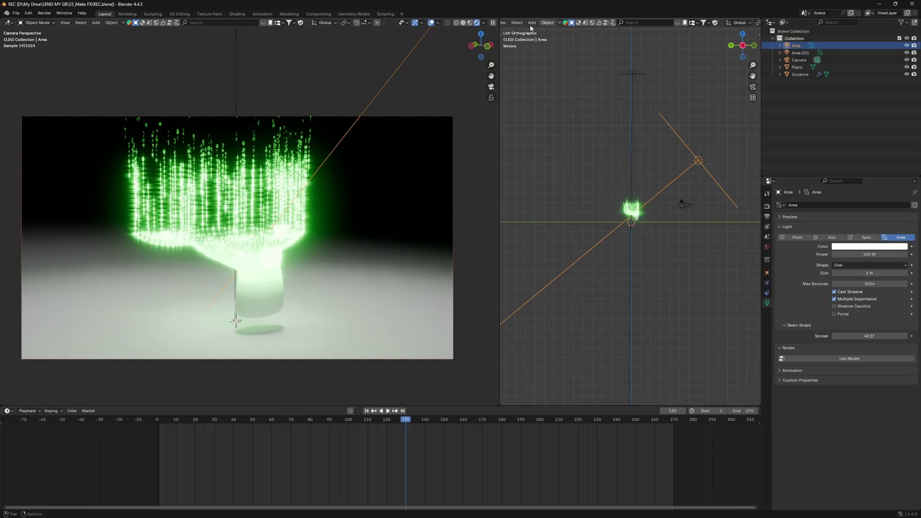
left_click(511, 22)
left_click(537, 75)
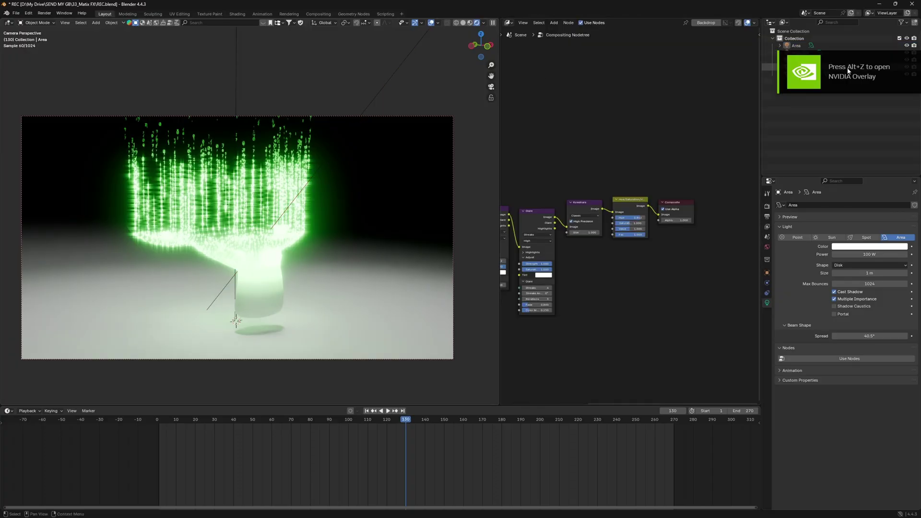
scroll(623, 206, "down", 2)
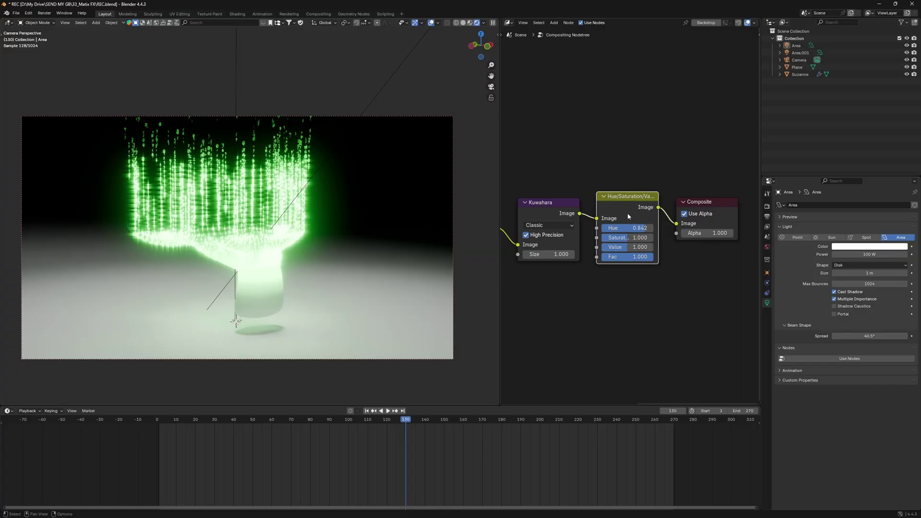
Adjust the Hue of the Hue/Saturation/Value node before the Composite node and save the file.
mouse_move(643, 231)
left_mouse_down()
mouse_move(610, 229)
mouse_move(645, 228)
left_mouse_up()
key("ctrl+s")
scroll(612, 298, "down", 5)
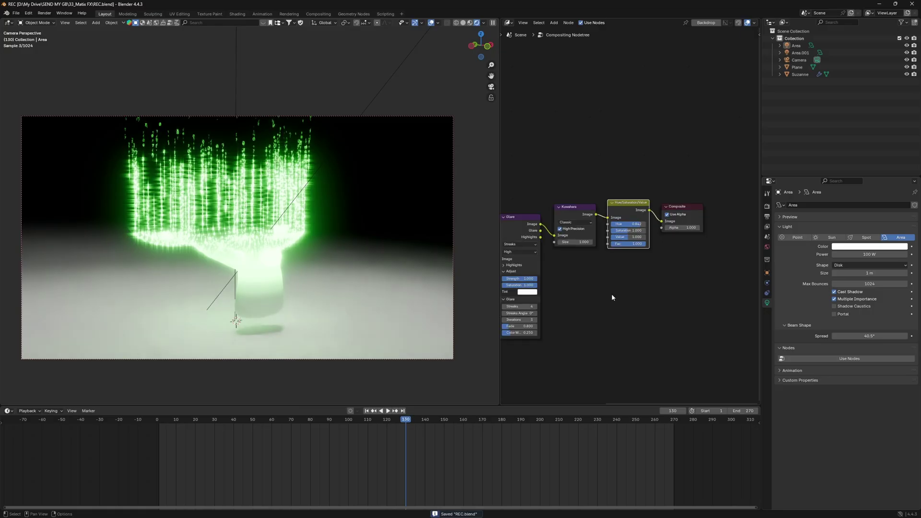
Replace the Compositor with the Geometry Node Editor and select the monkey to show its node tree.
scroll(612, 297, "up", 1)
left_click(507, 23)
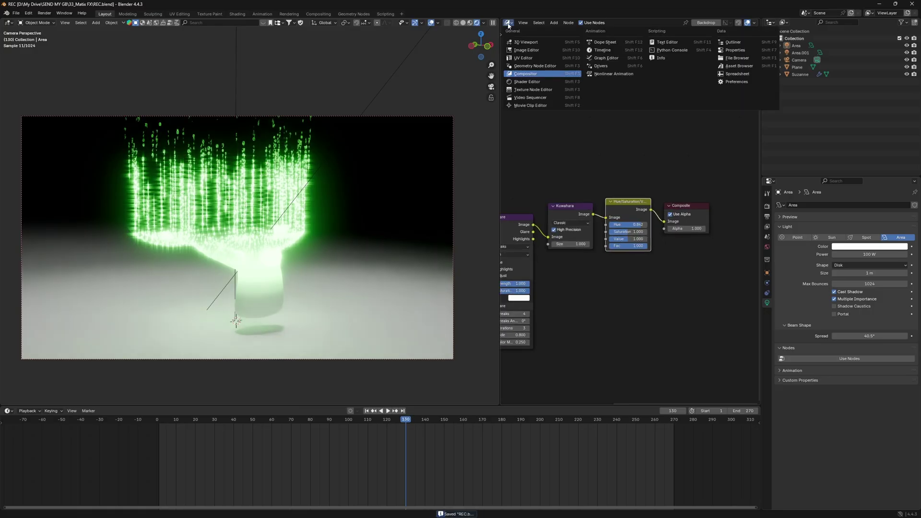
left_click(534, 90)
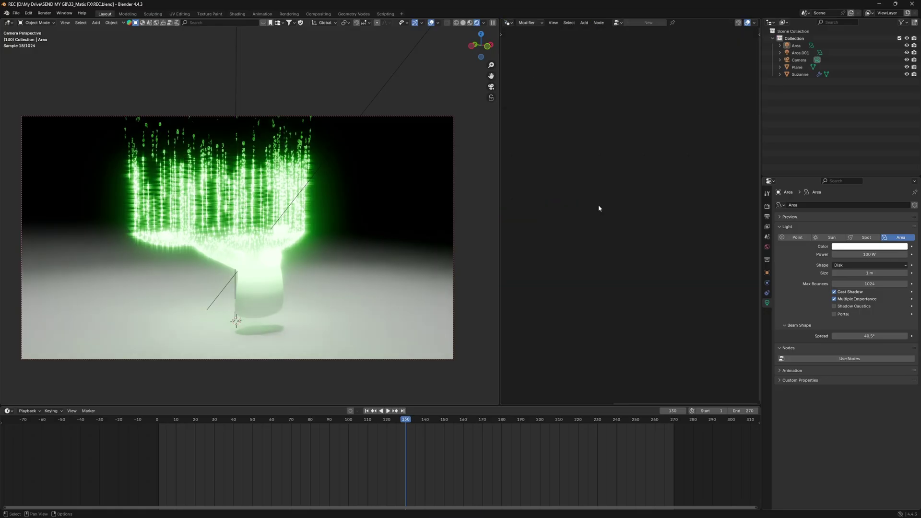
left_click(283, 266)
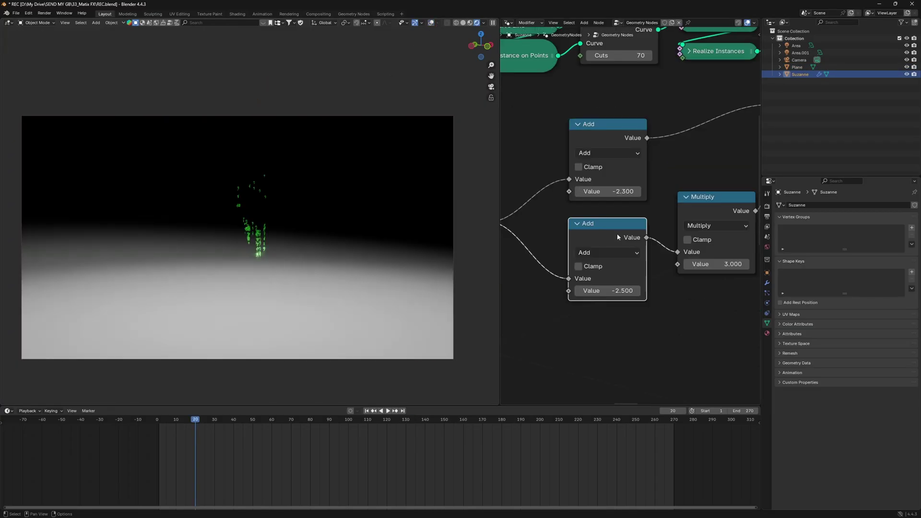
Slightly reposition the two Add nodes and the Multiply node that feed the Color Ramps, and save the file.
left_click_drag(612, 150, 611, 150)
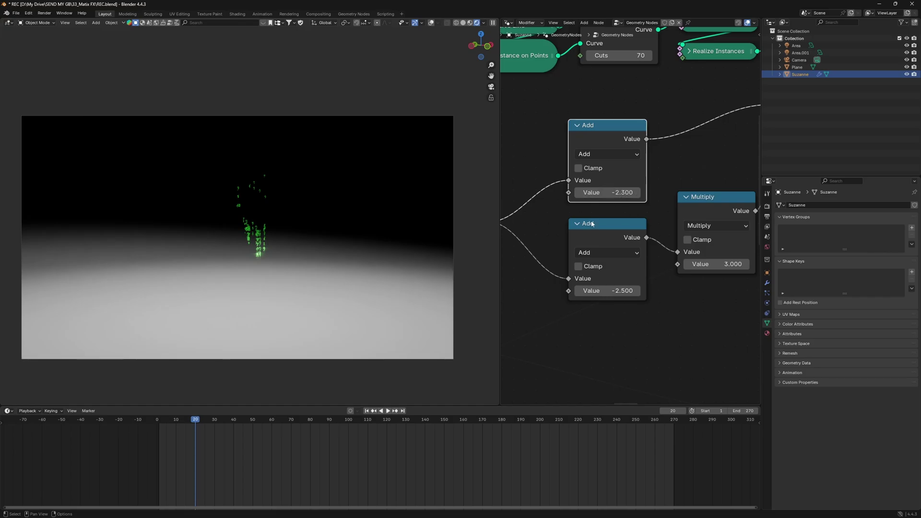
scroll(592, 223, "down", 3)
key("ctrl+s")
scroll(698, 304, "up", 4)
middle_click_drag(699, 305, 619, 283)
scroll(613, 280, "down", 3)
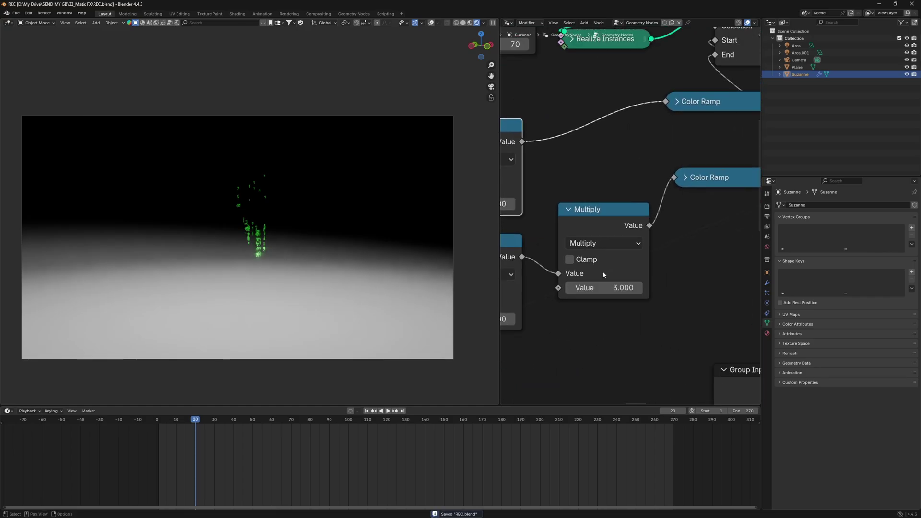
left_click_drag(595, 217, 593, 216)
middle_click_drag(560, 238, 666, 229)
mouse_move(617, 228)
left_mouse_down()
mouse_move(629, 244)
mouse_move(618, 235)
left_mouse_up()
middle_click_drag(667, 230, 631, 240)
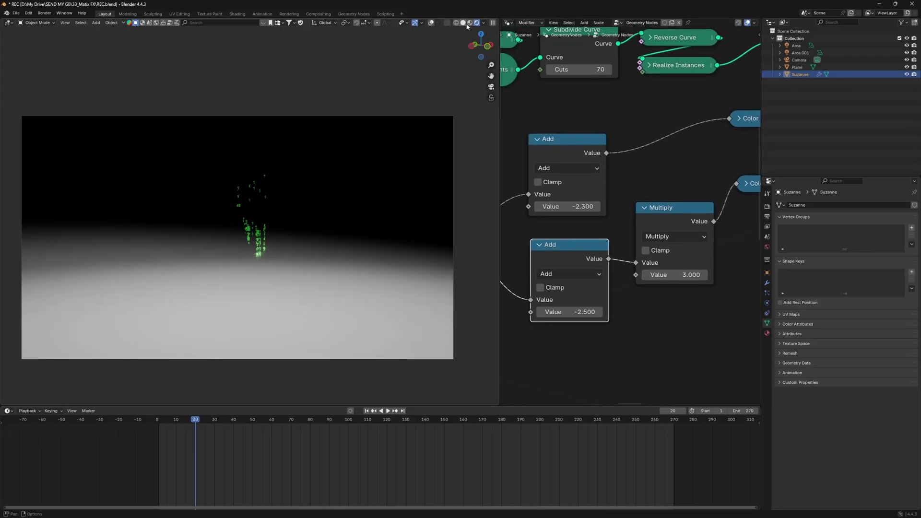
In solid shading, cut the lowest link into the final Join Geometry node, save, and play the animation from frame 1.
left_click(463, 23)
scroll(548, 128, "down", 4)
scroll(619, 202, "down", 2)
middle_click_drag(662, 231, 566, 261)
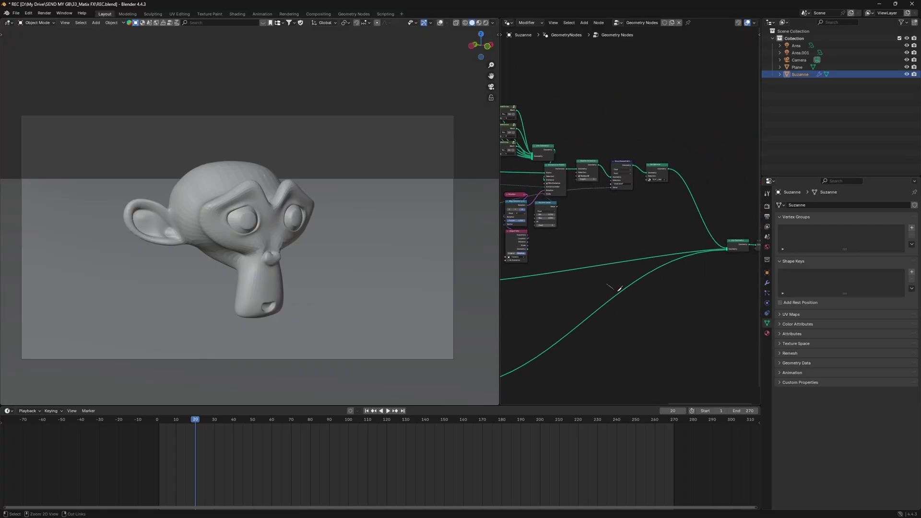
right_click_drag(614, 289, 637, 316, "ctrl")
middle_click_drag(597, 274, 655, 265)
key("ctrl+s")
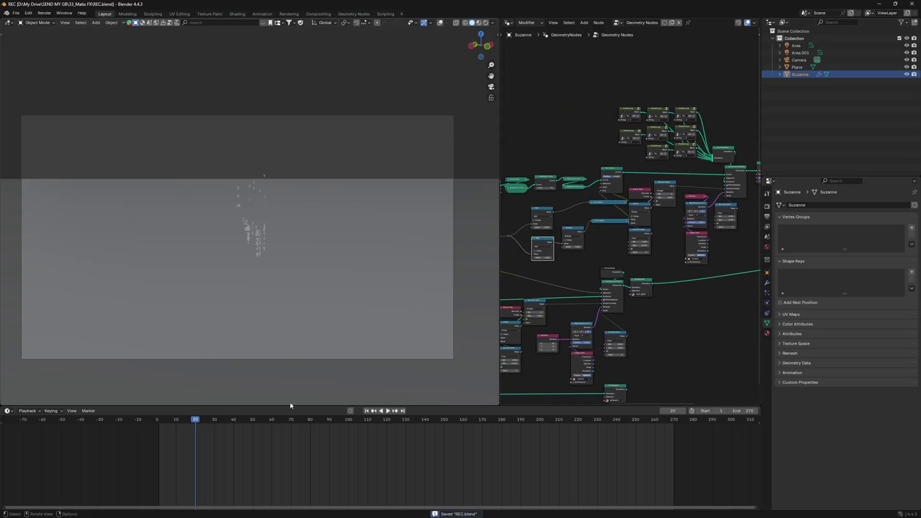
left_click(157, 420)
scroll(264, 302, "up", 2)
scroll(268, 301, "down", 1)
key("space")
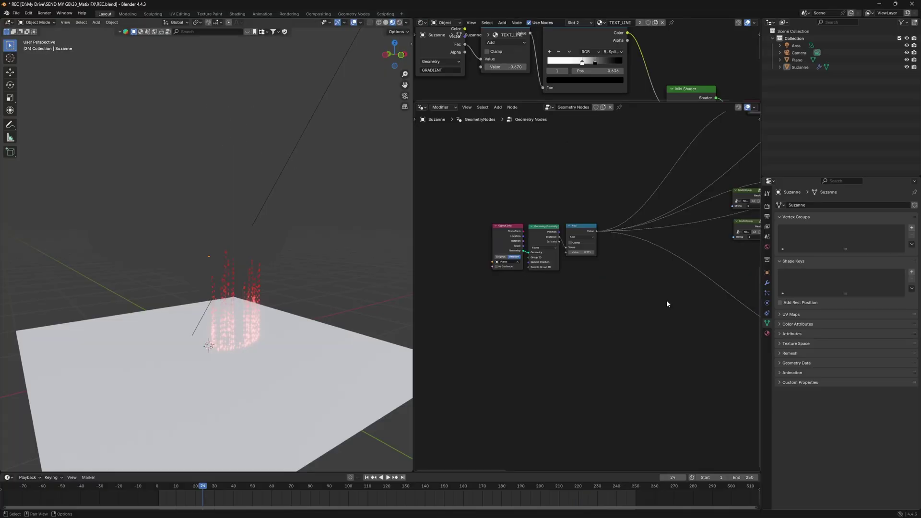
Keyframe the value of the Add node after Geometry Proximity at 0.881 on frame 1 and -2.039 on frame 250.
middle_click_drag(458, 350, 648, 335)
scroll(594, 319, "up", 5)
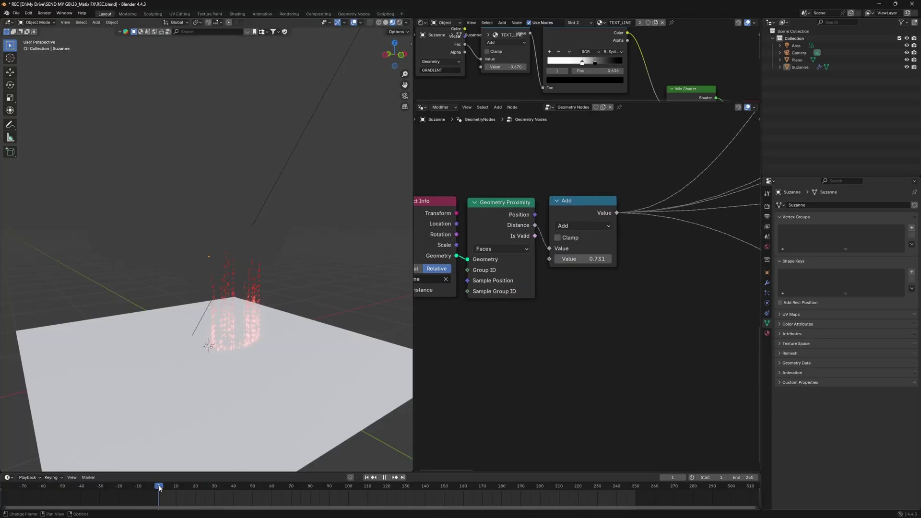
scroll(592, 248, "up", 1)
key("i")
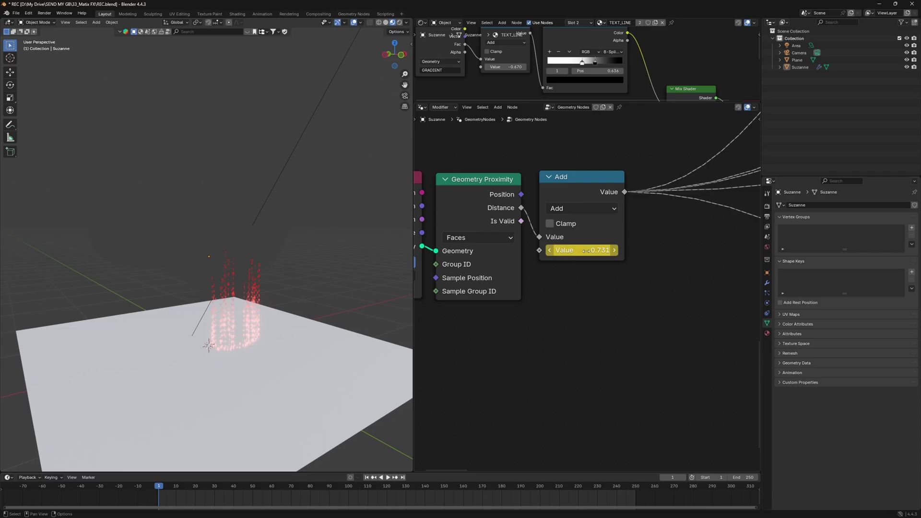
mouse_move(585, 251)
left_mouse_down()
mouse_move(619, 250)
mouse_move(573, 250)
mouse_move(595, 250)
left_mouse_up()
key("i")
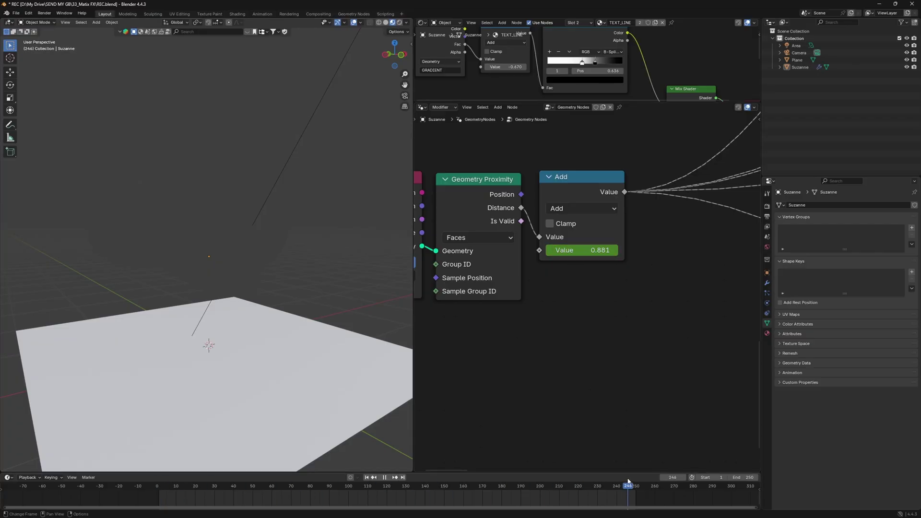
mouse_move(584, 250)
left_mouse_down()
mouse_move(599, 250)
mouse_move(470, 249)
mouse_move(599, 250)
left_mouse_up()
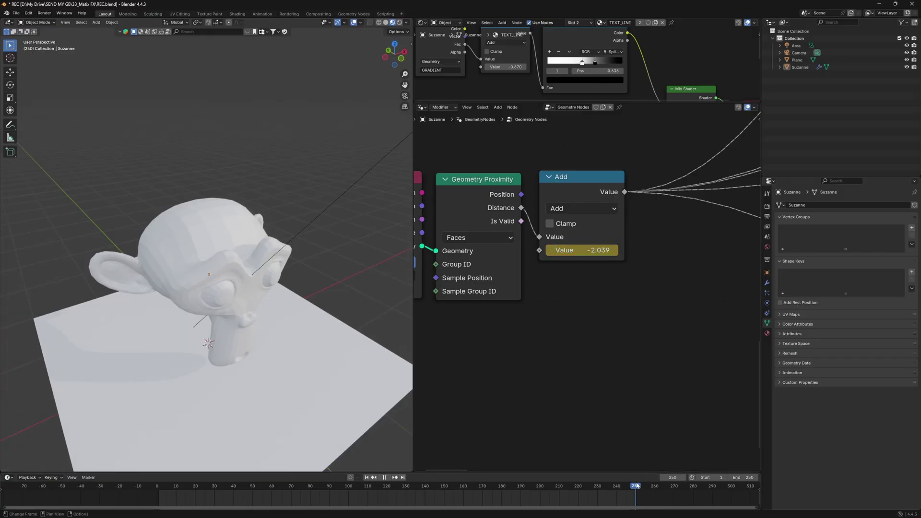
Go to frame 159 and keyframe the Geometry Proximity Add node's value at -1.154.
left_click_drag(570, 486, 480, 478)
middle_click_drag(287, 340, 280, 323)
left_click(459, 487)
left_click_drag(461, 488, 461, 486)
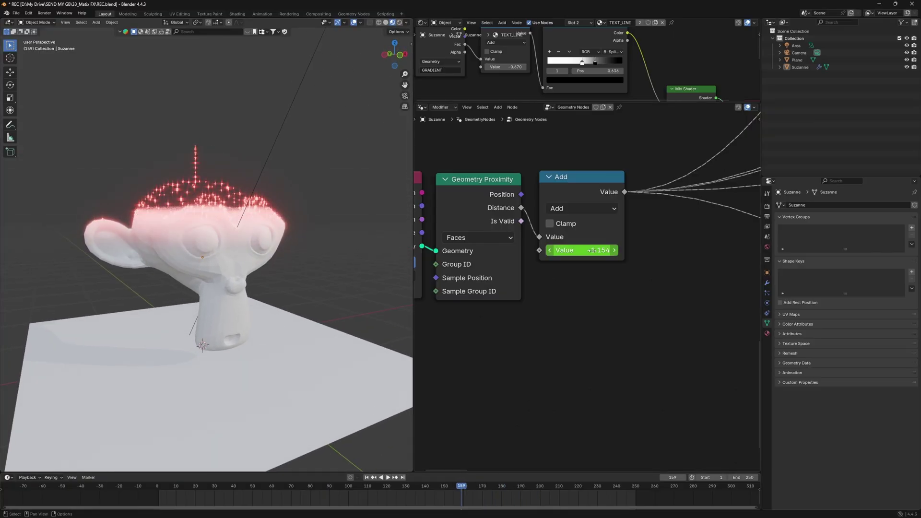
key("i")
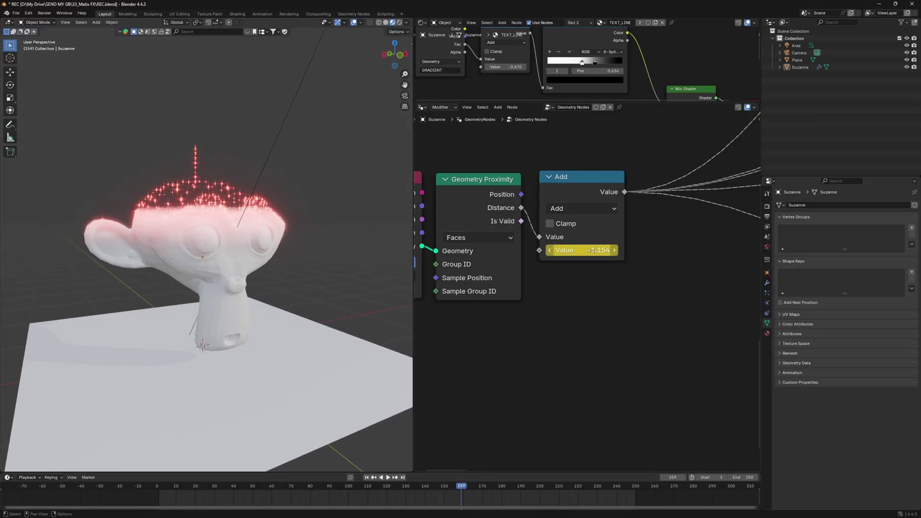
Move the Add node's keyframe from frame 159 to frame 240 and set the animation's end frame to 270.
left_click(599, 201)
left_click_drag(482, 500, 450, 489)
key("g")
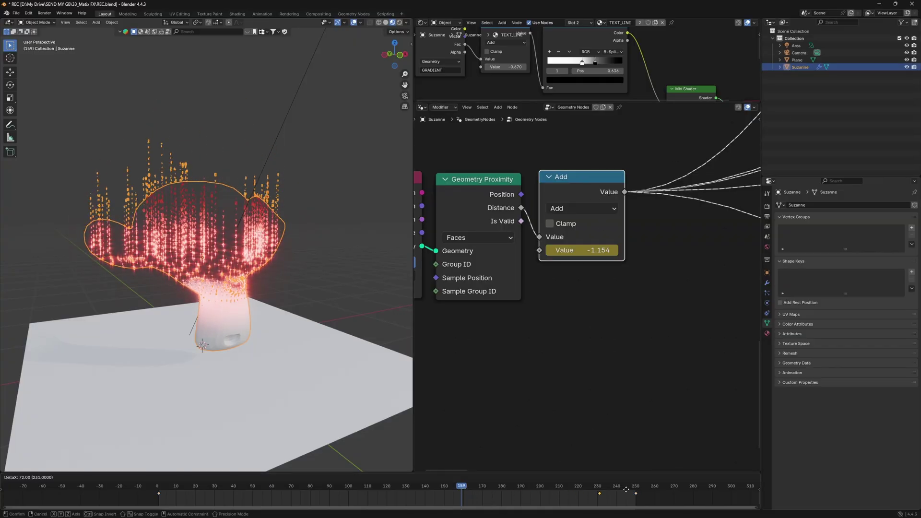
left_click(625, 489)
left_click_drag(572, 486, 594, 487)
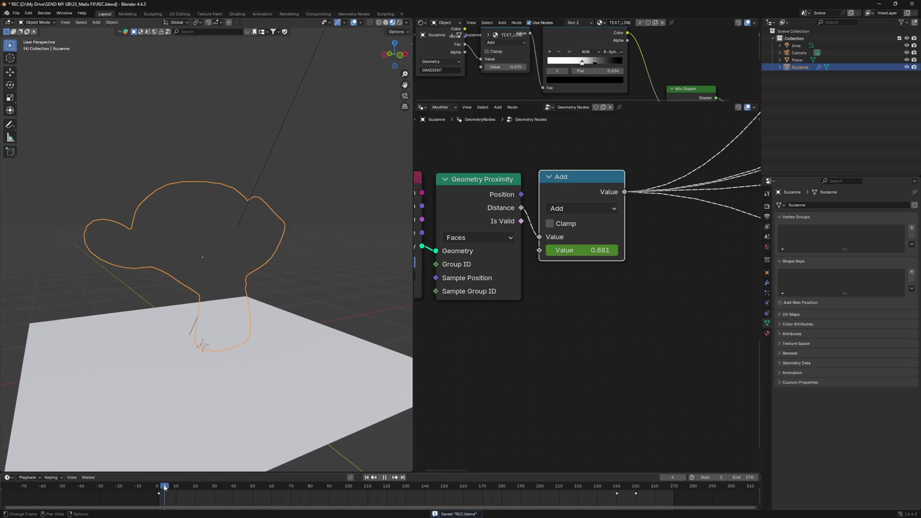
Set the interpolation of the Add node's keyframes on frames 1 and 240 to Linear.
left_click_drag(165, 487, 177, 489)
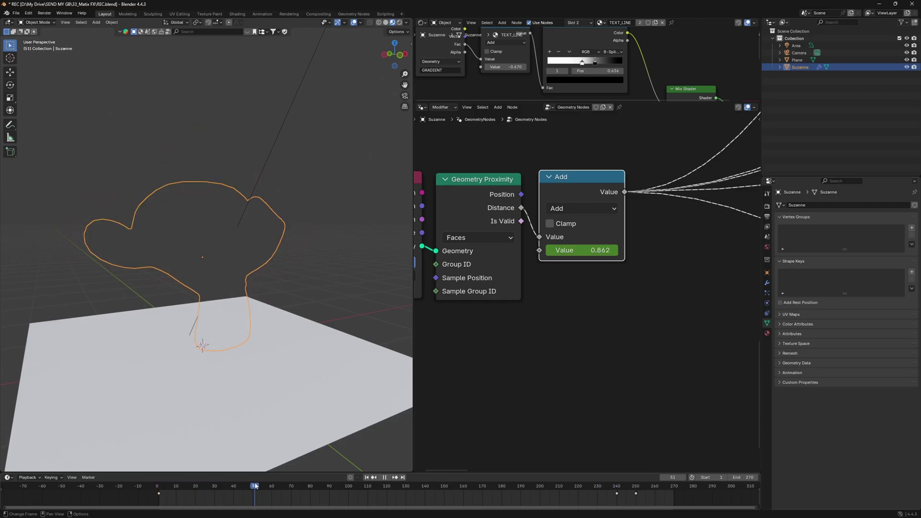
left_click_drag(623, 500, 152, 491)
key("t")
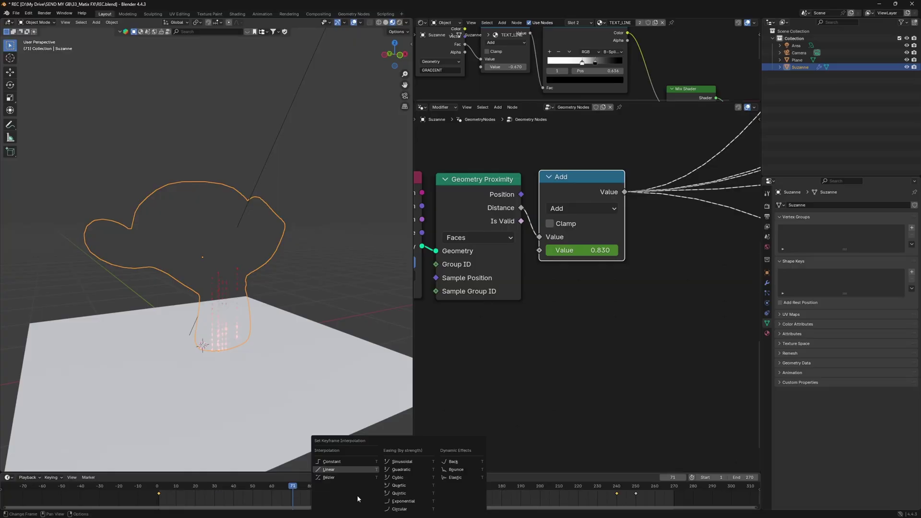
left_click(326, 473)
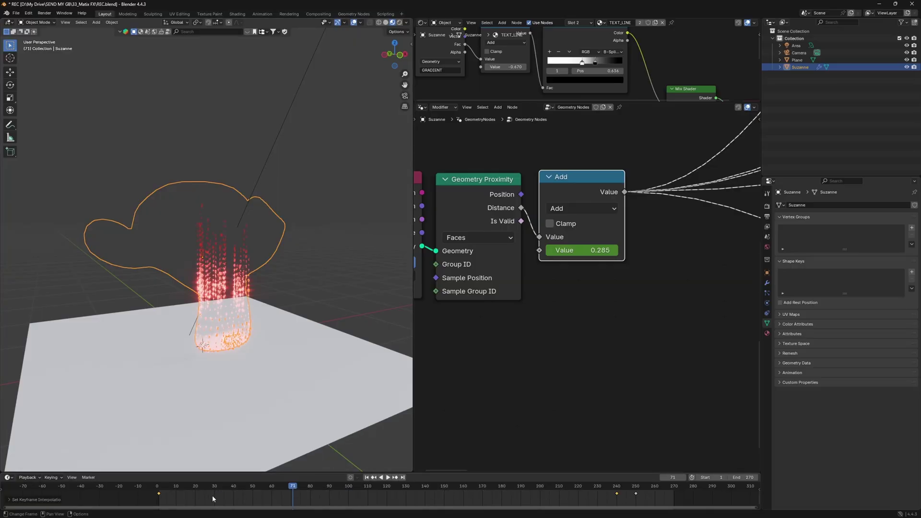
Play the animation from frame 1 and step through the first frames to examine when the character lines start appearing.
left_click(158, 488)
left_click(307, 282)
key("space")
key("space")
left_click_drag(202, 485, 184, 485)
left_click(159, 488)
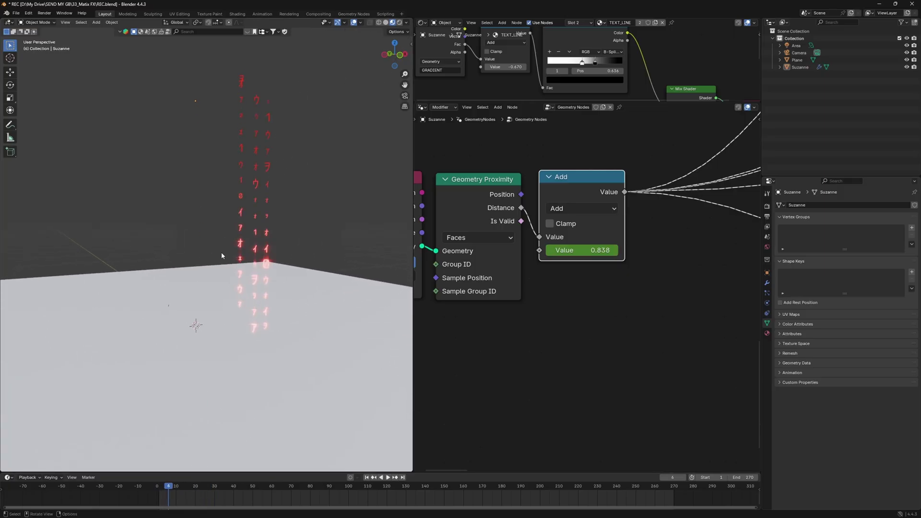
key("Left")
key("Left")
key("Left")
key("Left")
key("Left")
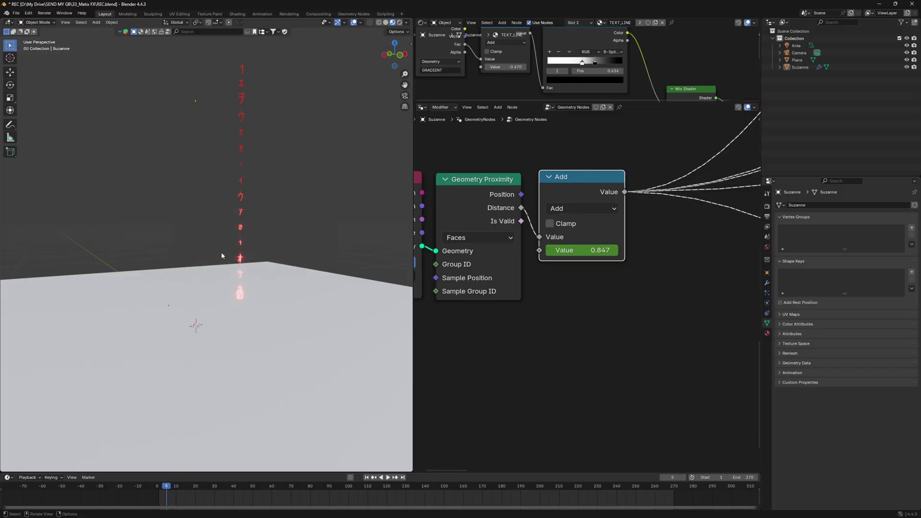
Keyframe the value of the lower Add node feeding the second Color Ramp at -3.000 on frame 4.
scroll(705, 211, "down", 5)
middle_click_drag(708, 210, 520, 282)
scroll(700, 213, "down", 6)
middle_click_drag(743, 252, 501, 341)
scroll(518, 333, "up", 5)
scroll(582, 288, "up", 4)
middle_click_drag(658, 217, 644, 305)
scroll(609, 321, "up", 4)
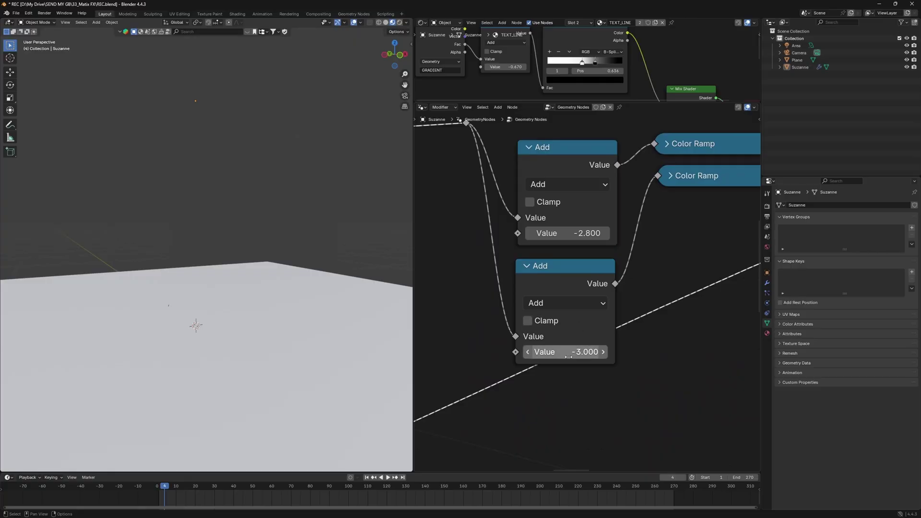
key("i")
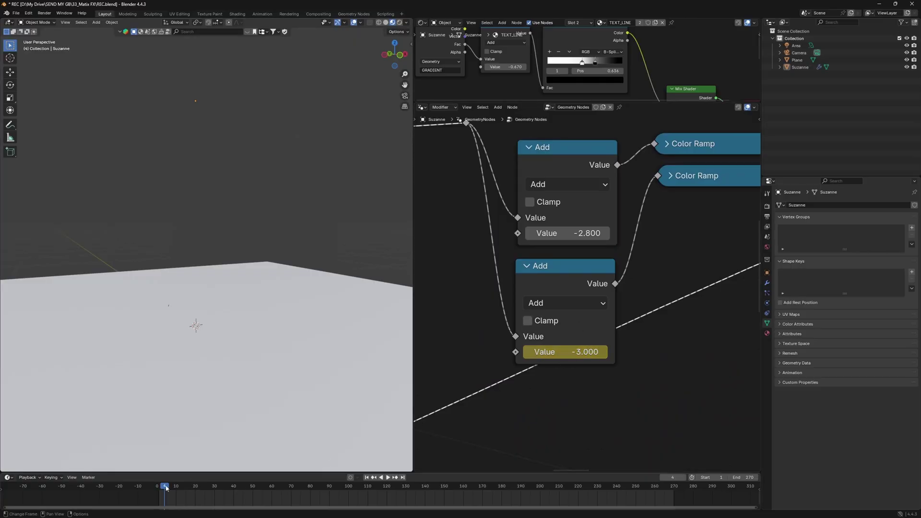
Keyframe the lower Add node's value at -3.000 on frame 20, check the transition from frame 4, and save the file.
left_click_drag(166, 488, 198, 489)
key("i")
left_click(570, 272)
left_click(362, 431)
left_click_drag(196, 488, 165, 487)
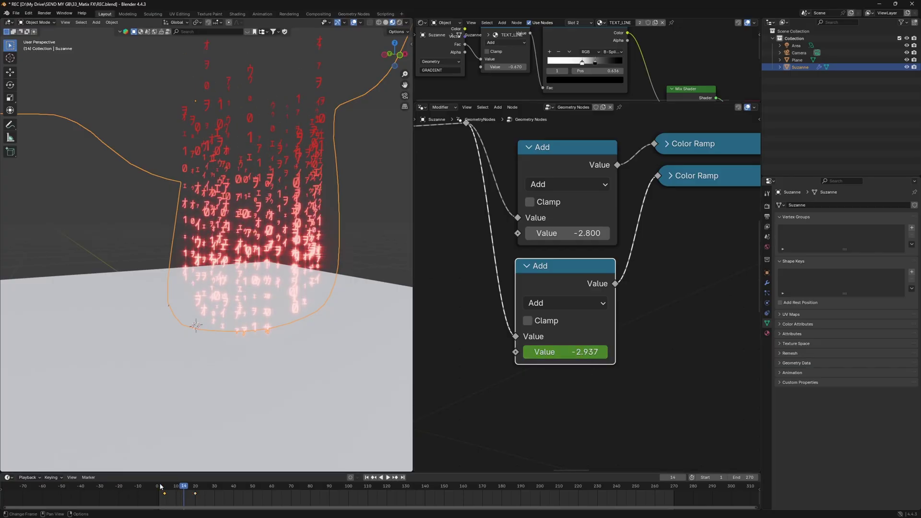
key("ctrl+s")
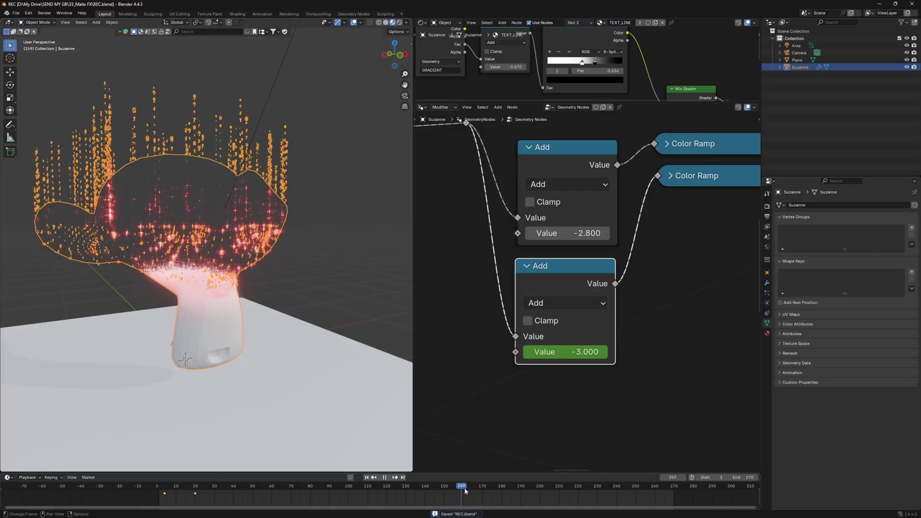
Keyframe the upper Add node's value at -2.800 on frame 230 and -3.000 on frame 240.
left_click_drag(463, 488, 598, 486)
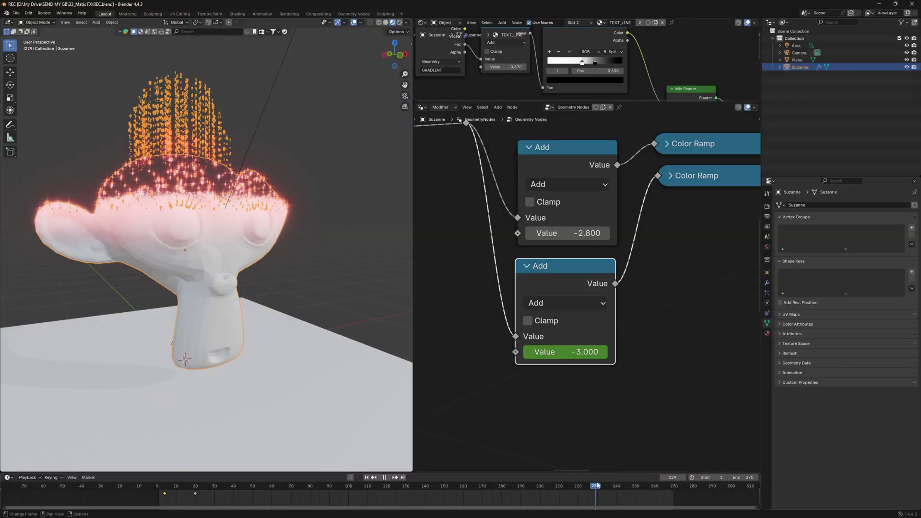
middle_click_drag(576, 164, 560, 214)
left_click(560, 214)
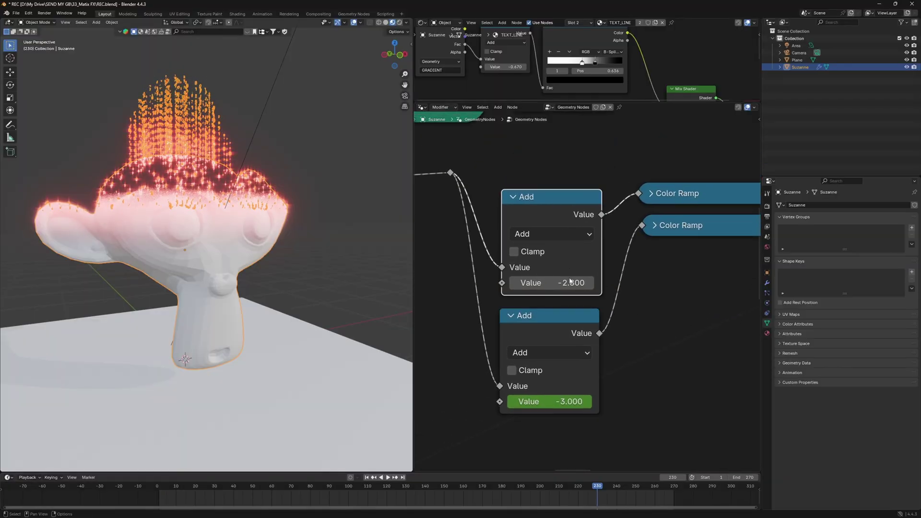
key("i")
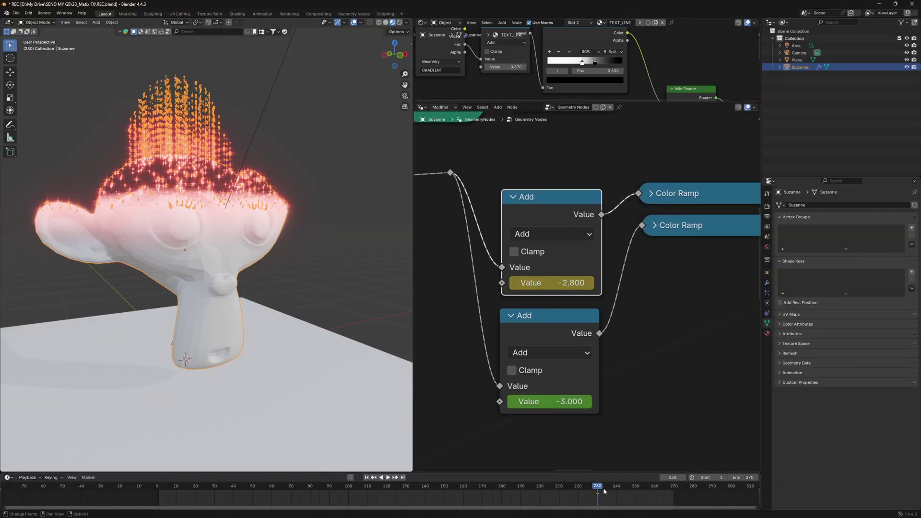
left_click_drag(598, 489, 617, 487)
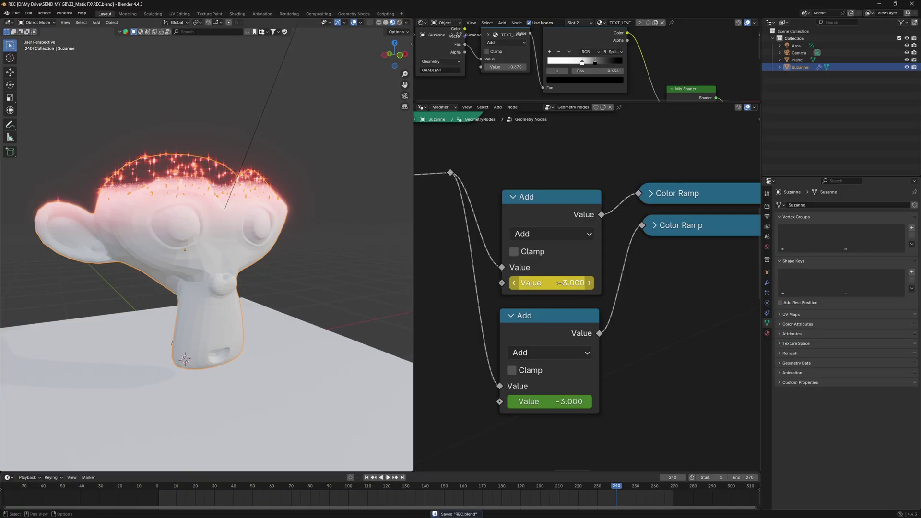
key("Left")
key("Left")
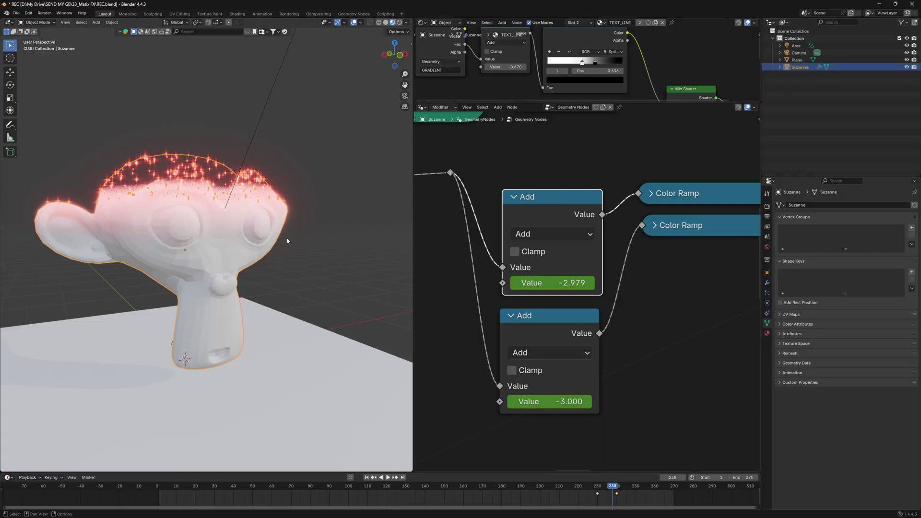
left_click_drag(565, 212, 562, 203)
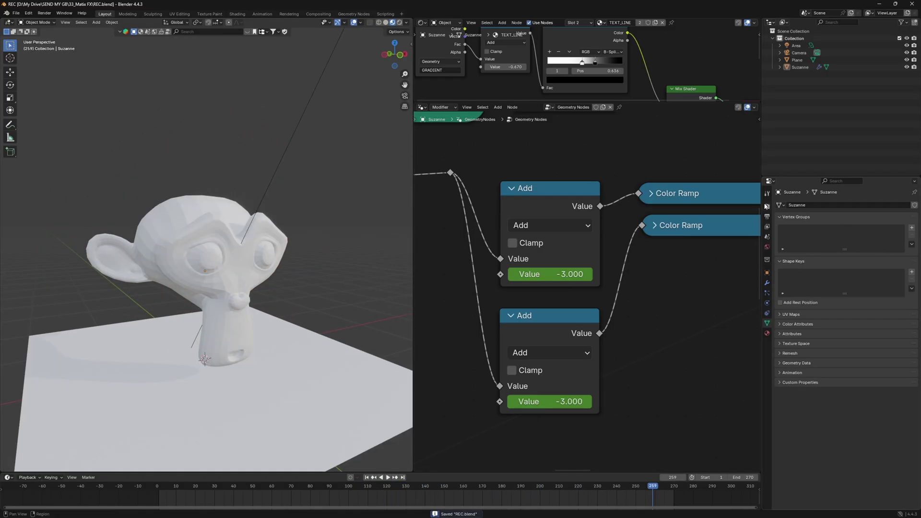
Open the render settings and preview the start of the animation in rendered shading.
left_click(767, 207)
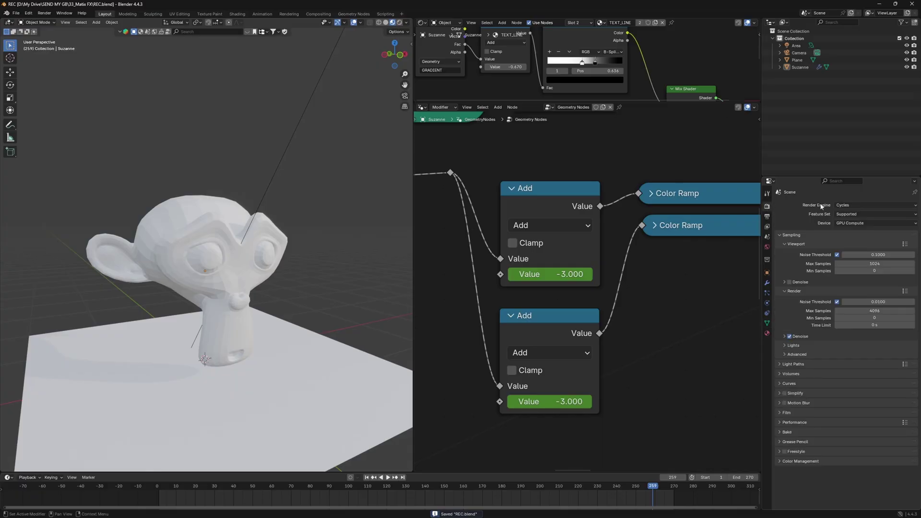
left_click(399, 22)
scroll(240, 240, "up", 2)
left_click(151, 490)
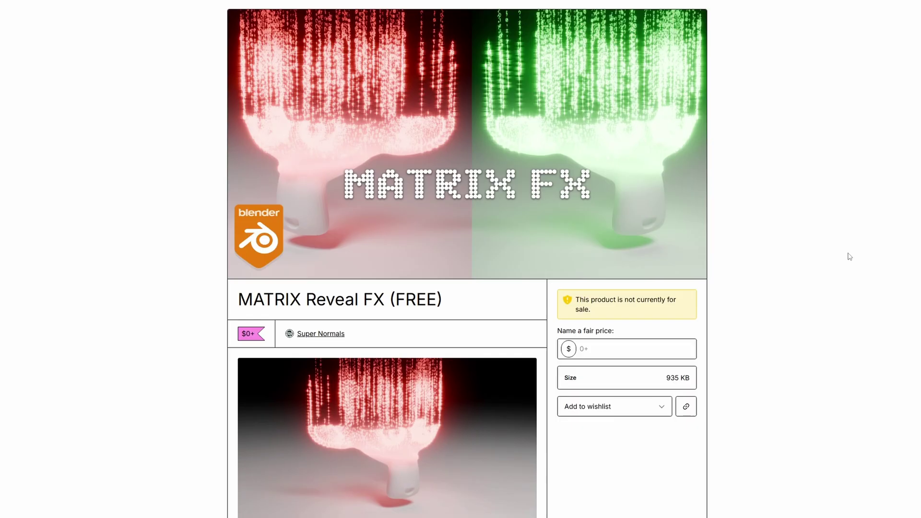
scroll(828, 253, "down", 1)
scroll(828, 253, "up", 1)
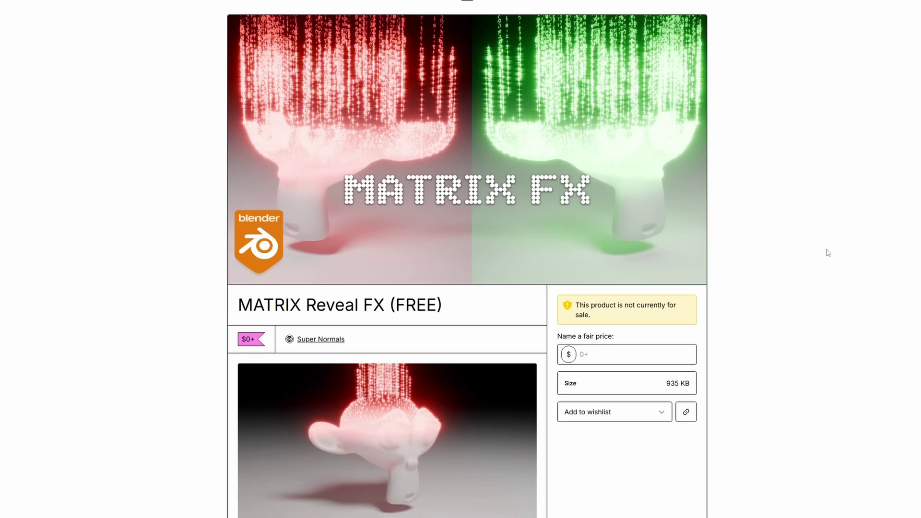
Switch to the MATRIX Reveal FX (FREE) product page and review its preview animations, description and license notes.
scroll(777, 194, "down", 2)
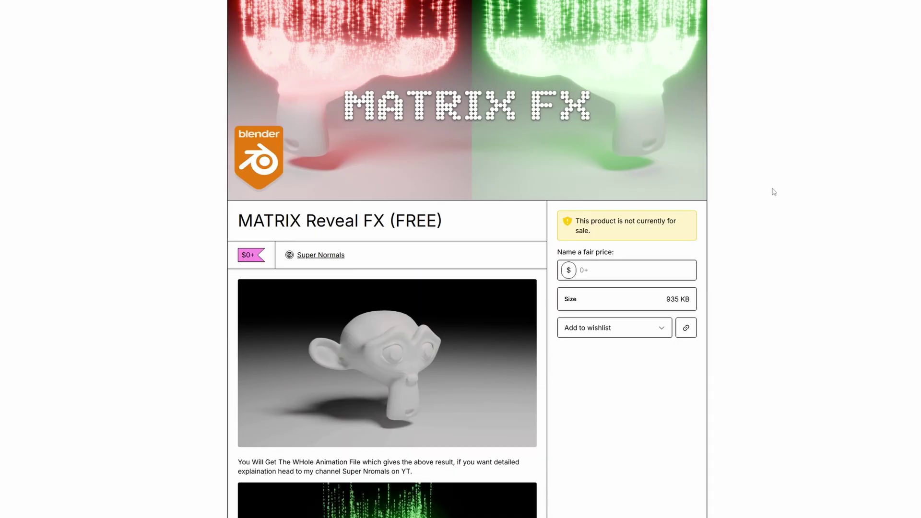
scroll(774, 192, "down", 2)
scroll(774, 192, "down", 1)
scroll(773, 192, "down", 3)
scroll(773, 192, "down", 1)
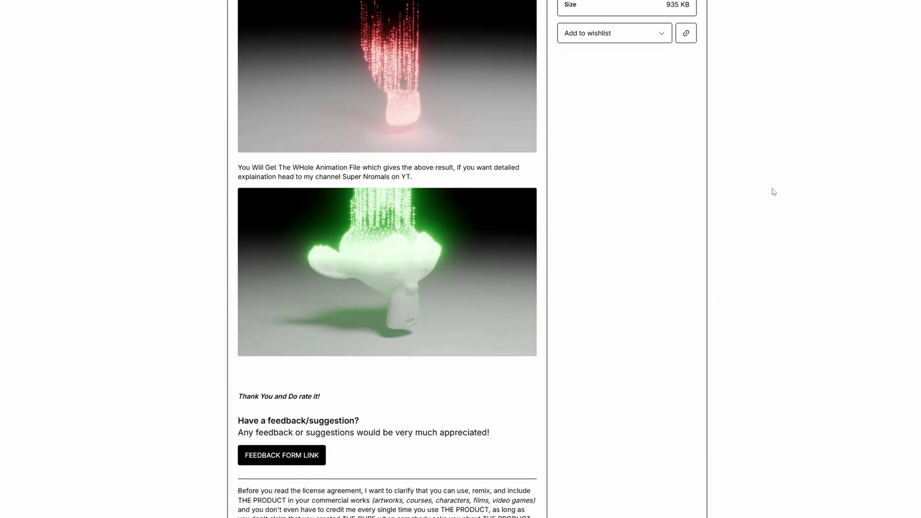
scroll(774, 192, "down", 1)
scroll(774, 192, "down", 4)
scroll(774, 191, "up", 10)
scroll(773, 192, "up", 2)
Enter 0 as the fair price for the MATRIX Reveal FX (FREE) product.
left_click(613, 310)
type("0")
left_click(777, 335)
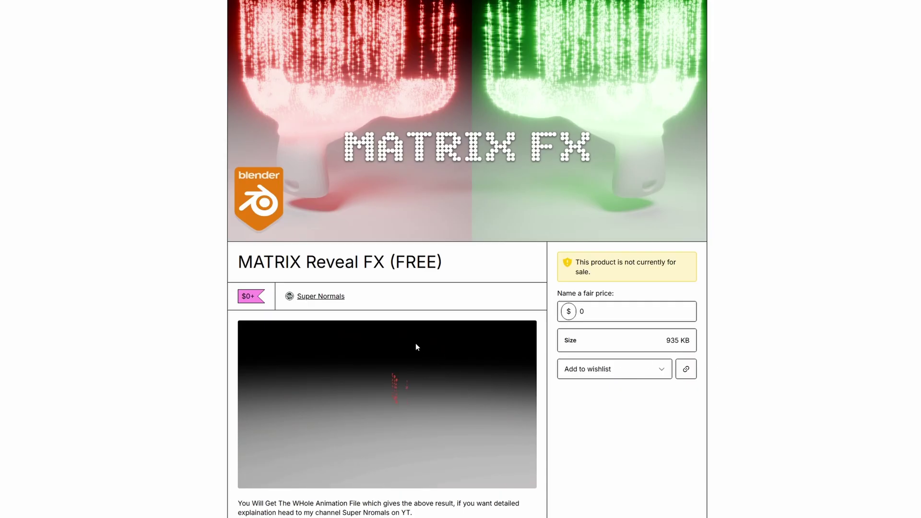
Open the Super Normals creator store from the product page and browse its Blender effects and animation products.
scroll(416, 343, "down", 3)
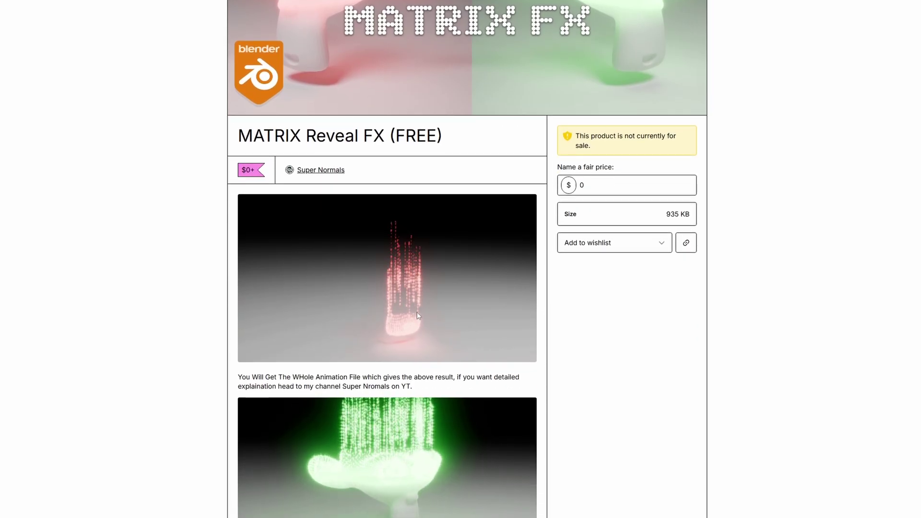
scroll(418, 315, "up", 4)
left_click(325, 342)
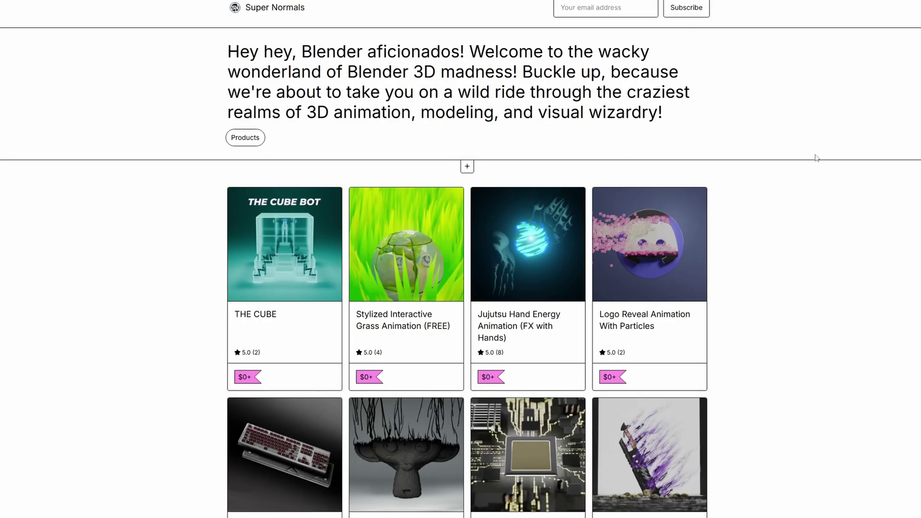
scroll(802, 207, "down", 5)
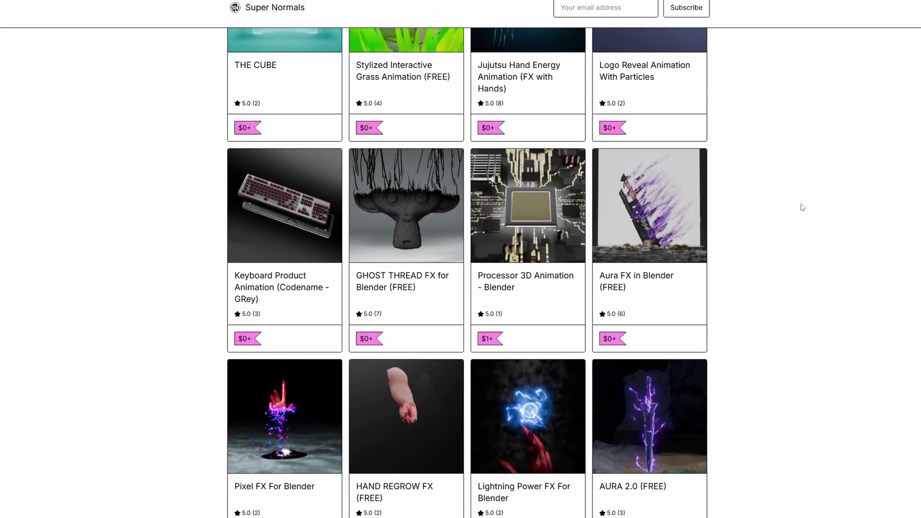
scroll(802, 207, "down", 2)
scroll(802, 207, "down", 2)
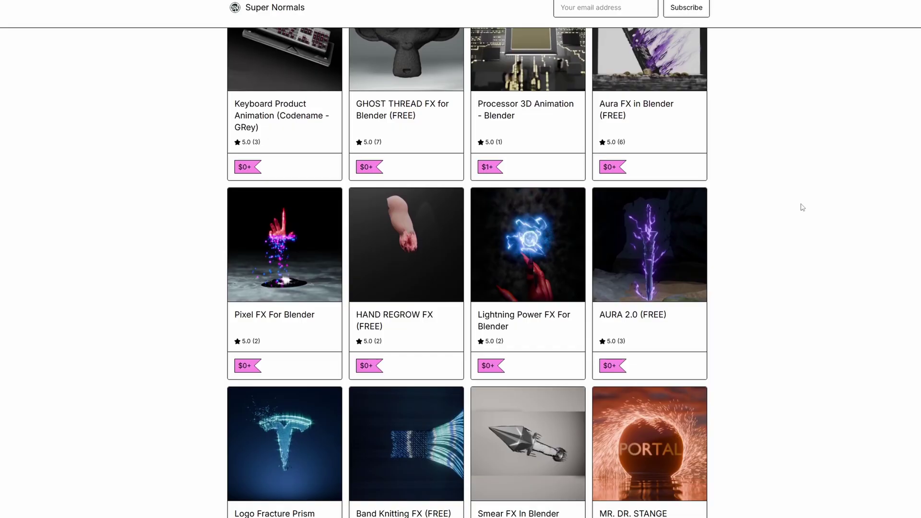
scroll(802, 207, "down", 2)
scroll(802, 207, "down", 1)
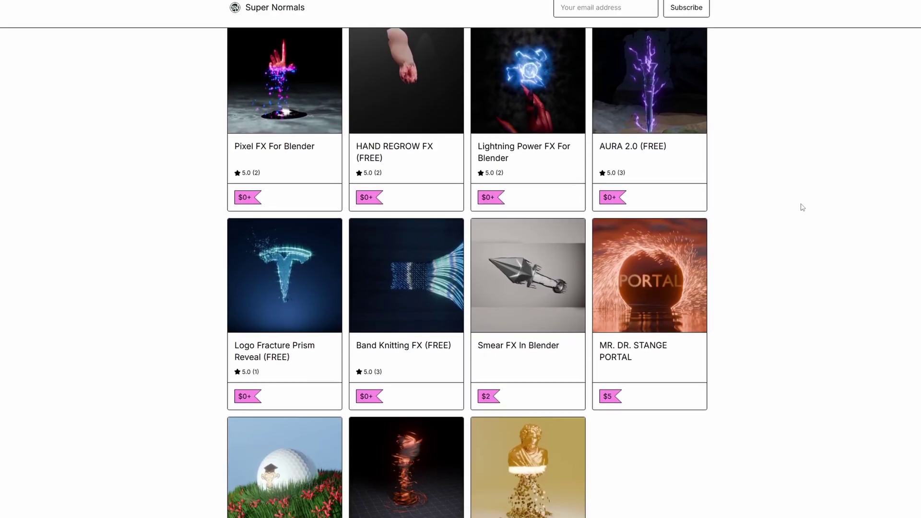